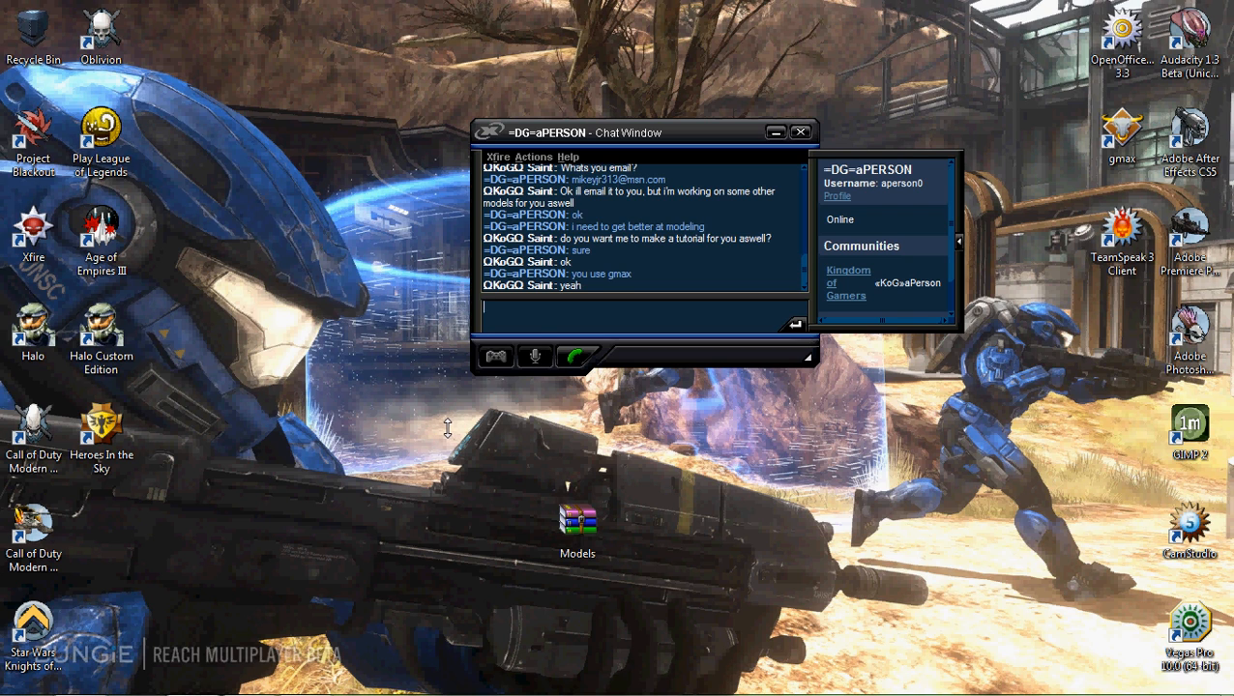
- Minimize the chat window, switch to gmax and make the Top viewport active
click(775, 132)
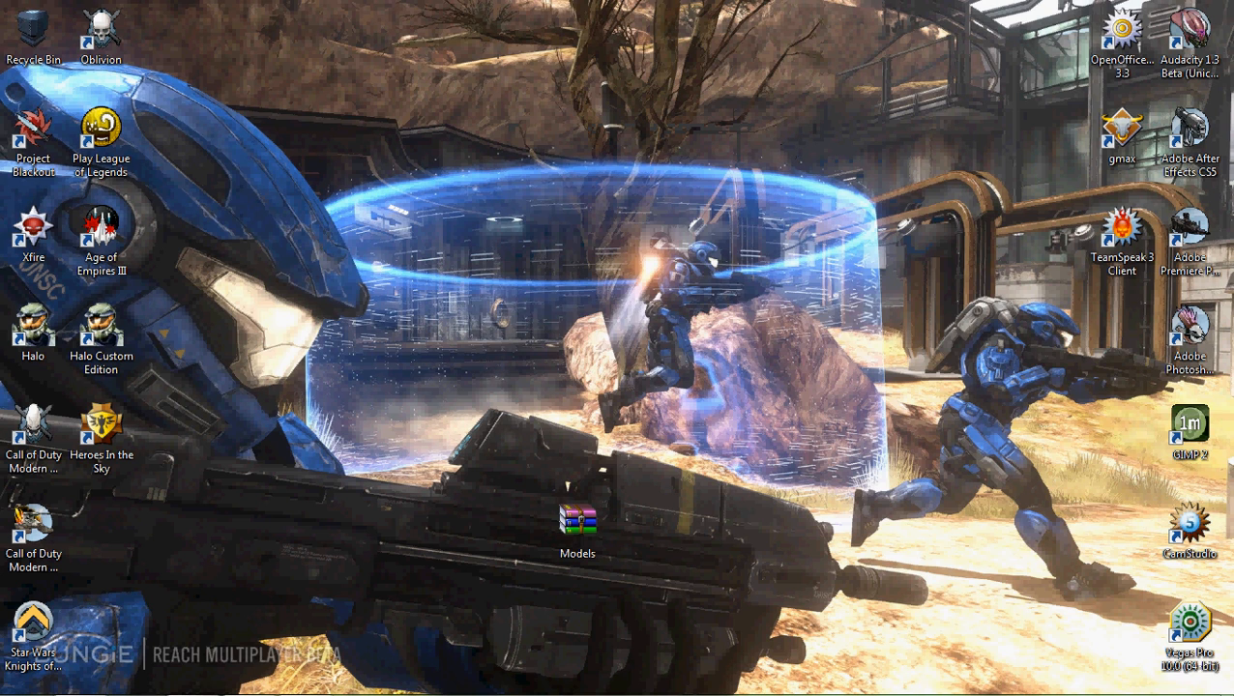
click(248, 678)
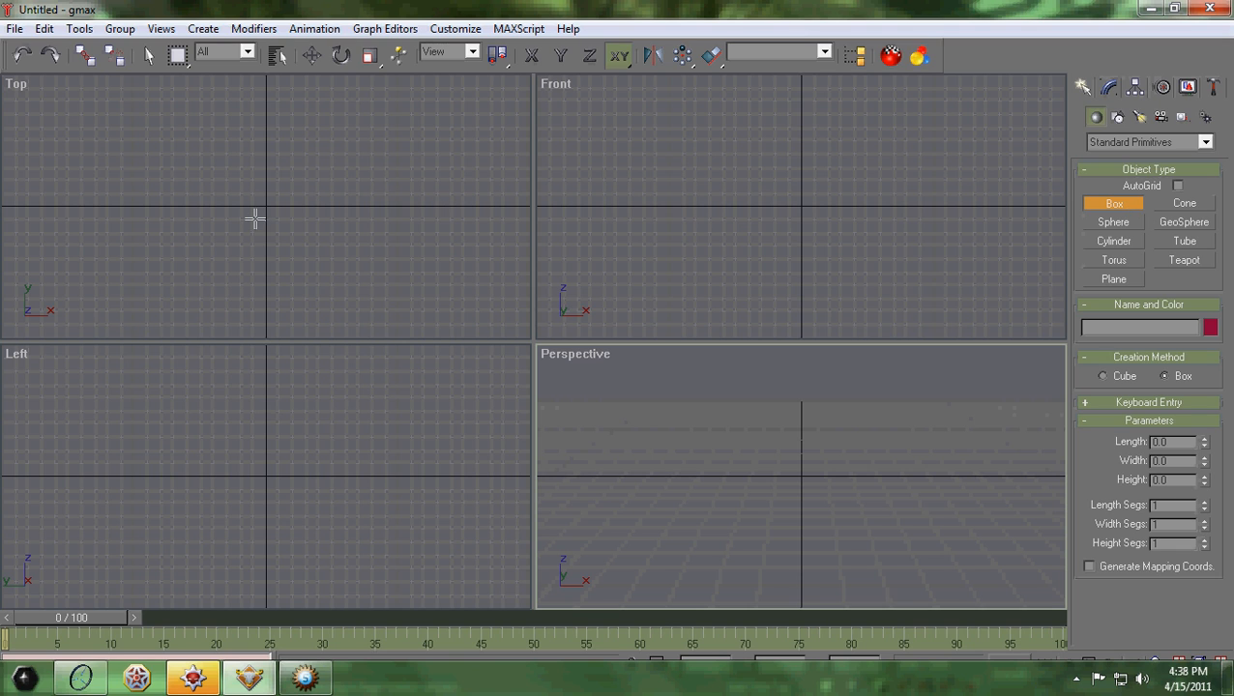
click(228, 199)
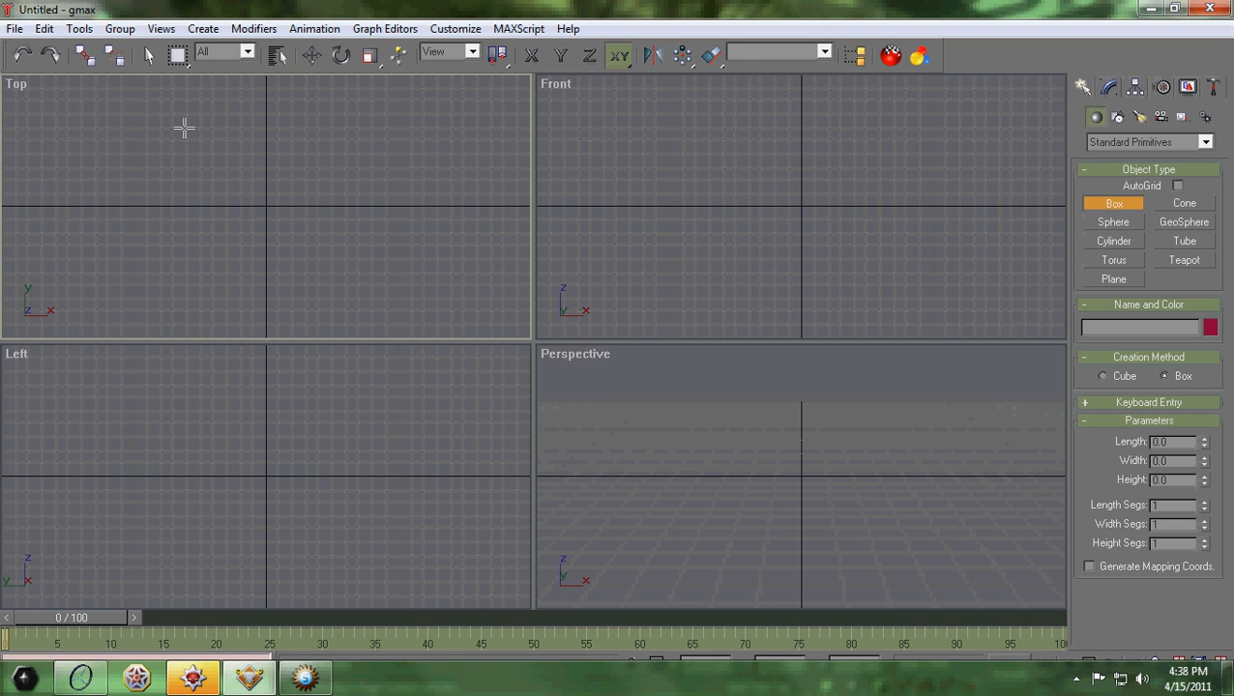
- Draw a box in the Top viewport about 111 long, 179 wide and 50 high
drag(187, 125, 423, 272)
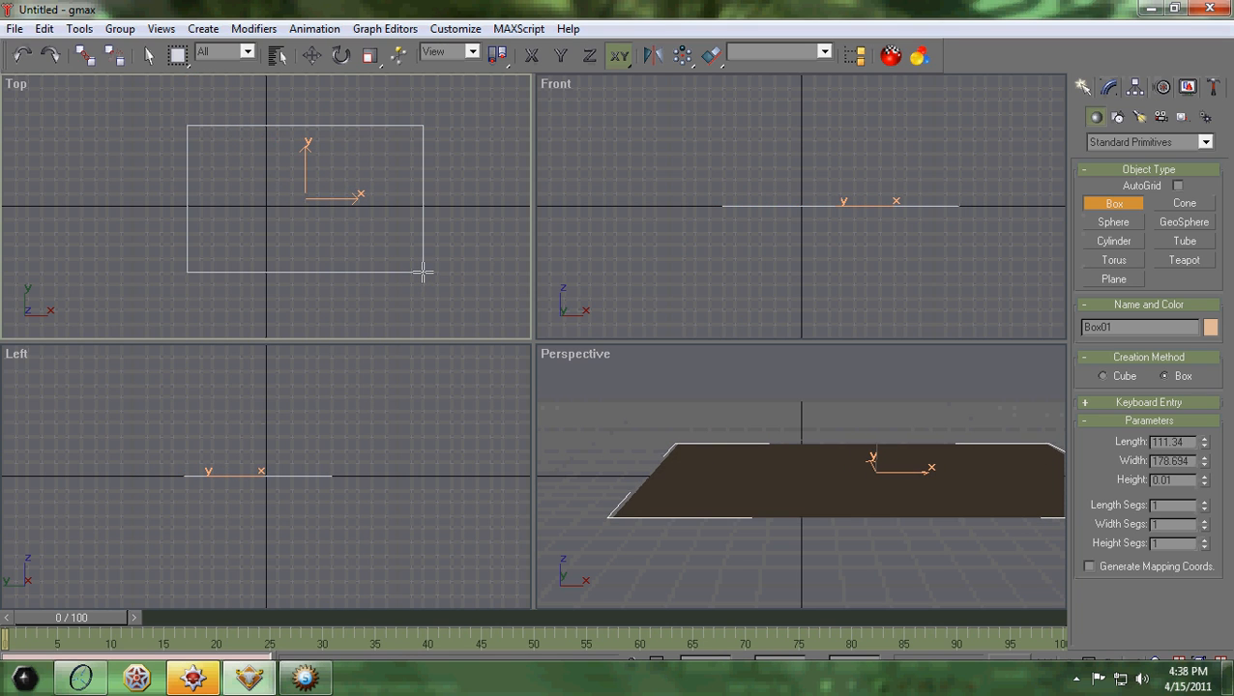
click(424, 209)
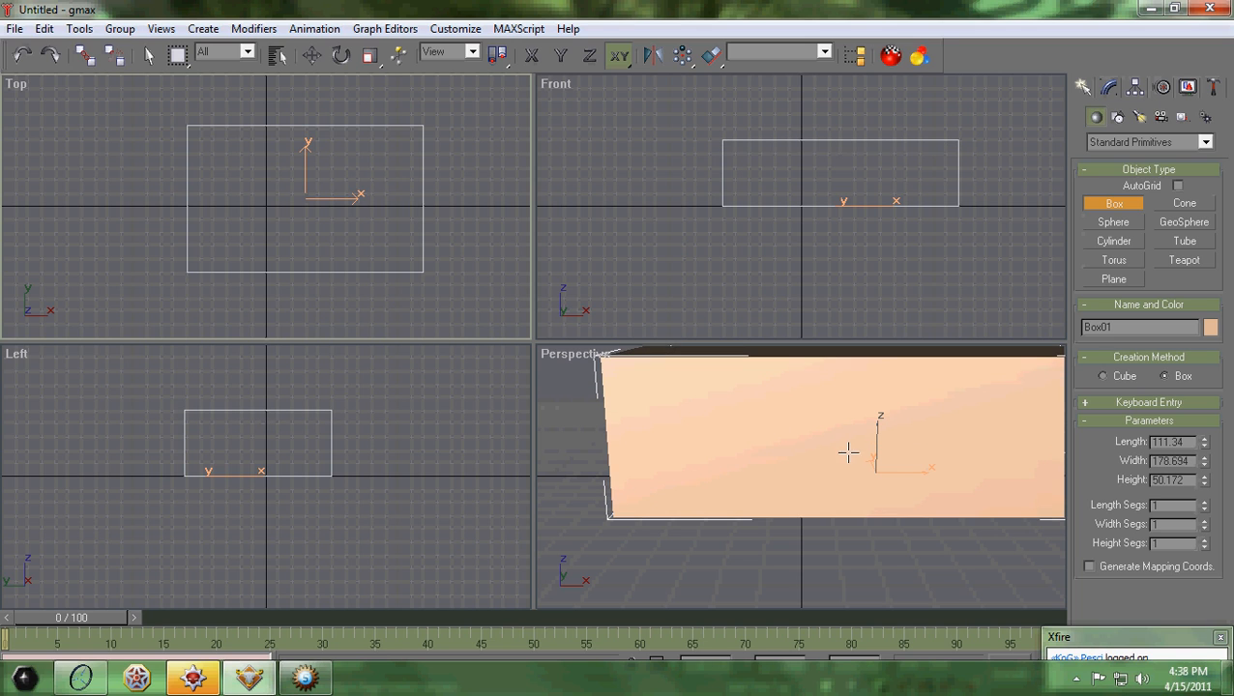
middle_drag(848, 448, 762, 476)
scroll(763, 475, down, 5)
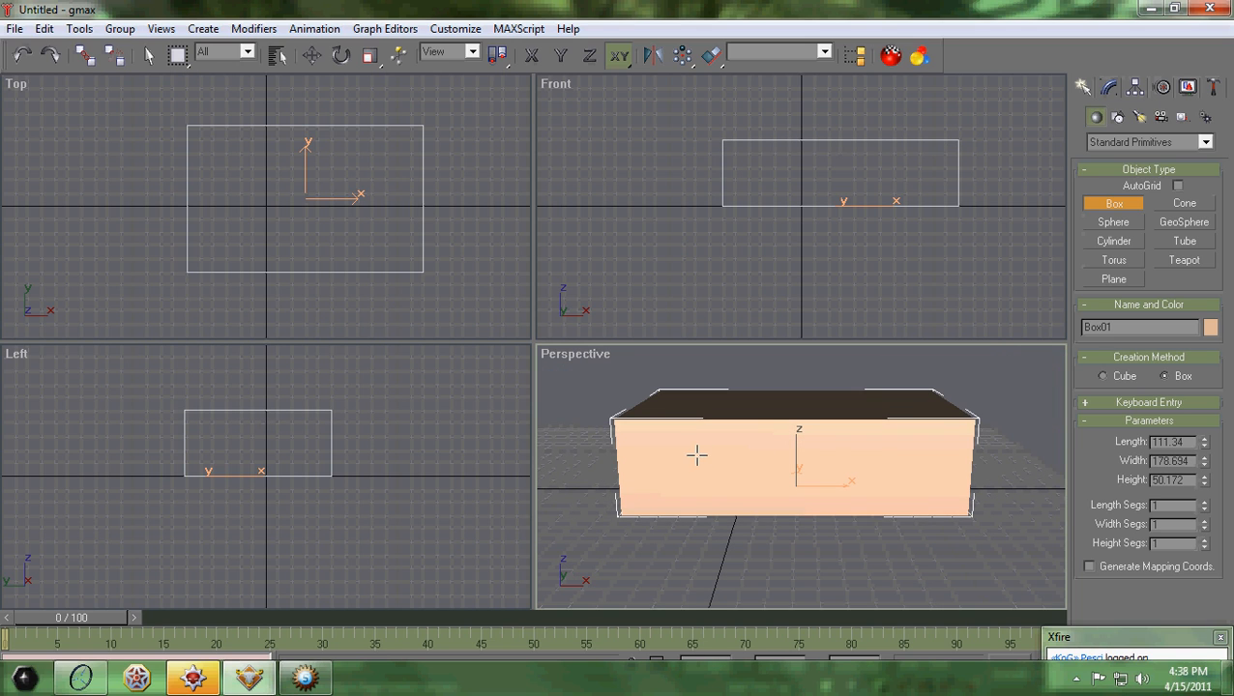
click(358, 211)
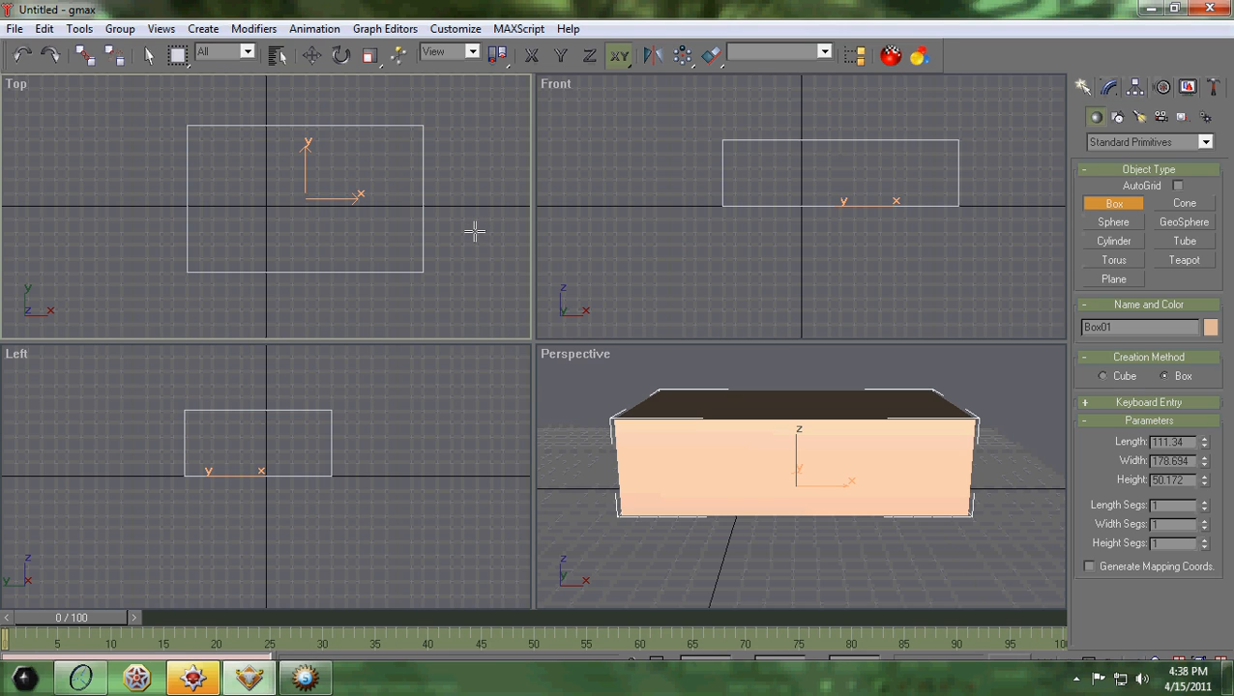
- Convert the box to an editable mesh and enter vertex editing
right_click(427, 232)
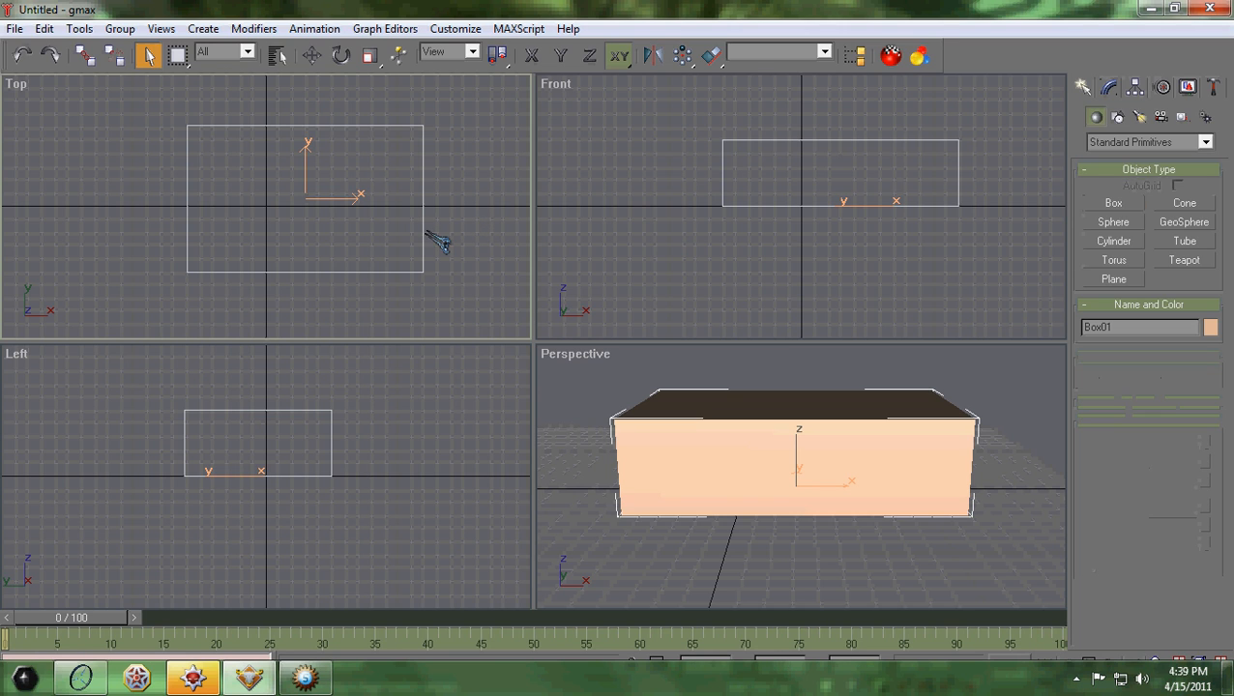
right_click(422, 230)
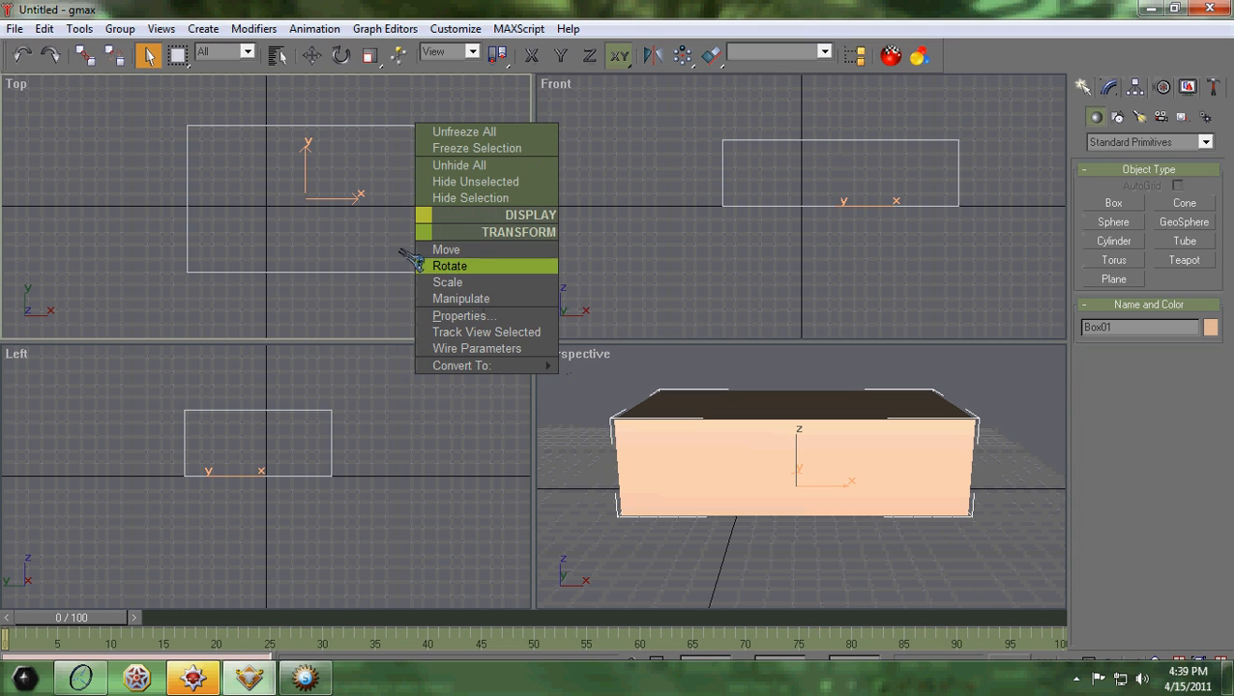
right_click(357, 270)
mouse_move(450, 404)
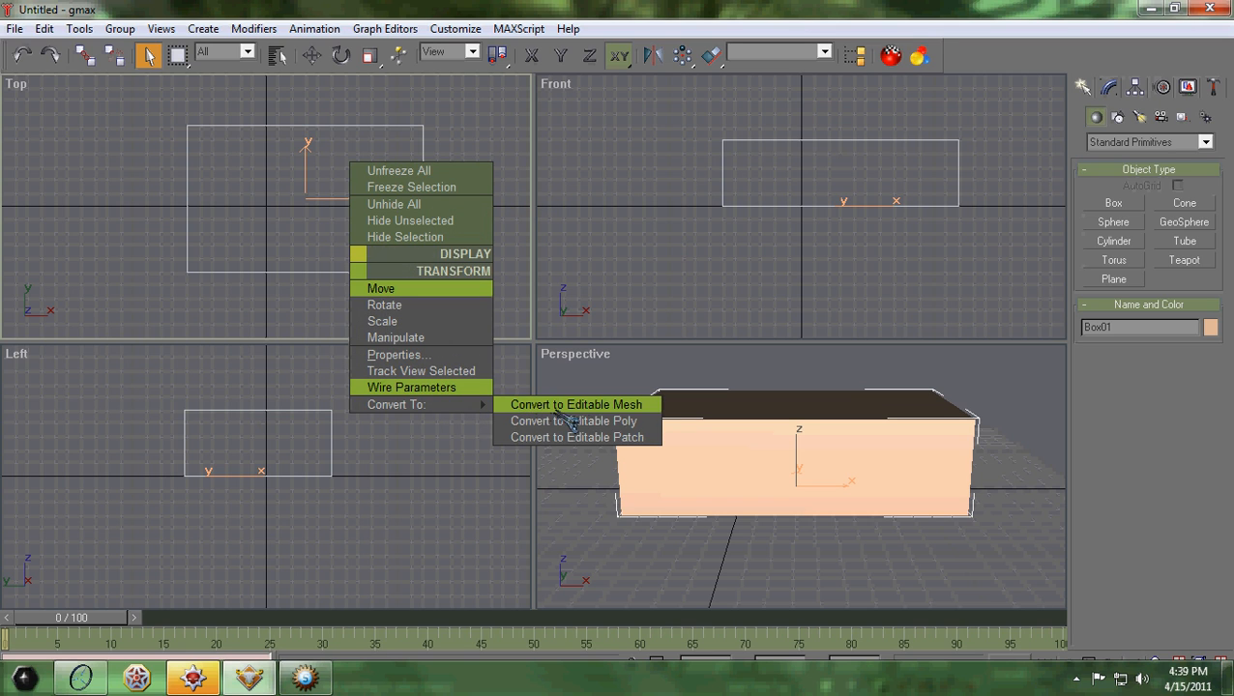
click(627, 405)
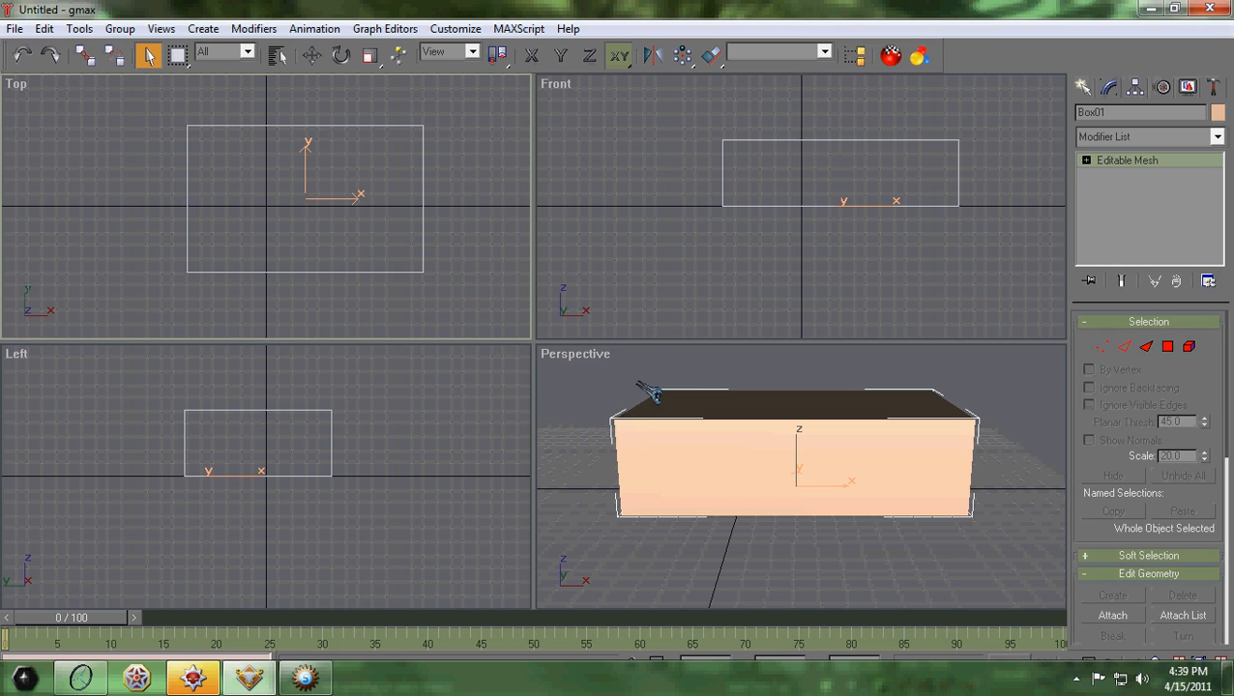
click(1103, 348)
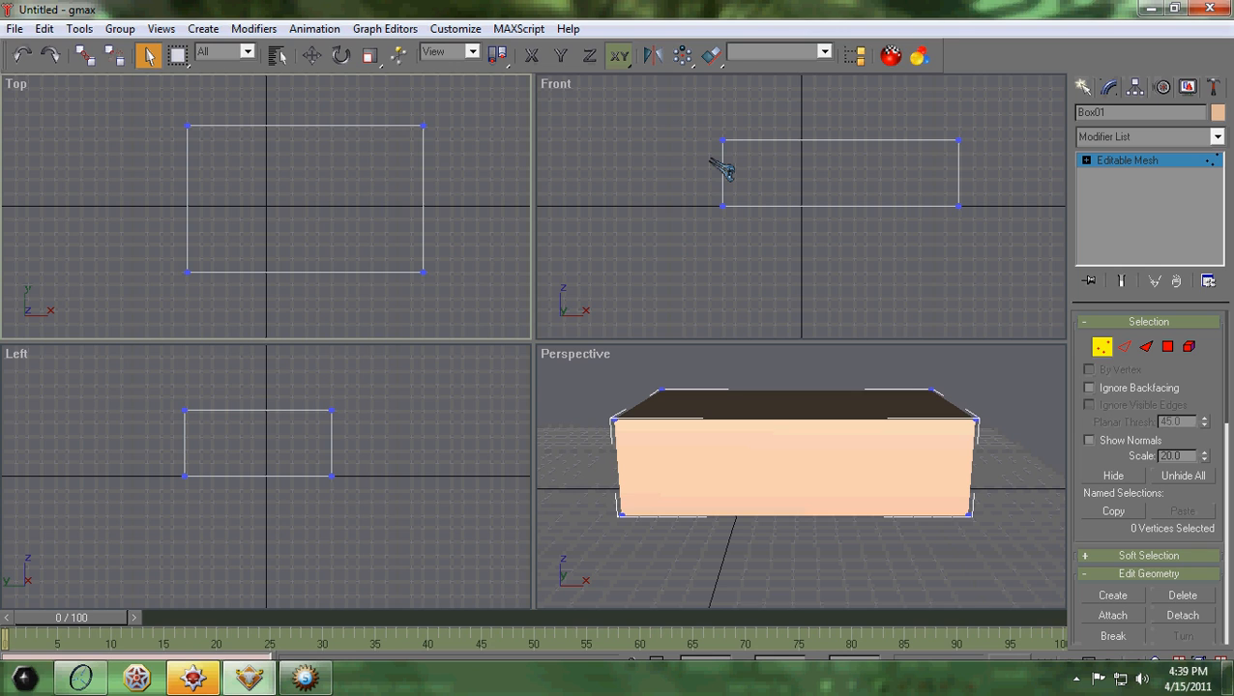
- Create a second box beside the first, about 113 × 121 × 51, with length, width and height segments set to 2
click(1085, 89)
click(1114, 204)
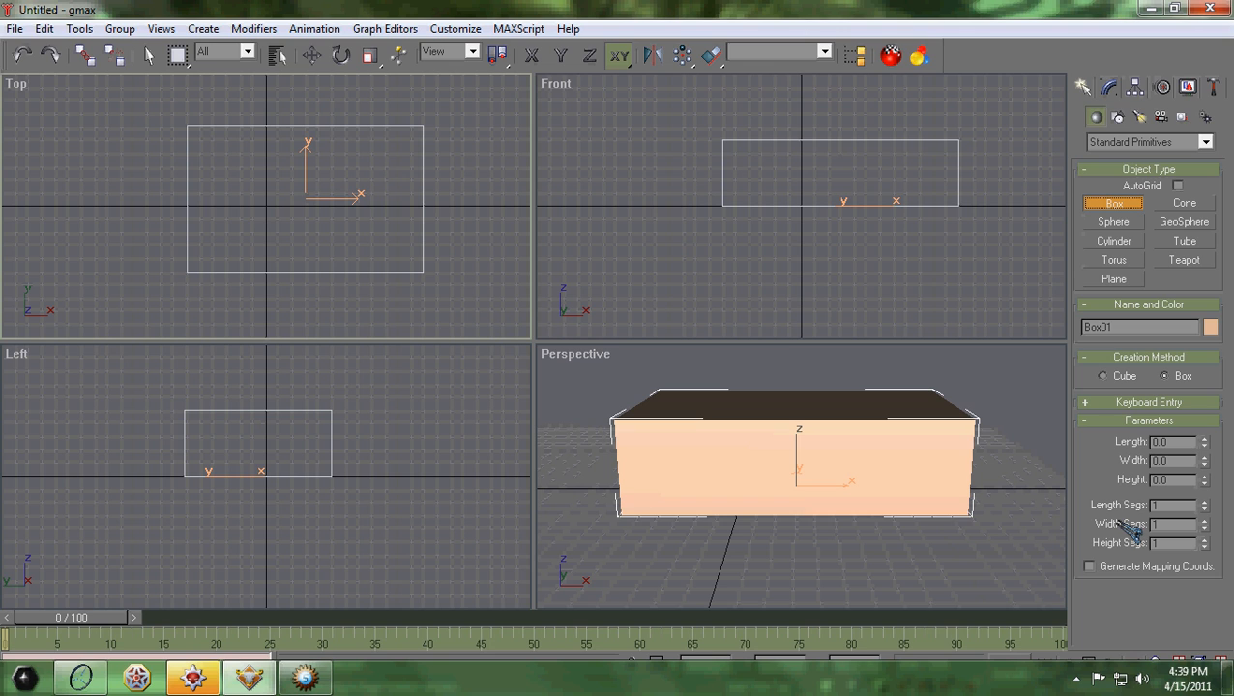
click(1204, 501)
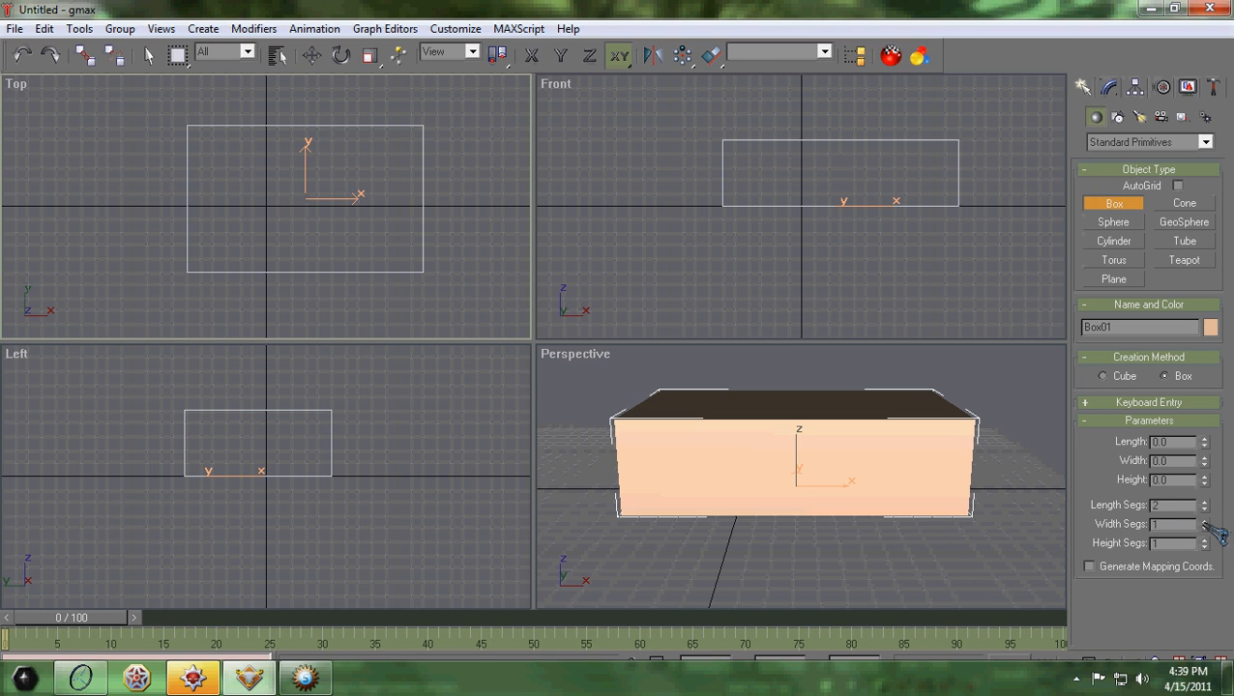
click(1204, 520)
click(1204, 539)
drag(16, 121, 175, 272)
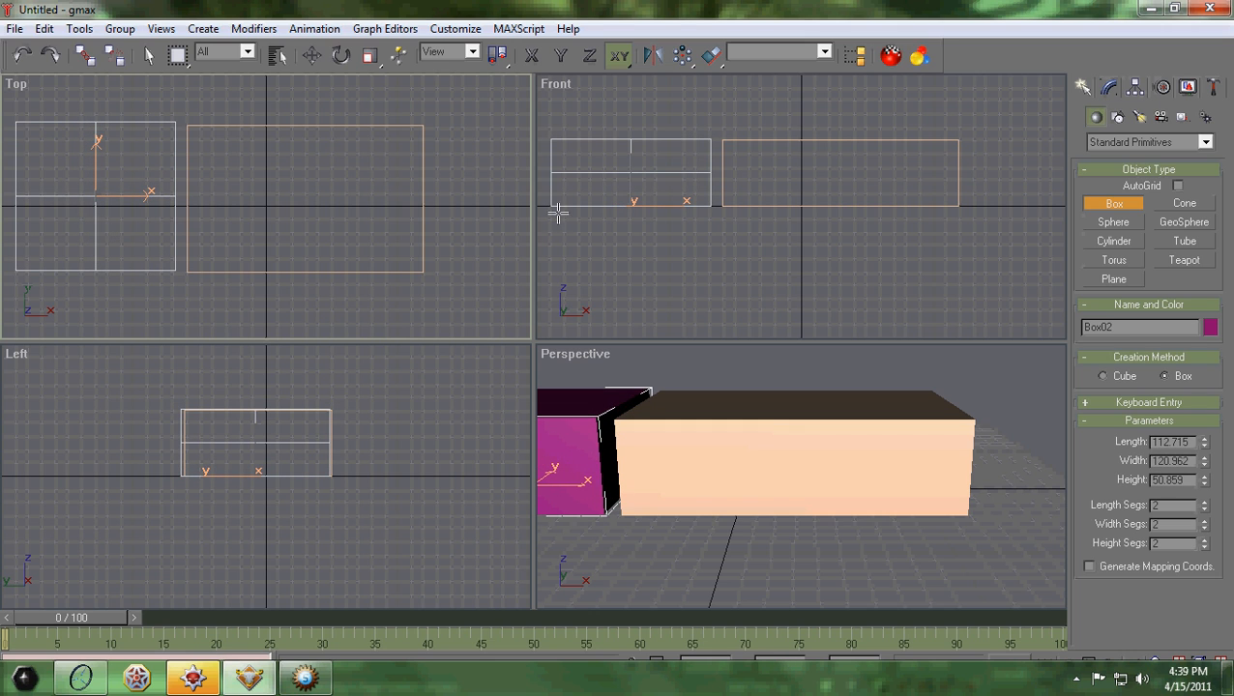
middle_drag(602, 170, 682, 174)
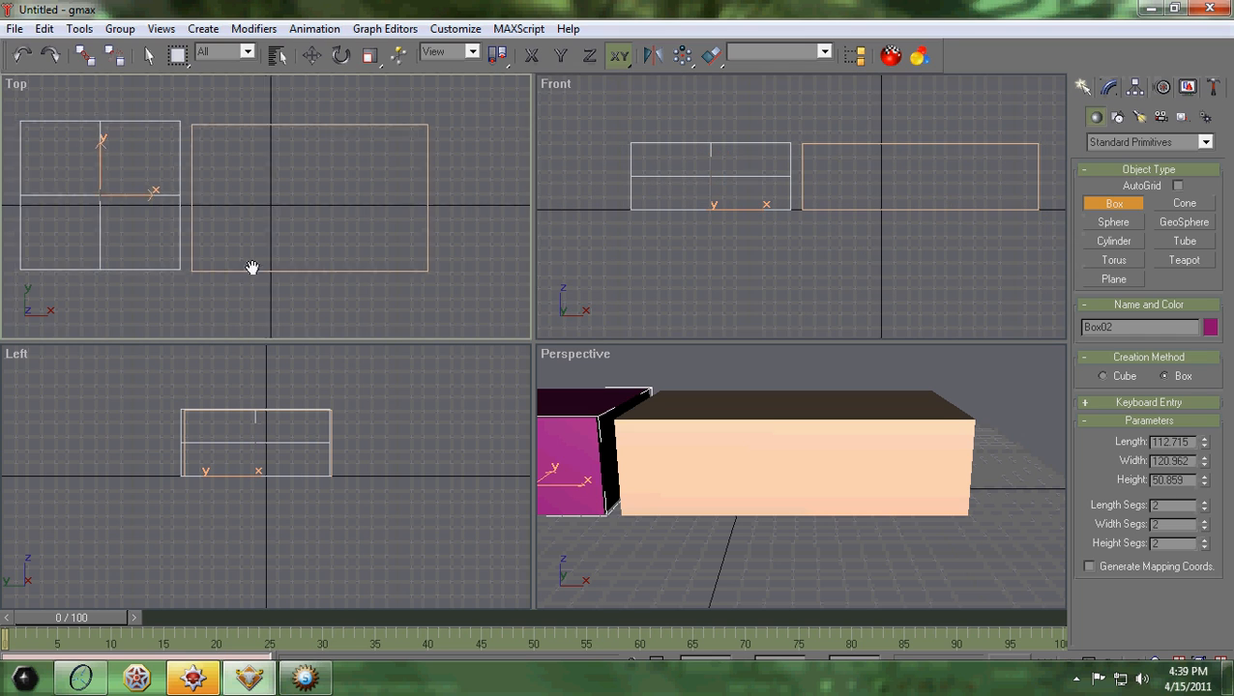
middle_drag(253, 267, 350, 264)
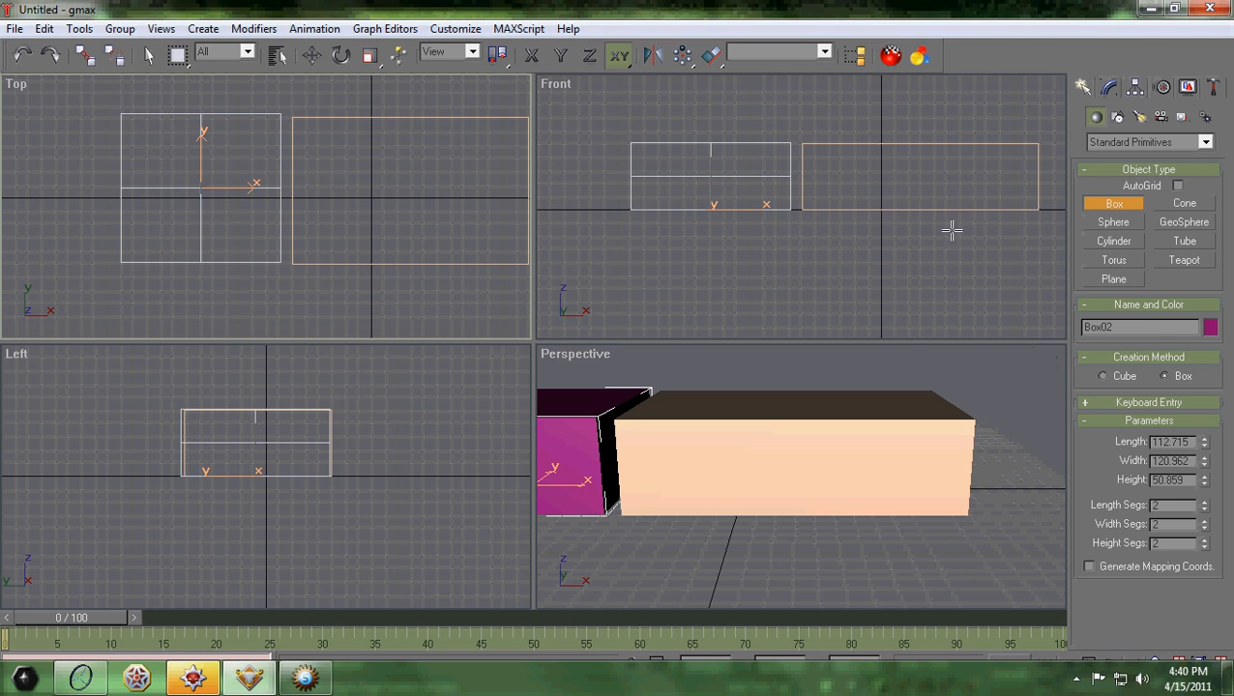
- Convert the second, segmented box to an editable mesh and enter vertex editing
middle_drag(747, 206, 747, 208)
right_click(747, 207)
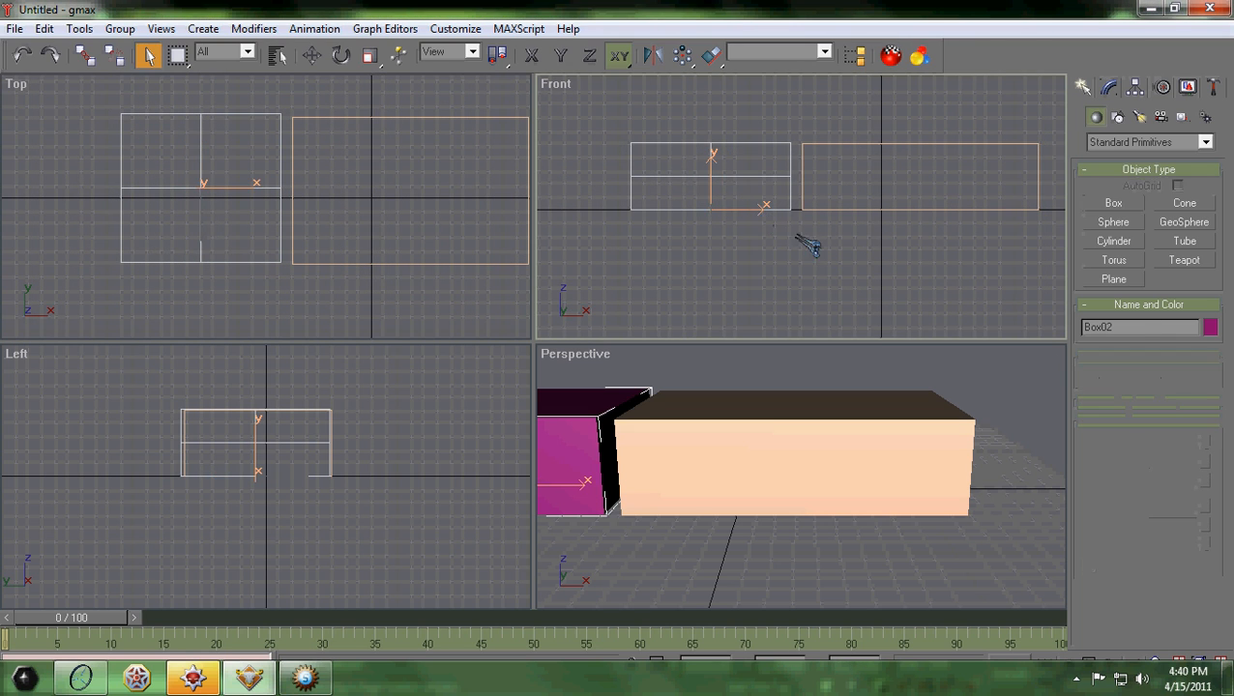
right_click(767, 219)
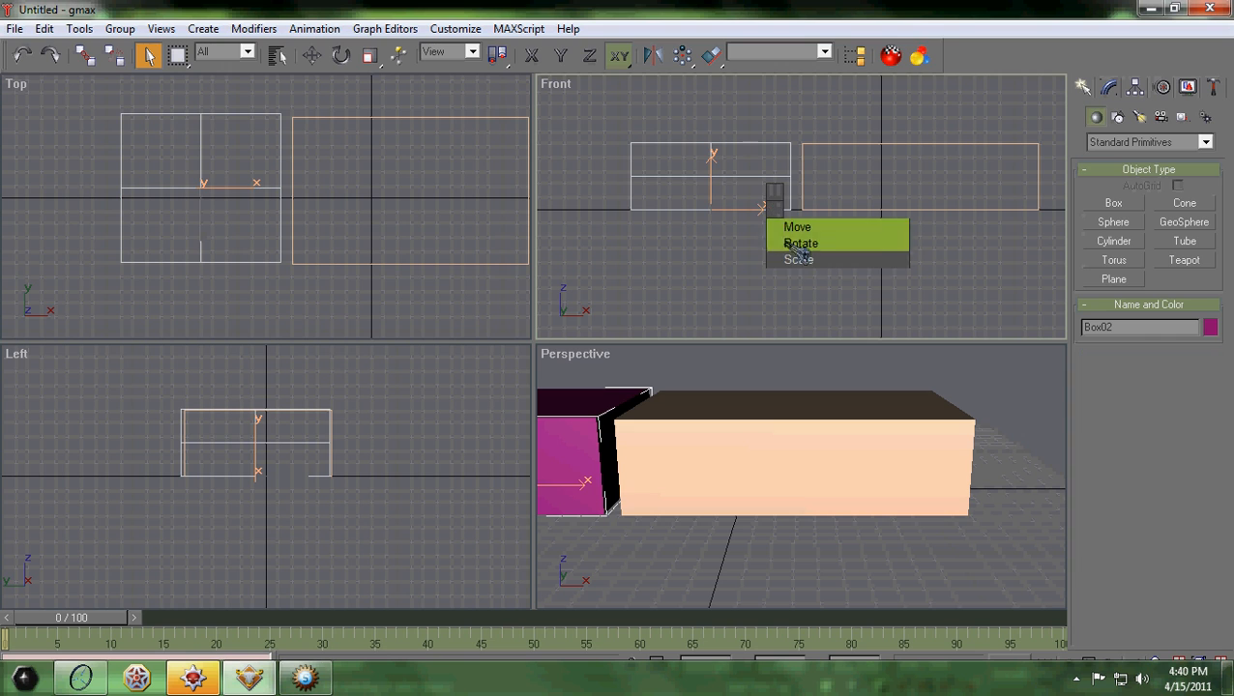
right_click(713, 203)
mouse_move(840, 342)
click(930, 343)
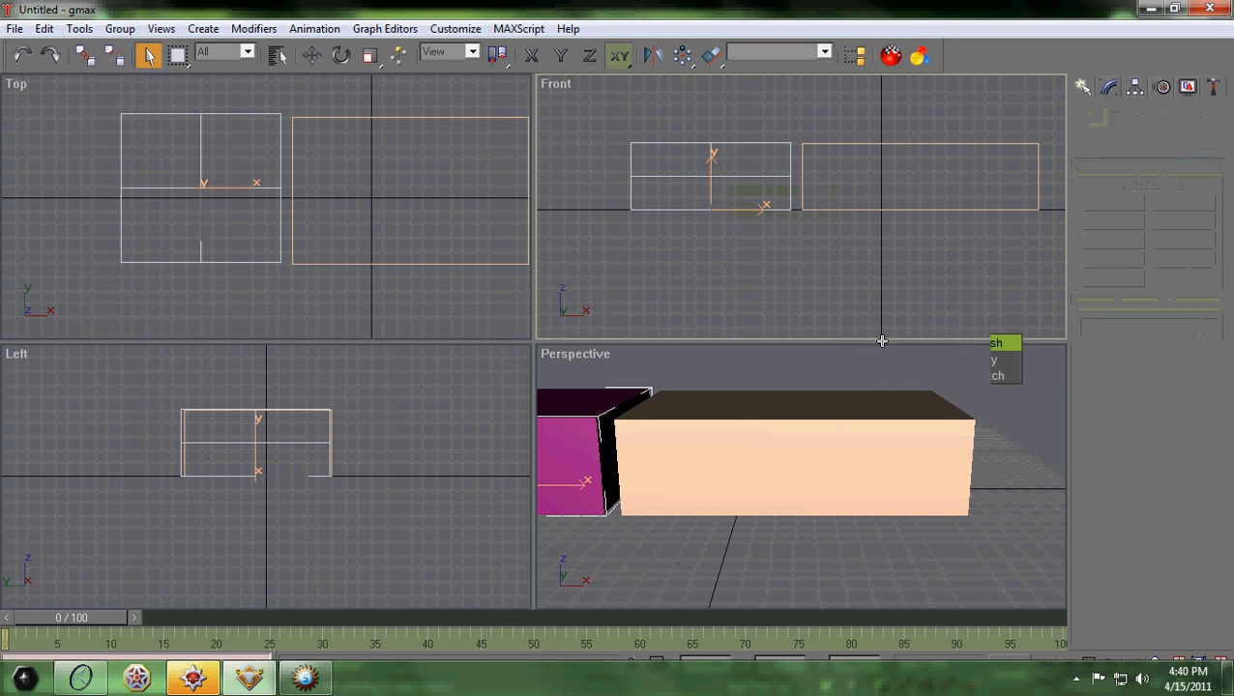
click(1102, 347)
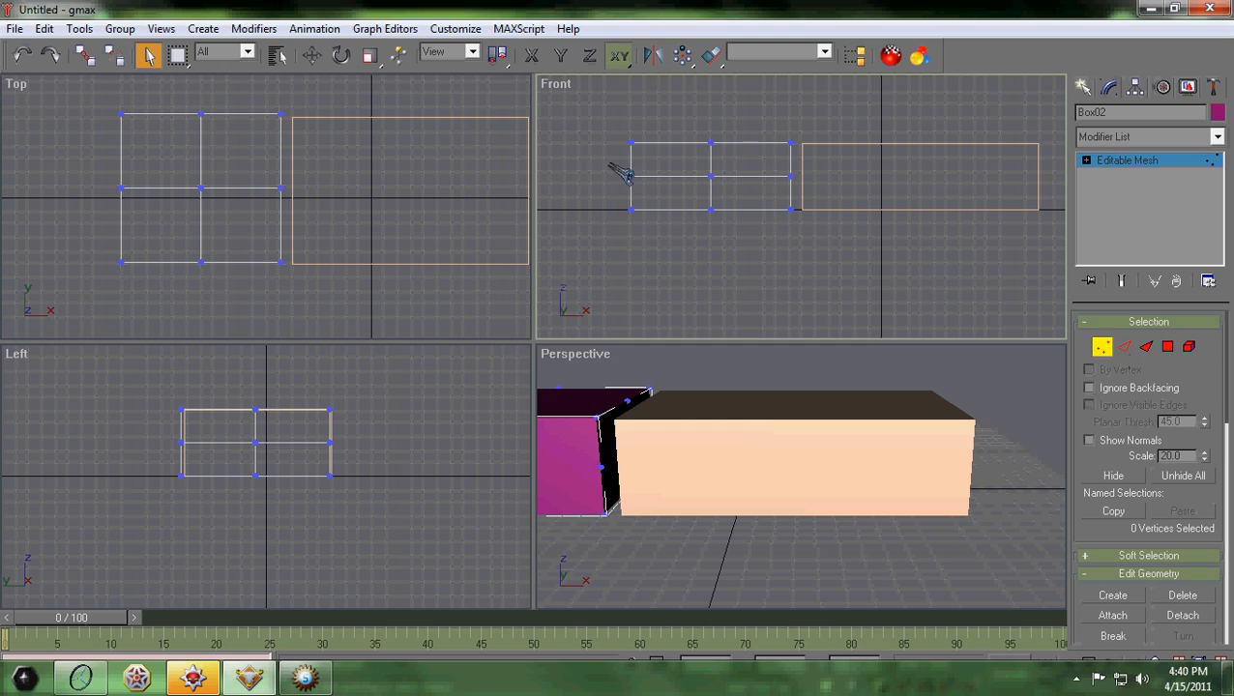
- Select the second box's middle row and middle column of vertices in the Front viewport and try to move them along X
drag(617, 170, 839, 195)
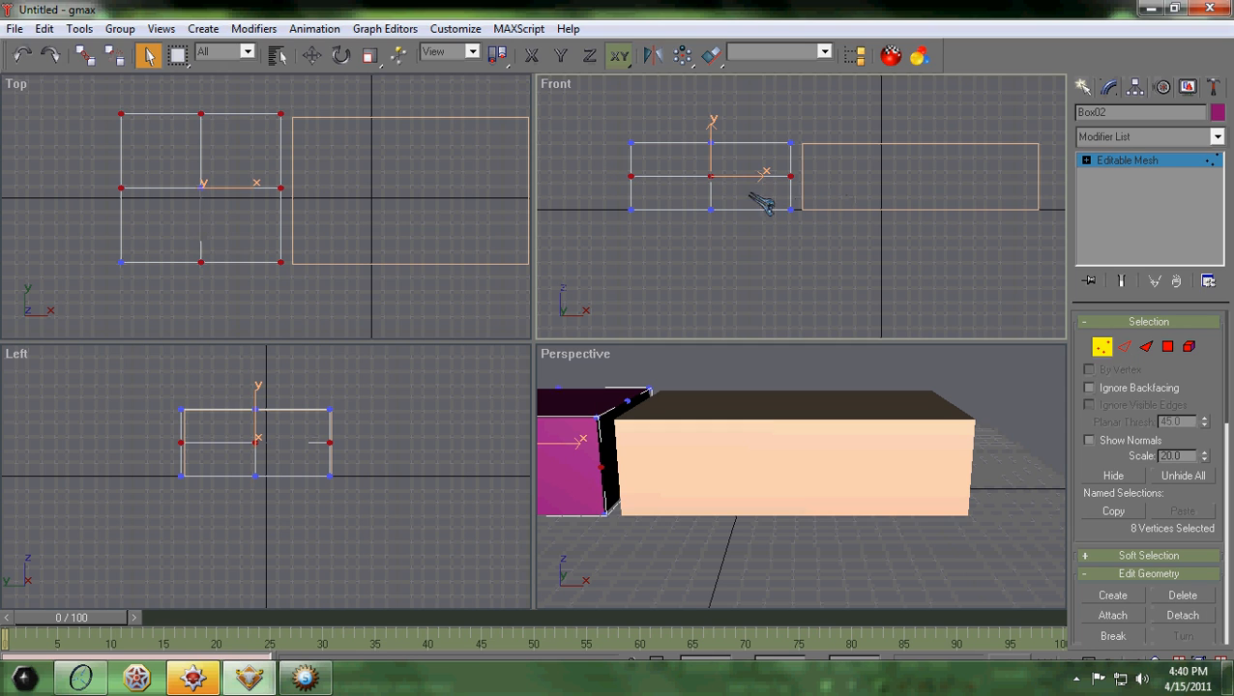
middle_drag(677, 189, 807, 195)
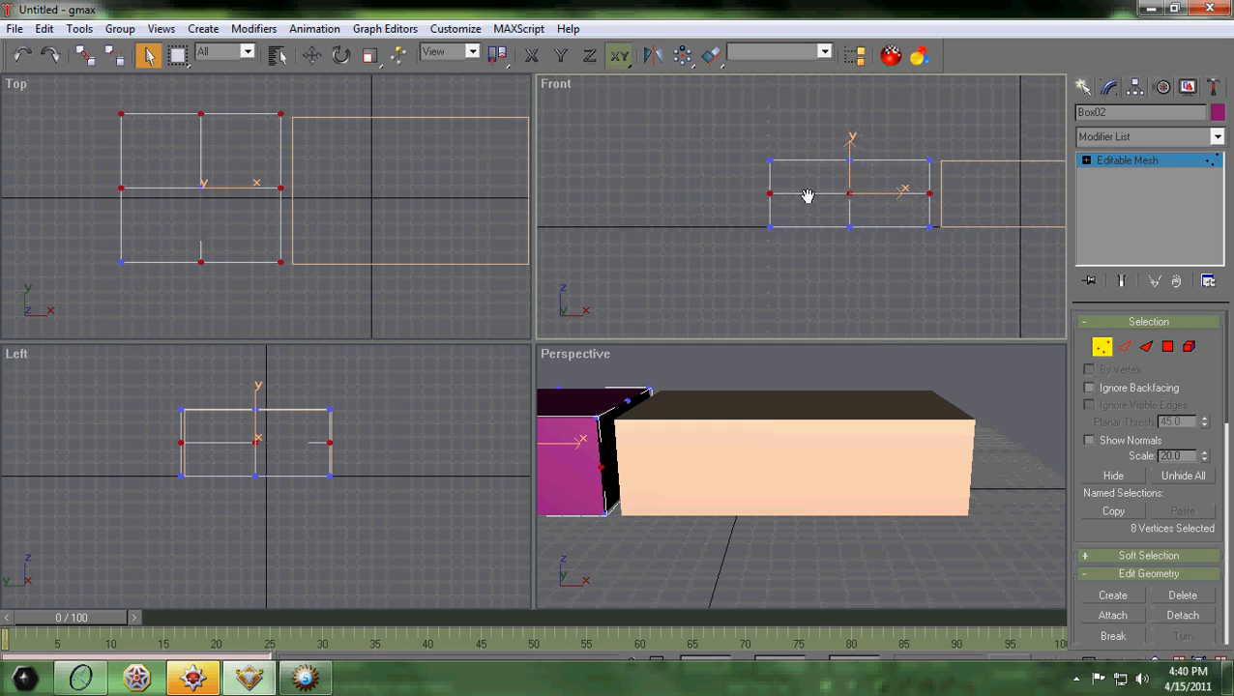
ctrl+drag(824, 131, 875, 253)
middle_drag(591, 441, 798, 437)
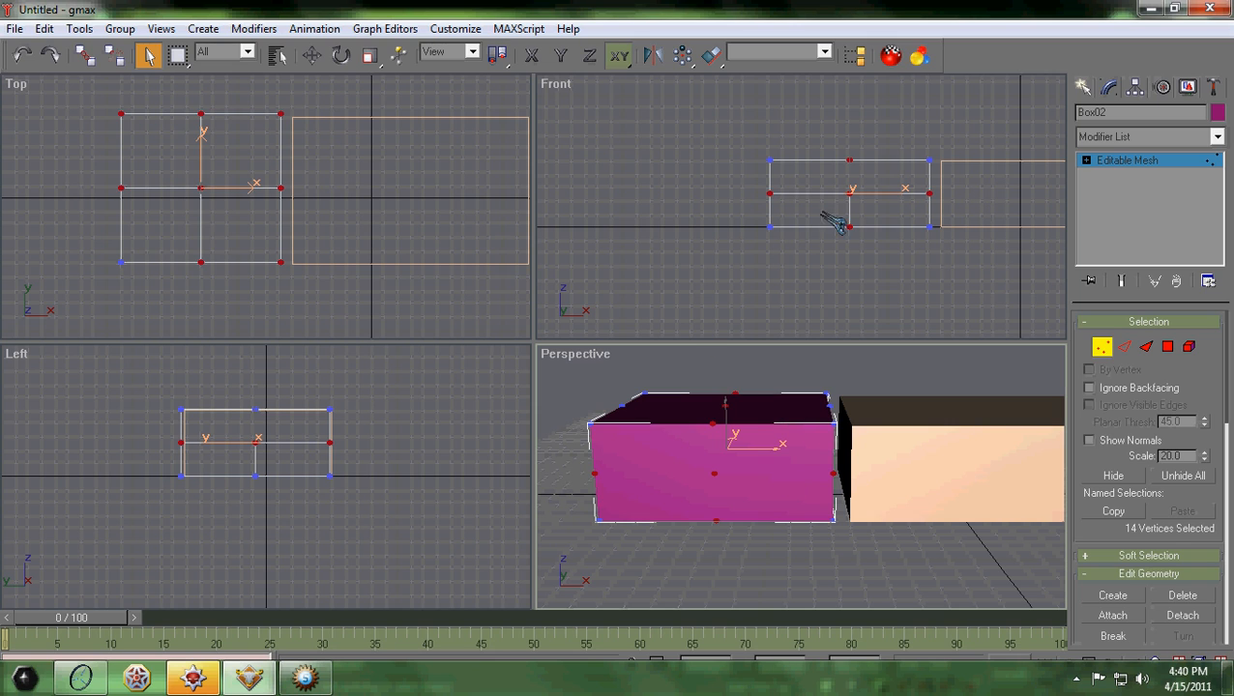
click(312, 56)
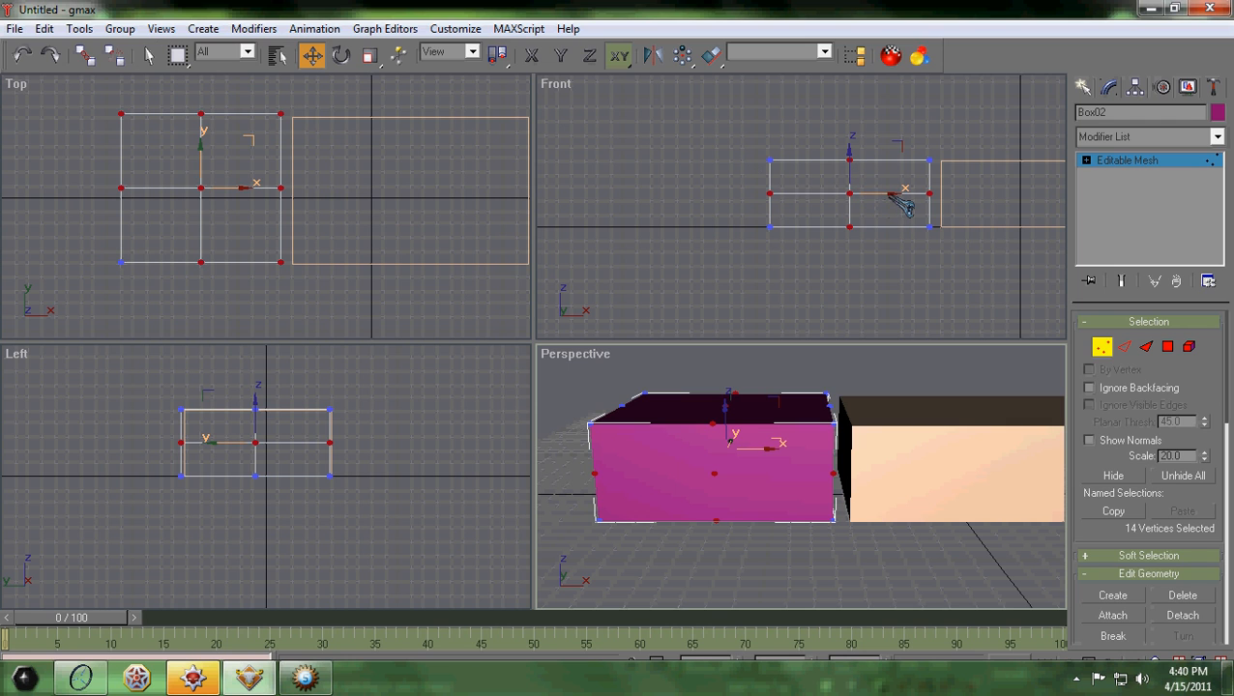
mouse_move(891, 195)
mouse_down()
mouse_move(808, 198)
mouse_move(952, 199)
mouse_move(888, 209)
mouse_up()
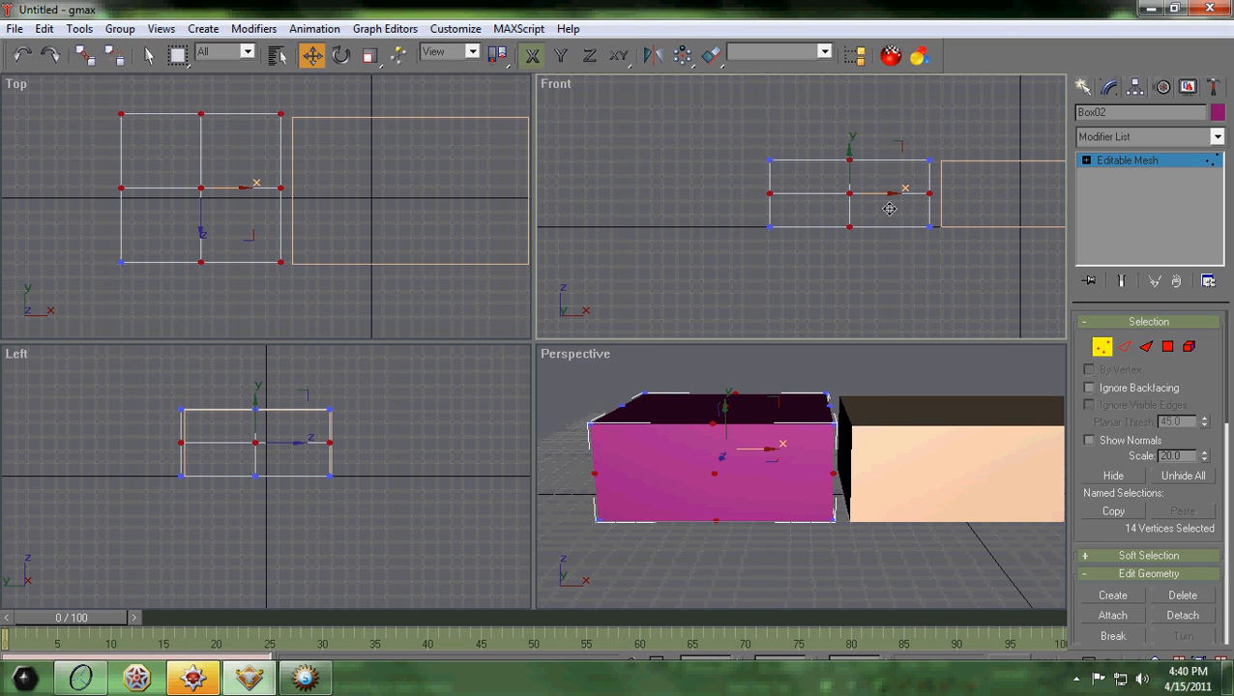
- Leave vertex editing and delete the second box
click(1101, 346)
click(927, 255)
key(Delete)
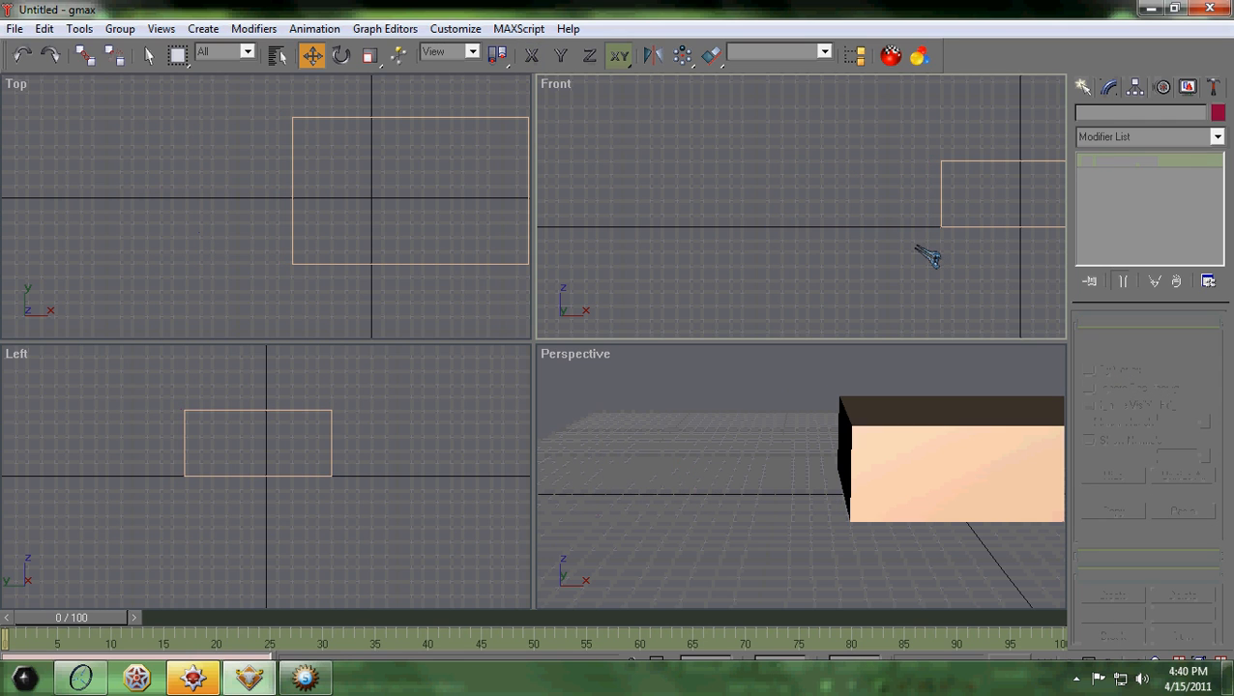
- Select the remaining box and enter vertex editing on its mesh
middle_drag(983, 206, 725, 239)
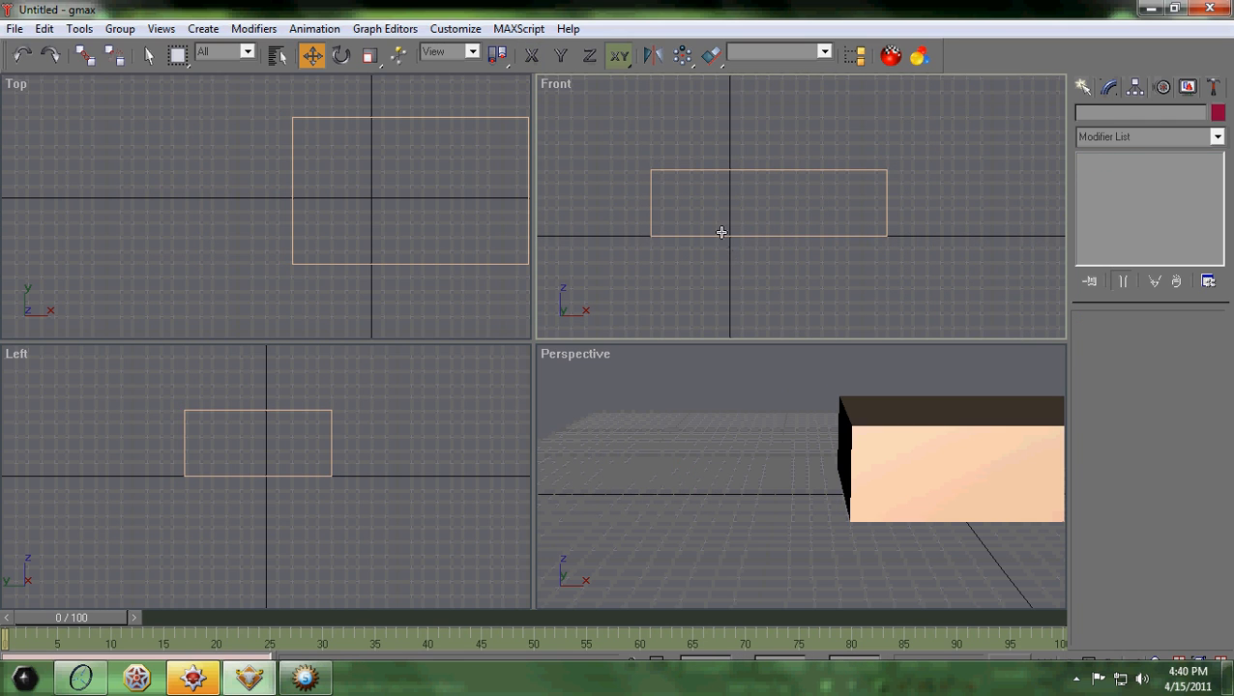
click(721, 232)
scroll(750, 232, up, 2)
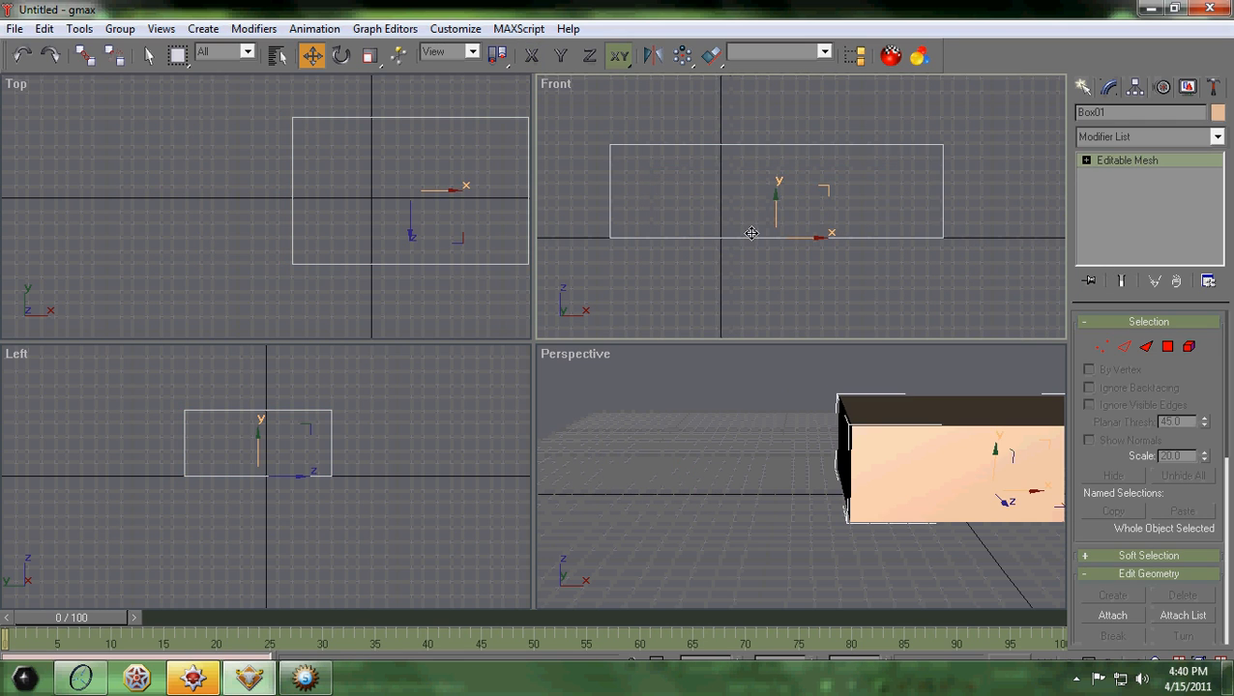
click(1102, 346)
middle_drag(757, 146, 752, 174)
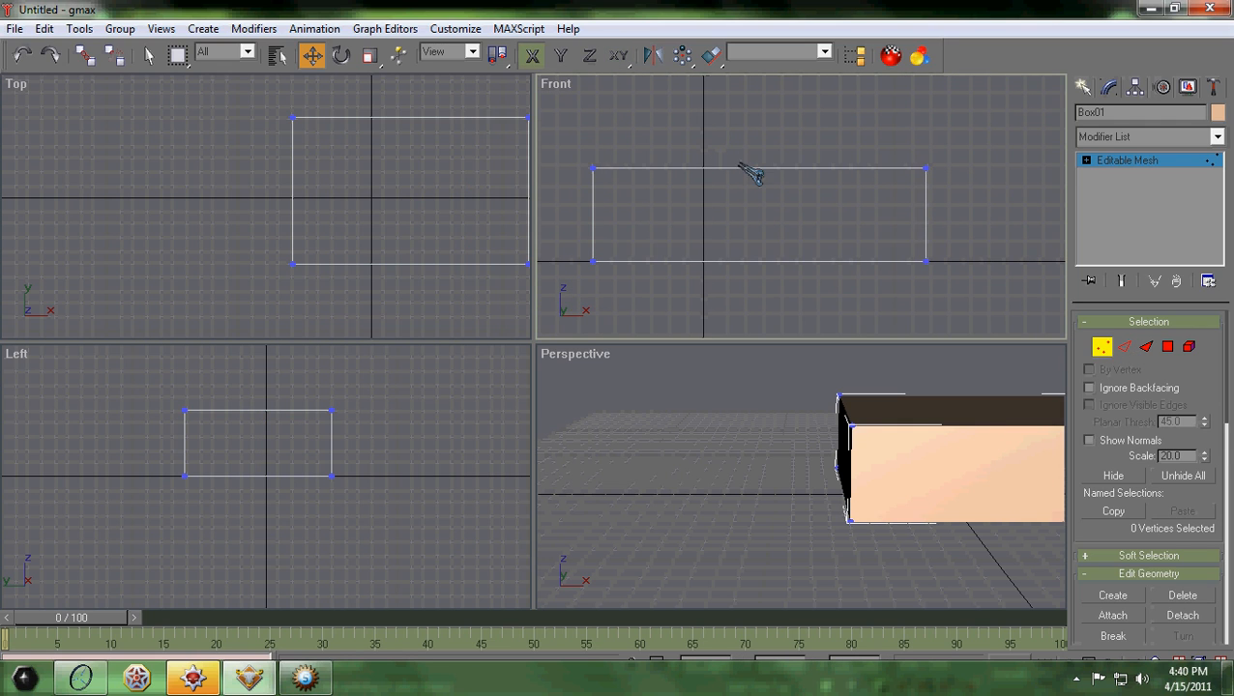
middle_drag(509, 157, 416, 162)
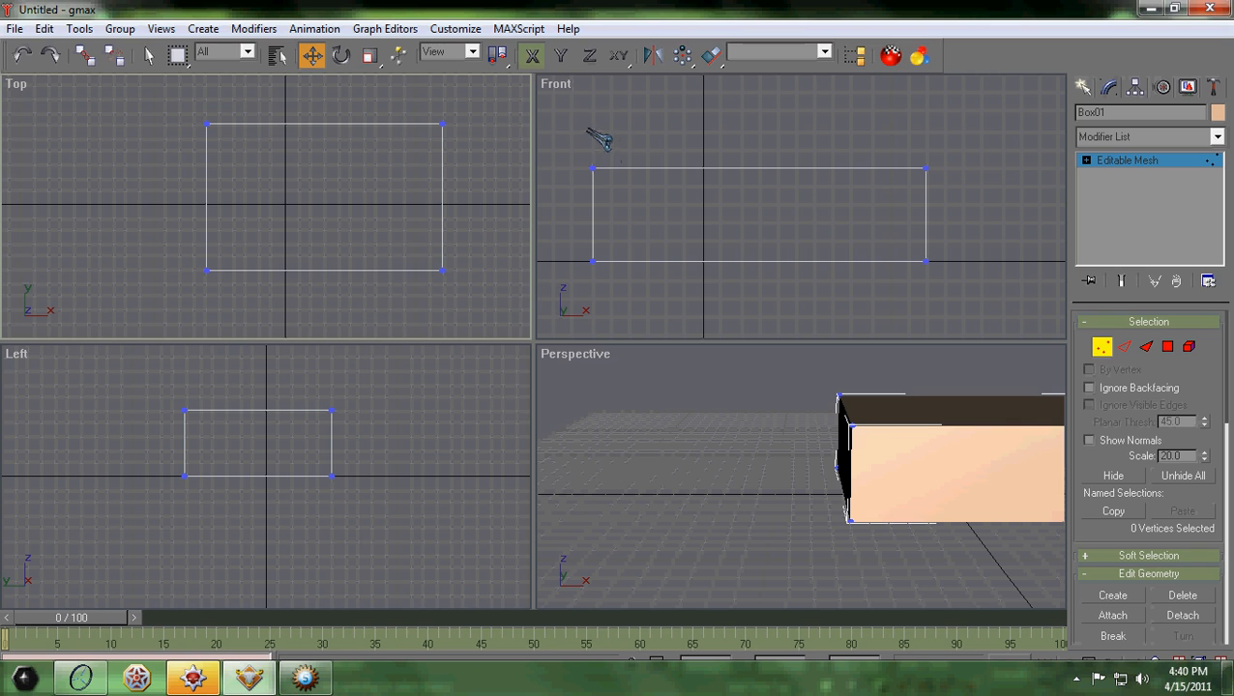
- Move the box's two upper-left vertices in the Front viewport inward along X to slant that end
drag(576, 146, 613, 189)
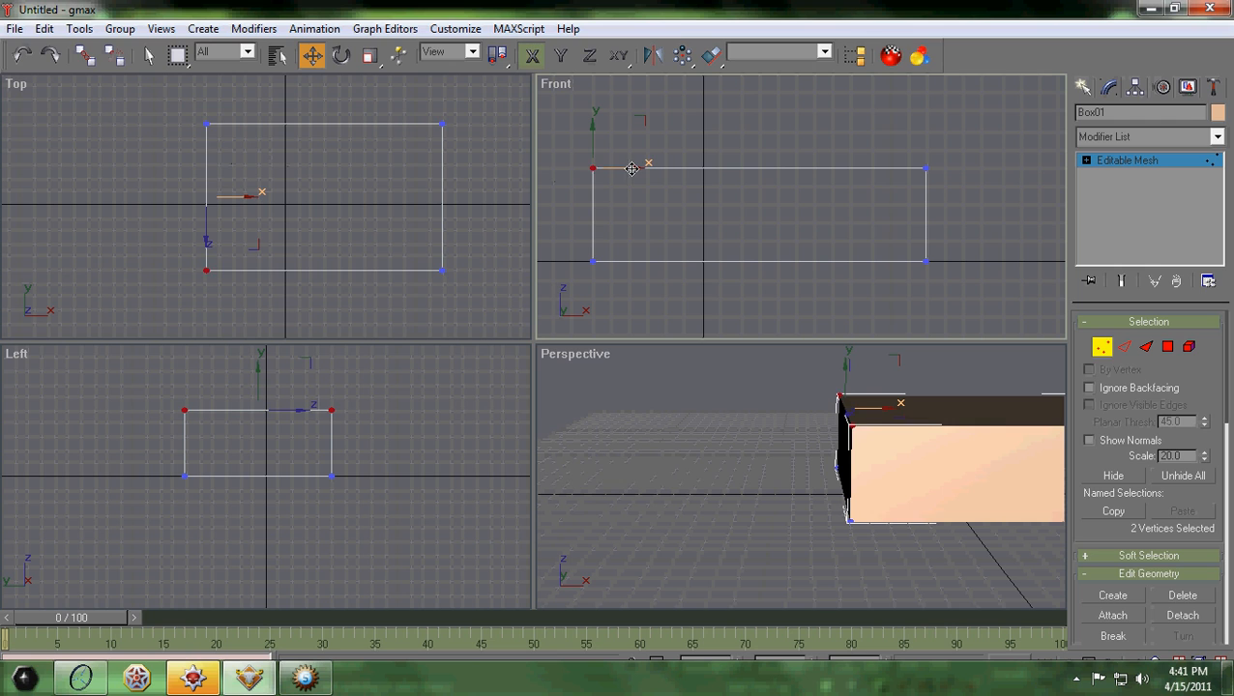
mouse_move(630, 167)
mouse_down()
mouse_move(703, 174)
mouse_move(635, 179)
mouse_move(710, 185)
mouse_move(632, 186)
mouse_up()
middle_drag(830, 491, 749, 498)
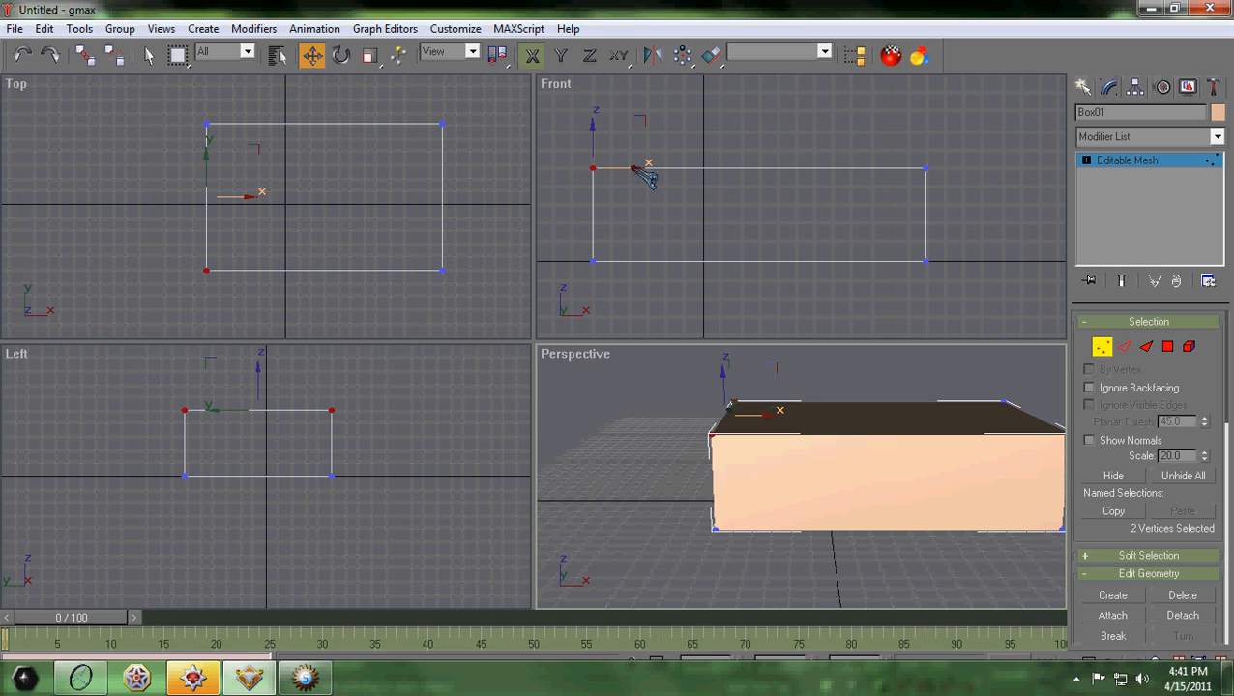
drag(639, 172, 667, 168)
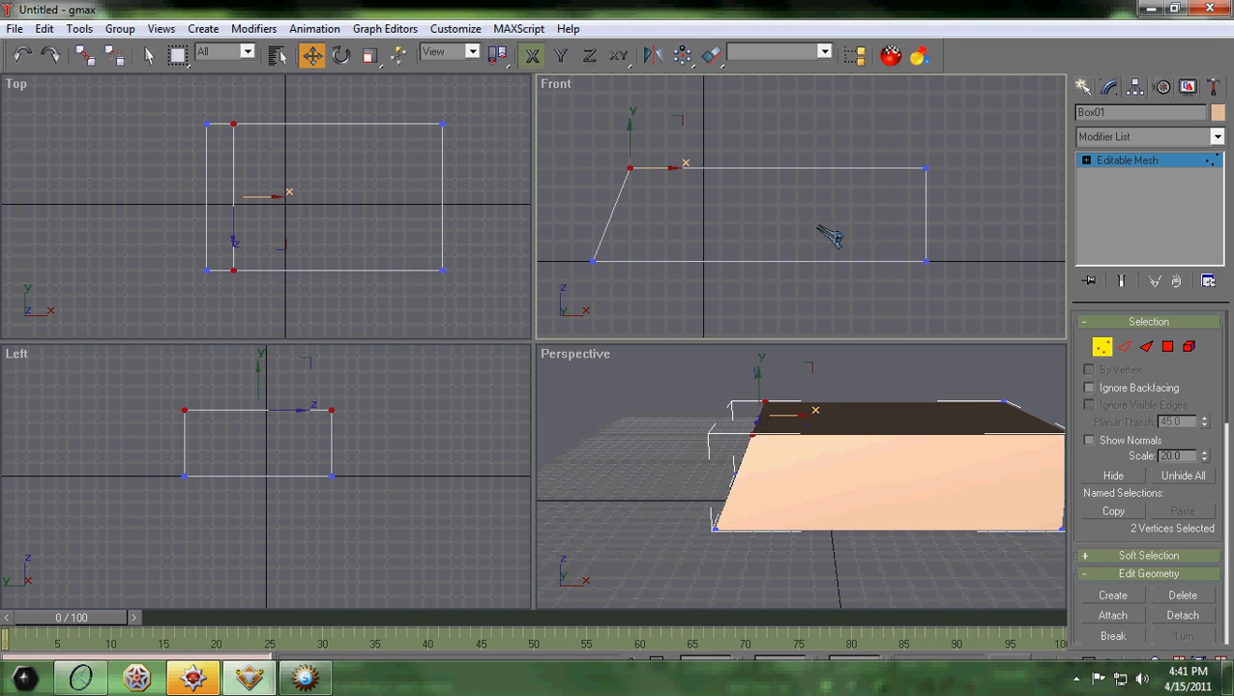
- Move the box's two upper-right vertices in the Front viewport inward along X to slant the other end
middle_drag(824, 236, 782, 233)
drag(926, 225, 928, 224)
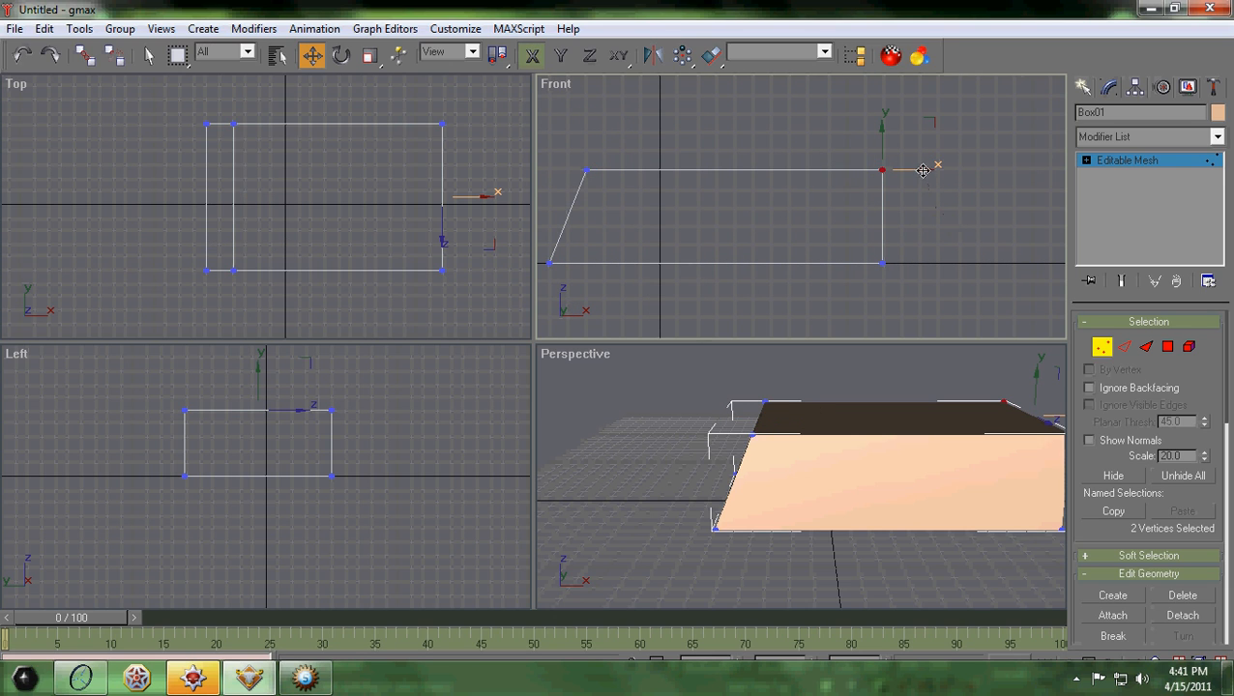
drag(921, 169, 889, 166)
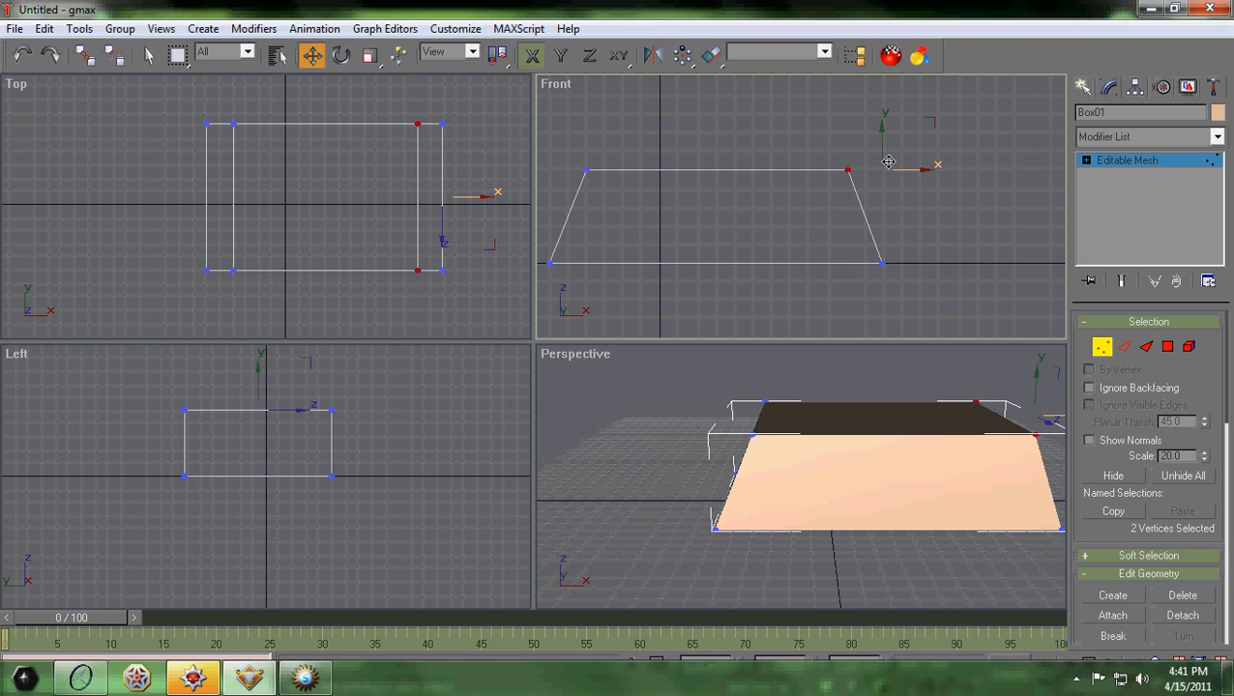
middle_click(936, 378)
middle_drag(936, 378, 877, 414)
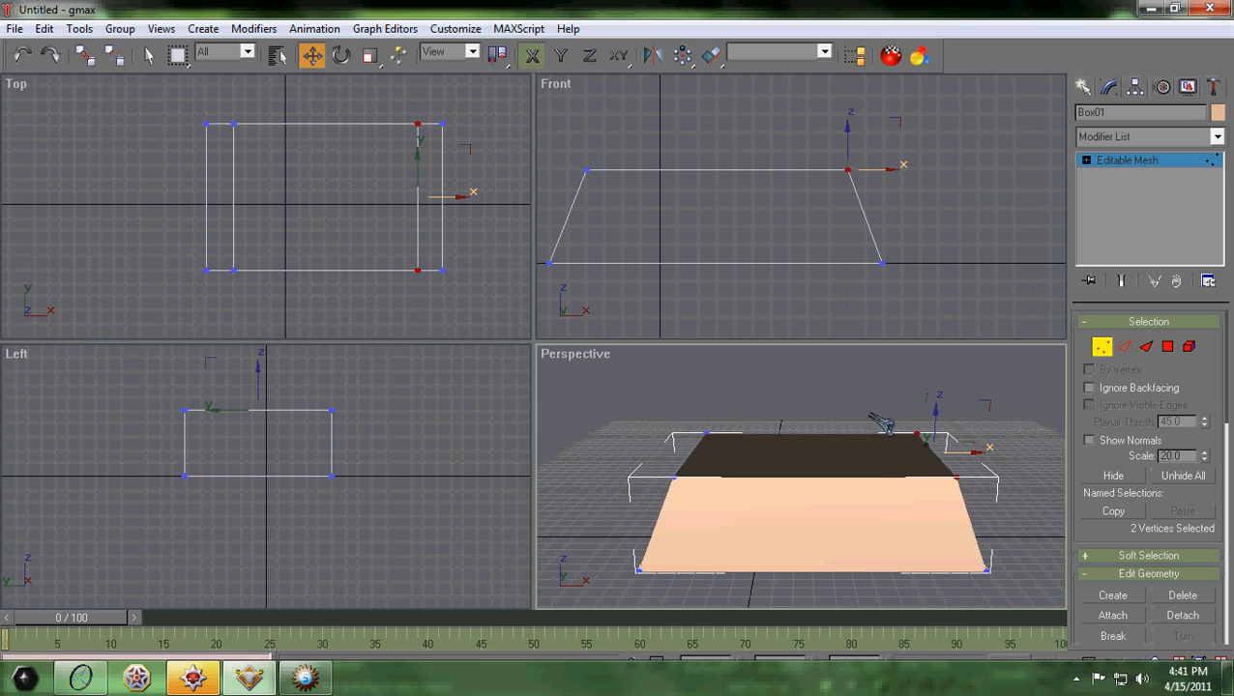
- Slant the box's two long sides by moving the upper vertices on each side inward along X in the Left viewport
click(714, 292)
middle_drag(240, 435, 234, 438)
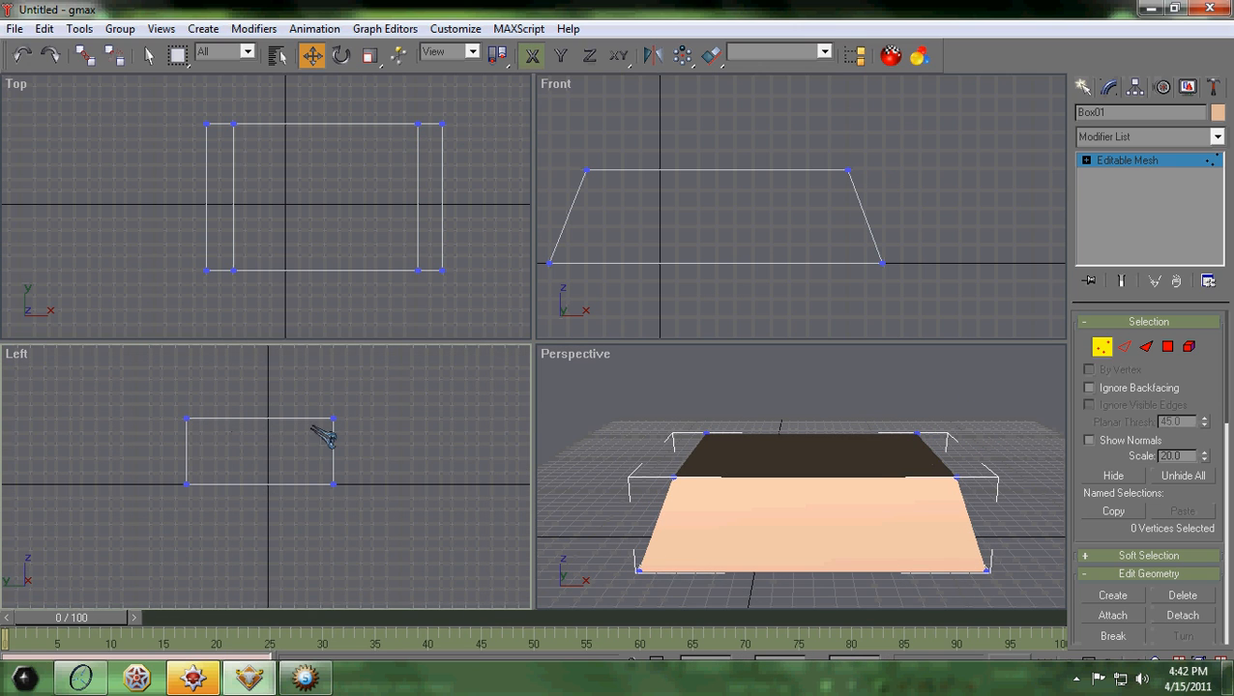
mouse_move(321, 410)
mouse_down()
mouse_move(371, 450)
mouse_move(363, 417)
mouse_move(342, 416)
mouse_up()
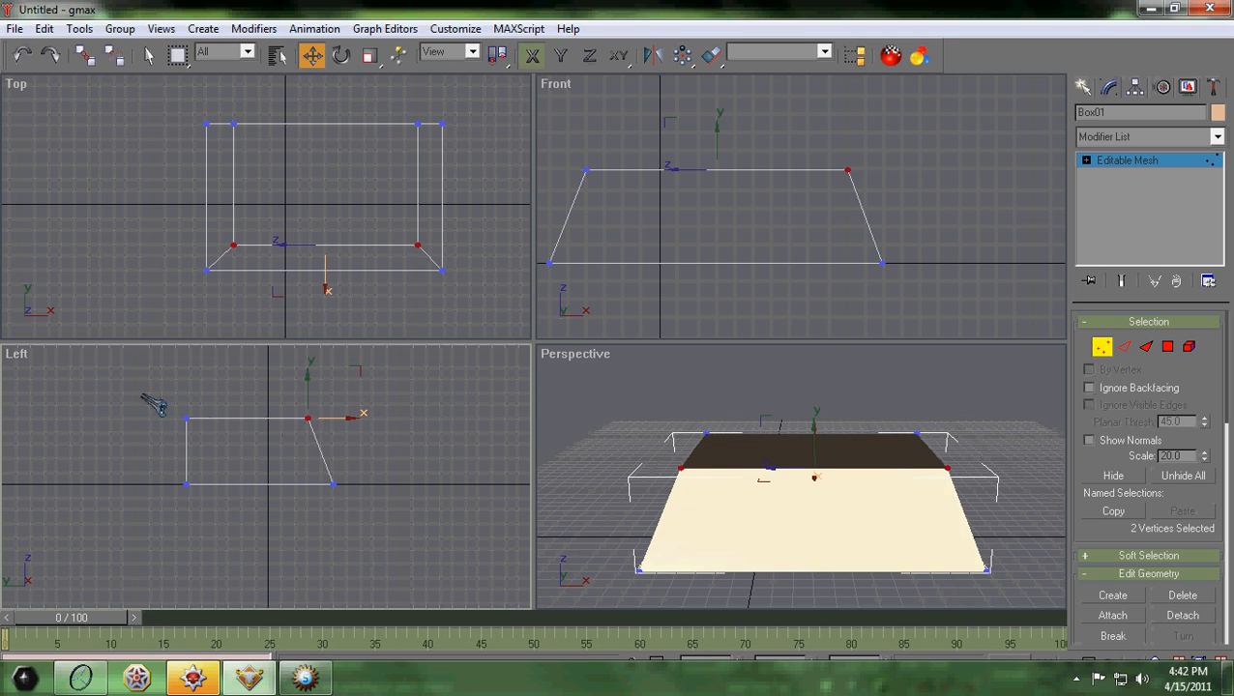
drag(145, 395, 250, 418)
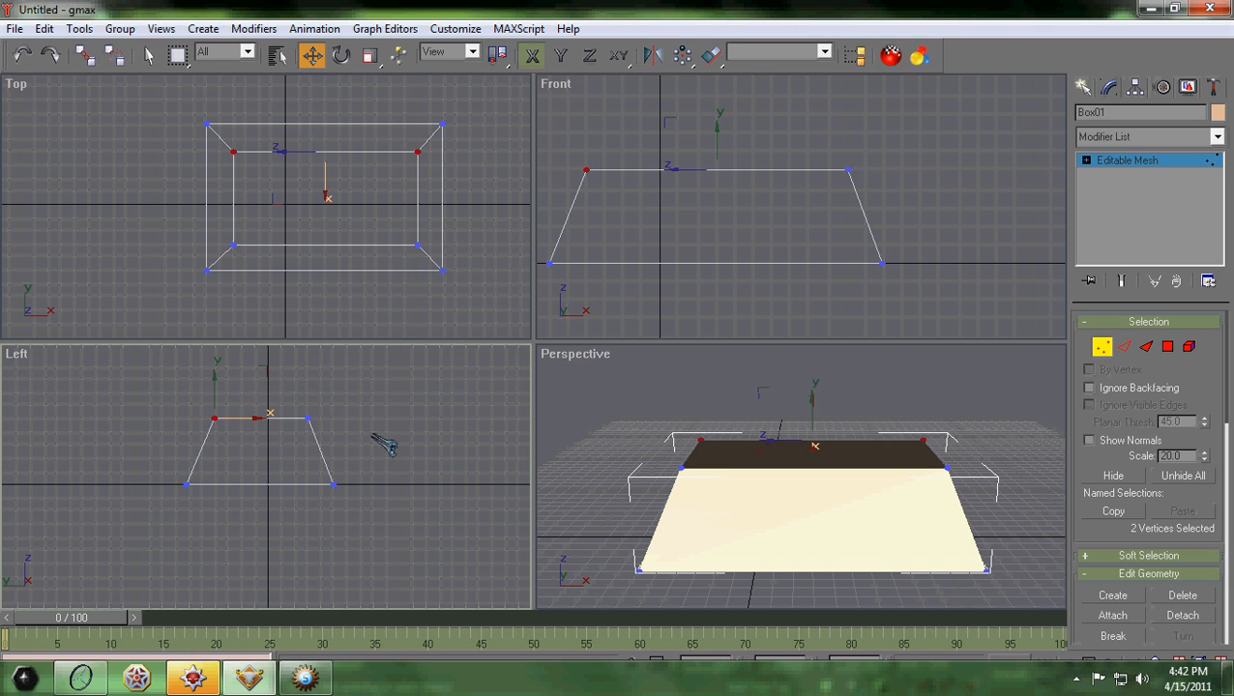
click(733, 507)
middle_drag(733, 507, 701, 449)
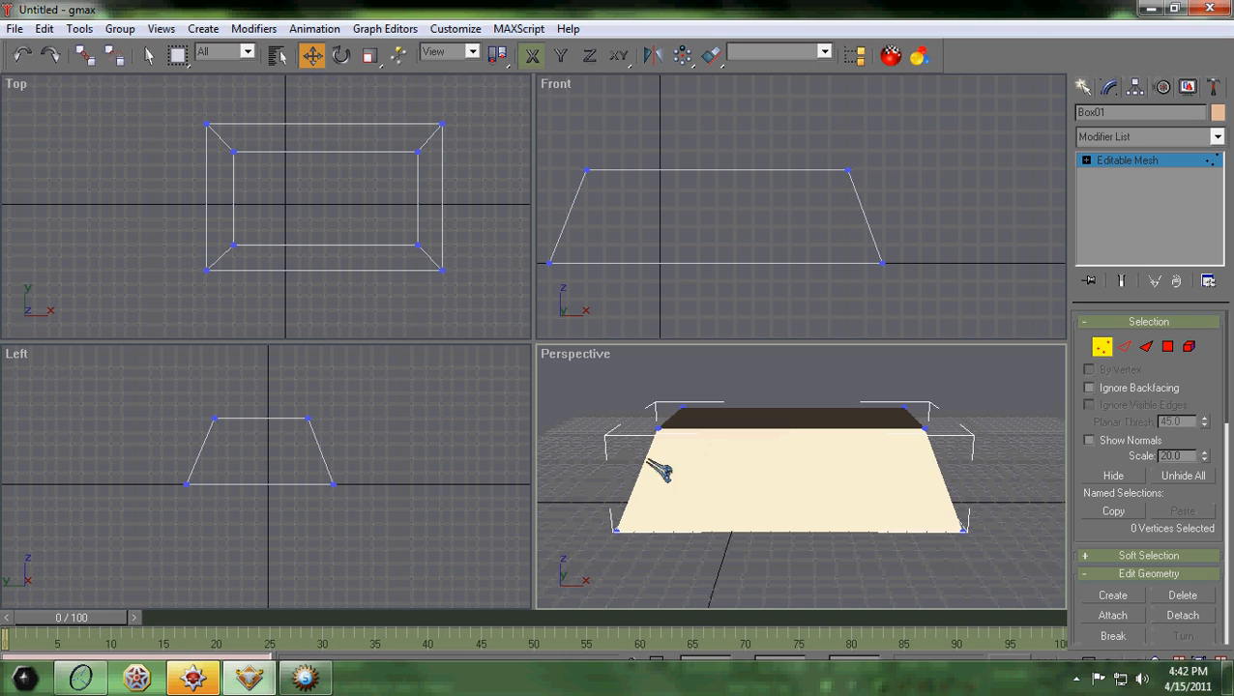
- Leave vertex editing and create a flat box over the tapered box's base outline in the Top viewport, about 111 × 179 × 5.5
click(1102, 347)
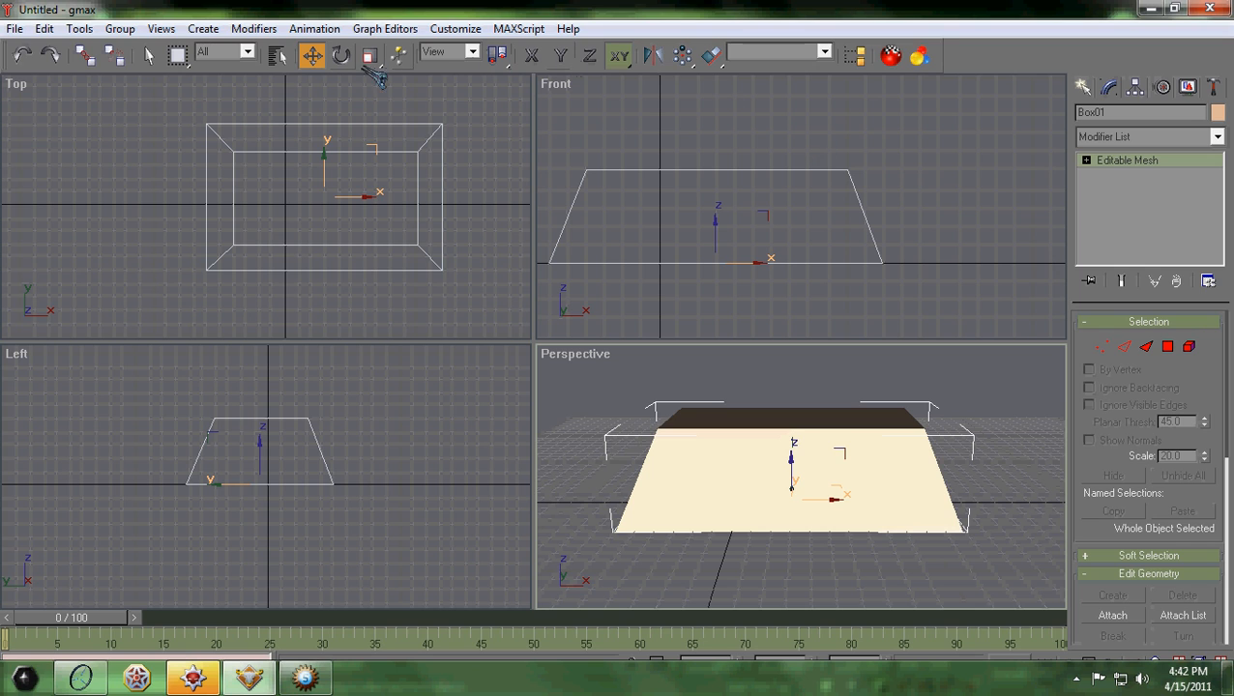
click(1082, 87)
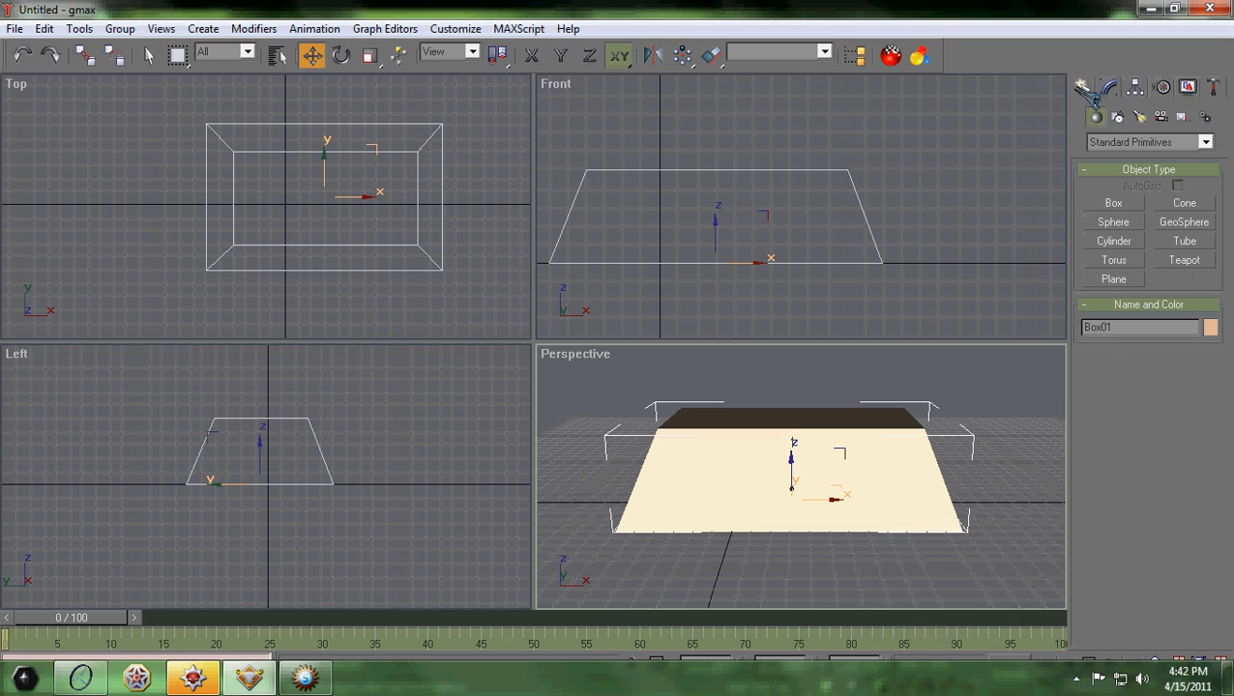
click(1112, 203)
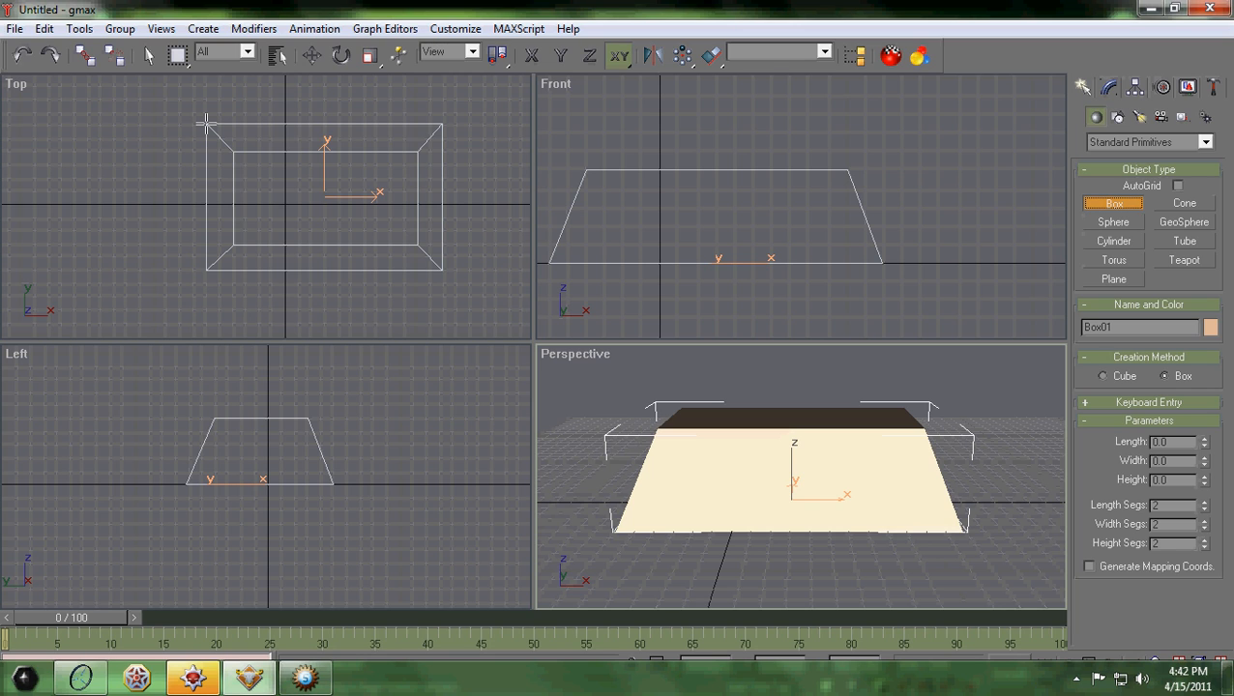
click(205, 121)
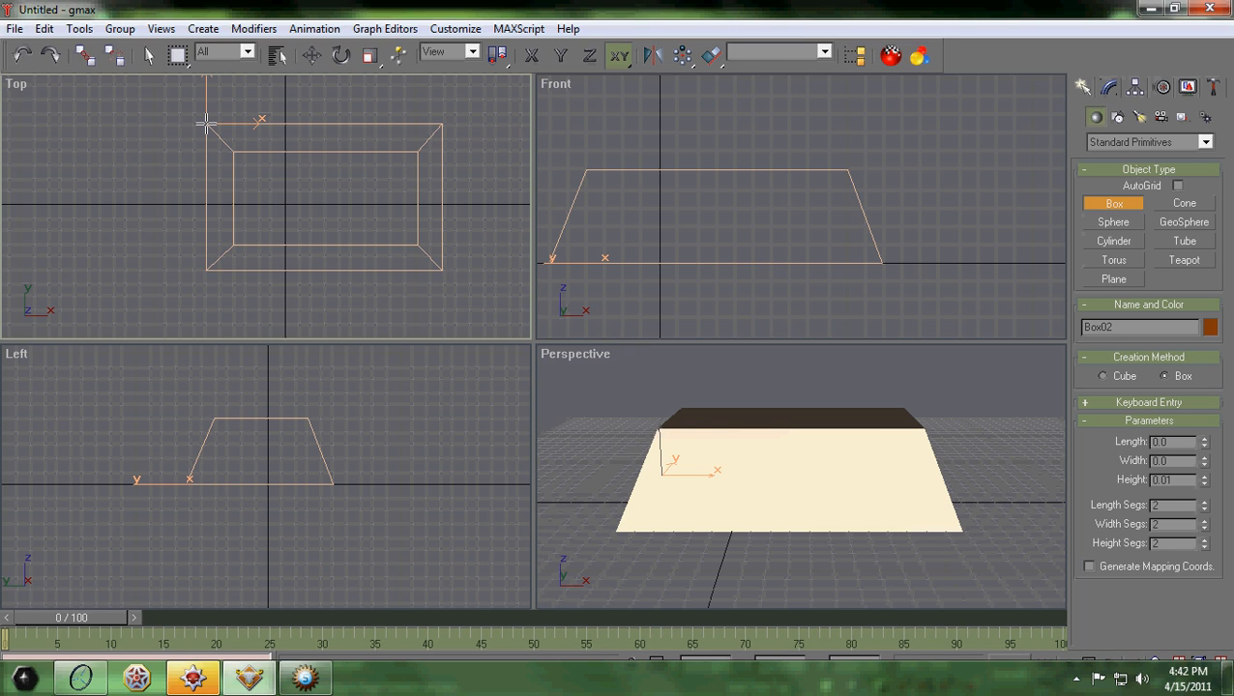
drag(205, 121, 441, 271)
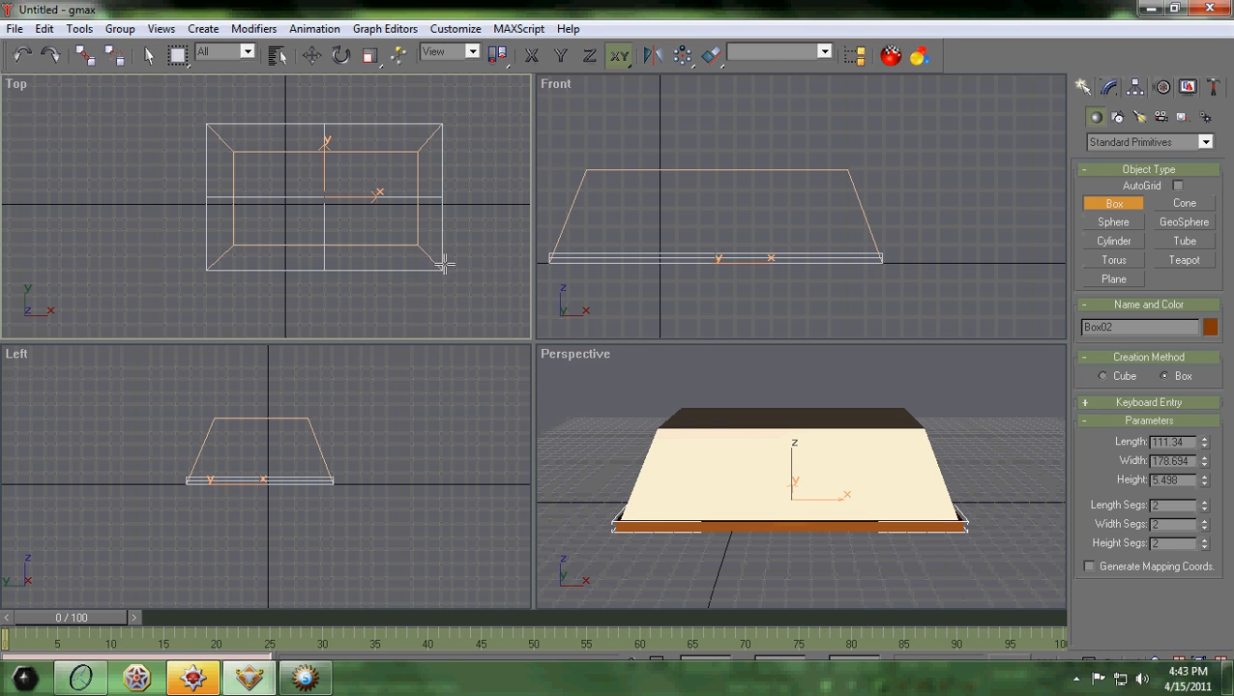
click(442, 263)
- Move the flat box up vertically in the Front viewport so that it covers the top of the tapered box
click(311, 55)
click(766, 257)
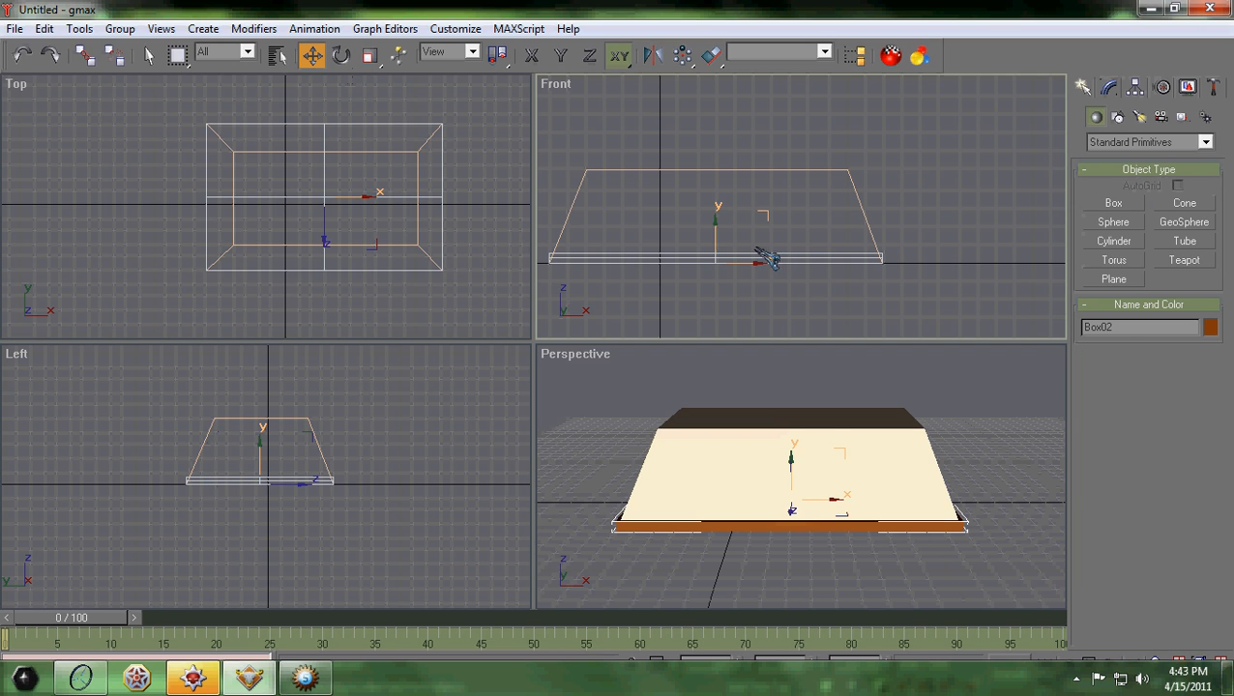
middle_drag(765, 257, 807, 286)
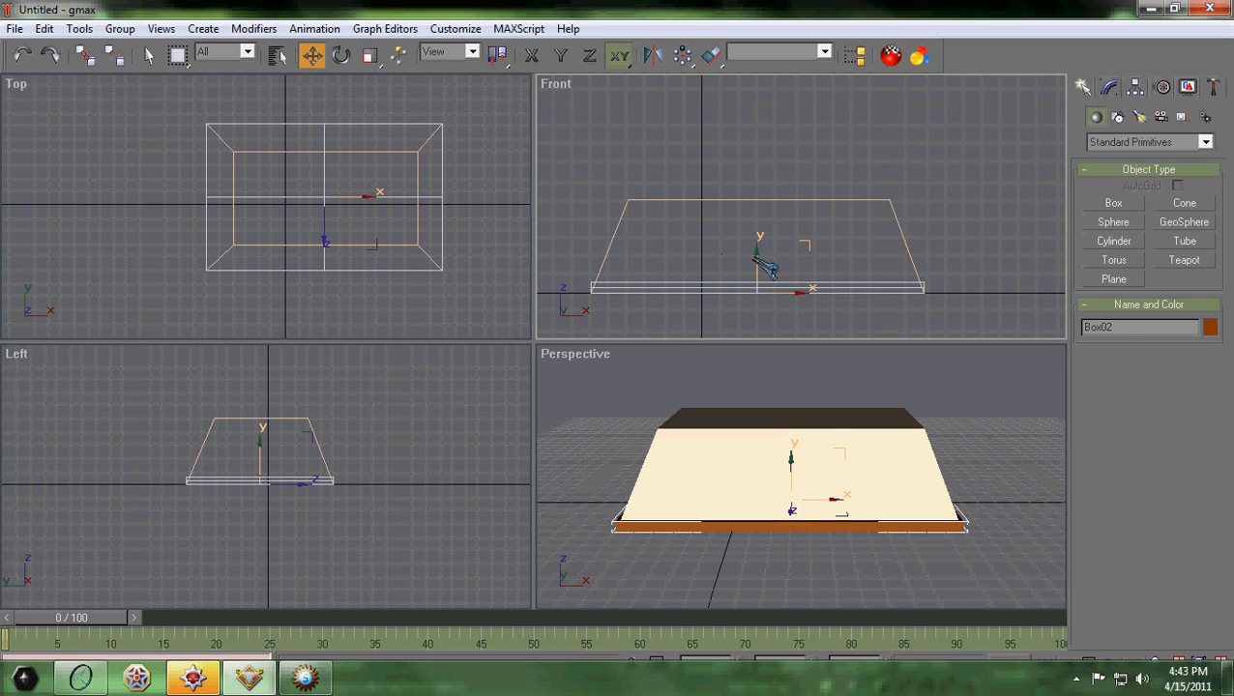
drag(758, 252, 751, 171)
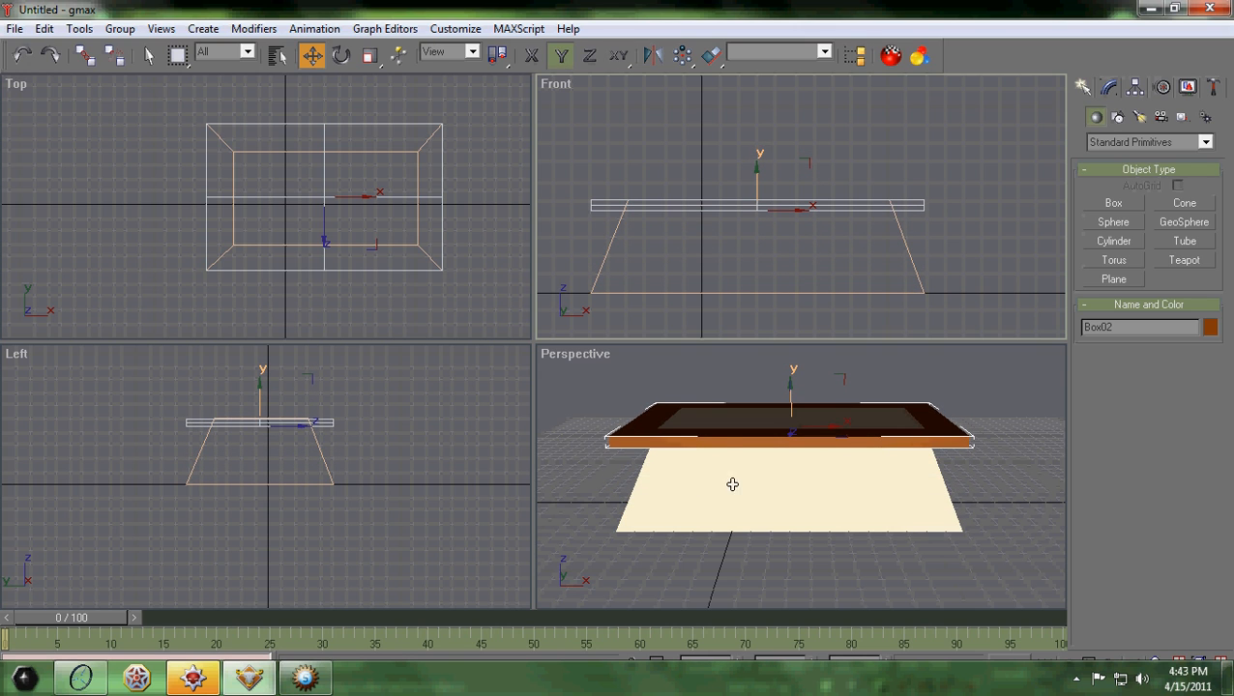
mouse_move(731, 426)
middle_down()
mouse_move(730, 490)
mouse_move(881, 455)
mouse_move(804, 454)
mouse_move(715, 364)
mouse_move(717, 416)
middle_up()
scroll(730, 490, up, 2)
scroll(716, 364, down, 2)
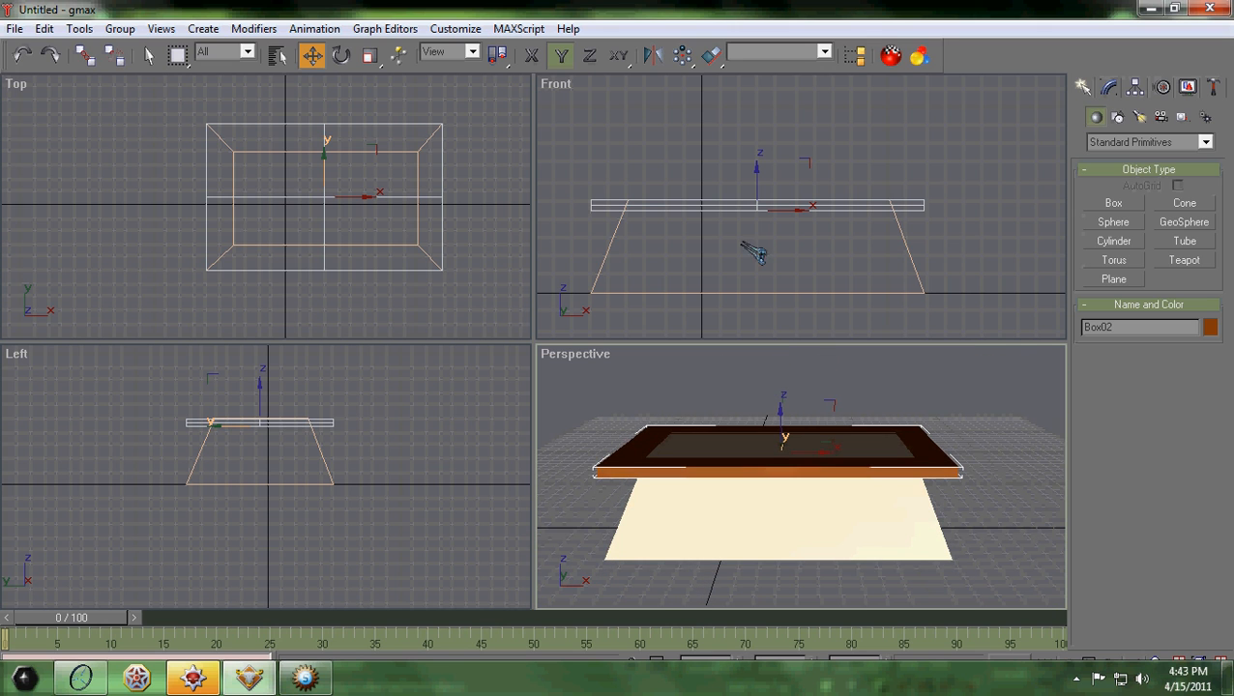
drag(756, 172, 756, 168)
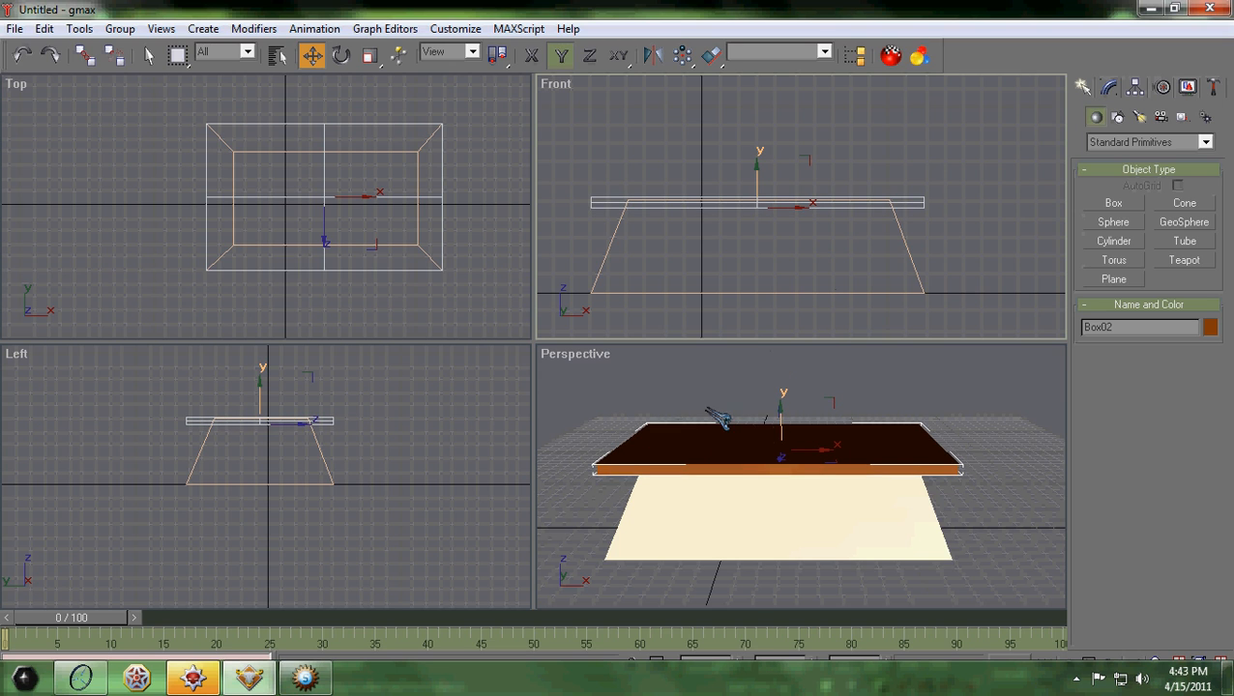
- Convert the flat box to an editable mesh and enter vertex editing on it
middle_drag(646, 267, 618, 290)
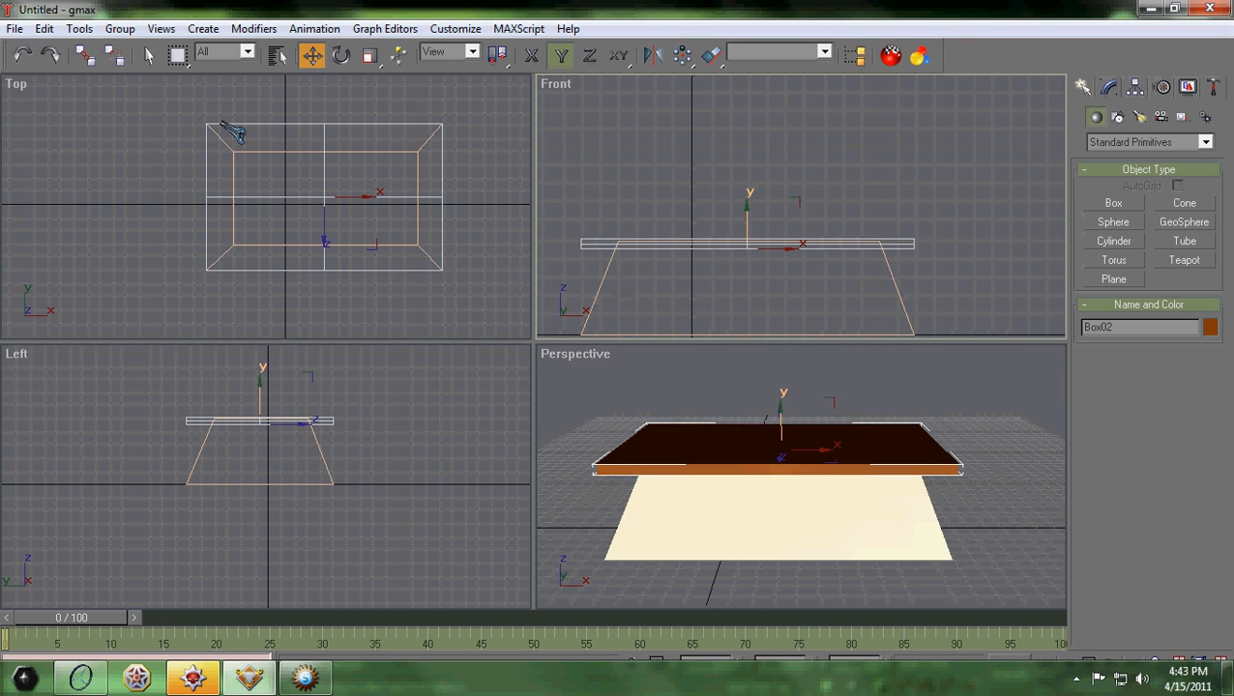
right_click(426, 272)
right_click(440, 268)
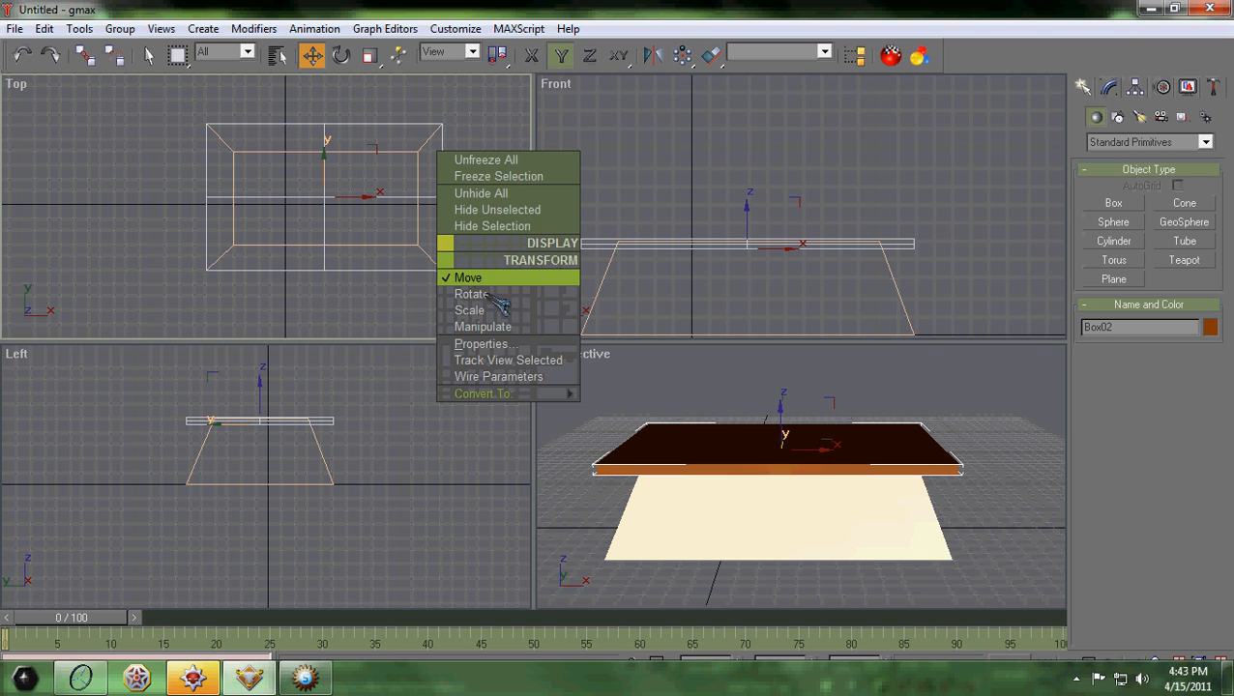
mouse_move(570, 394)
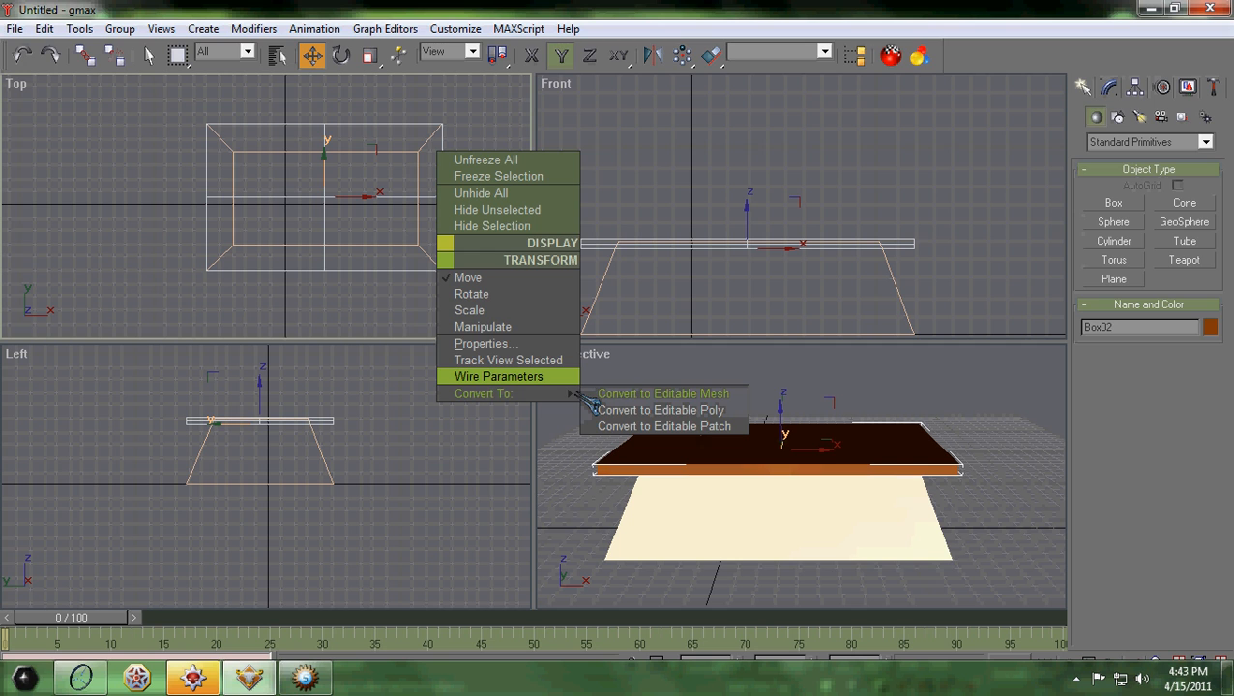
click(619, 393)
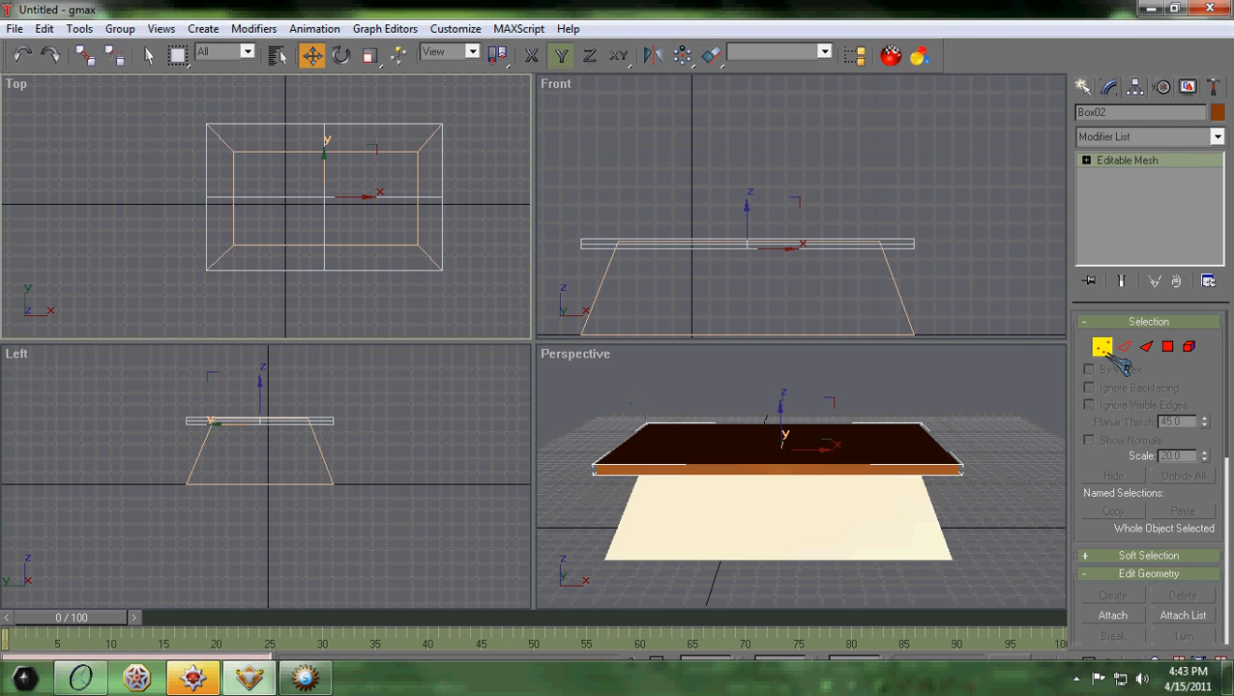
click(1103, 348)
- Try raising the slab's three upper-left vertices along Y in the Front viewport, undo the move and clear the selection
middle_drag(623, 244, 721, 240)
scroll(721, 239, up, 2)
drag(621, 206, 658, 237)
drag(639, 193, 637, 170)
key(ctrl+z)
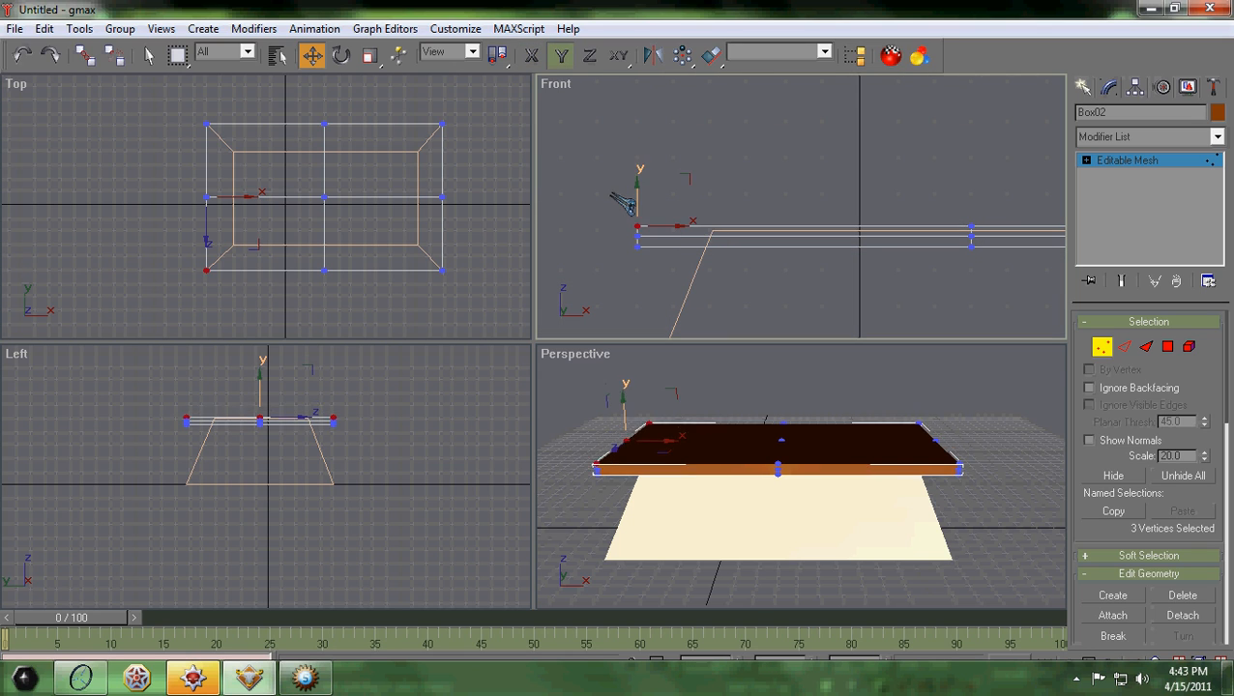
click(621, 203)
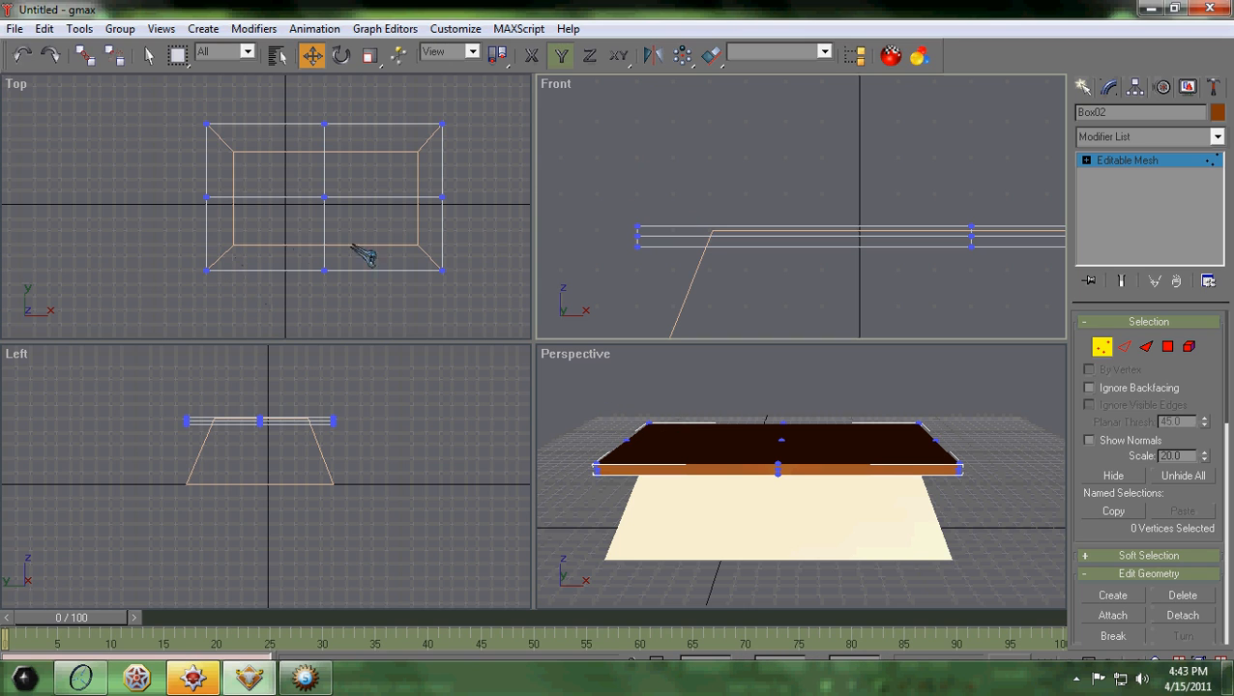
- Try raising only the middle upper vertex of the slab's left edge in the Front viewport, undo it and deselect
click(637, 225)
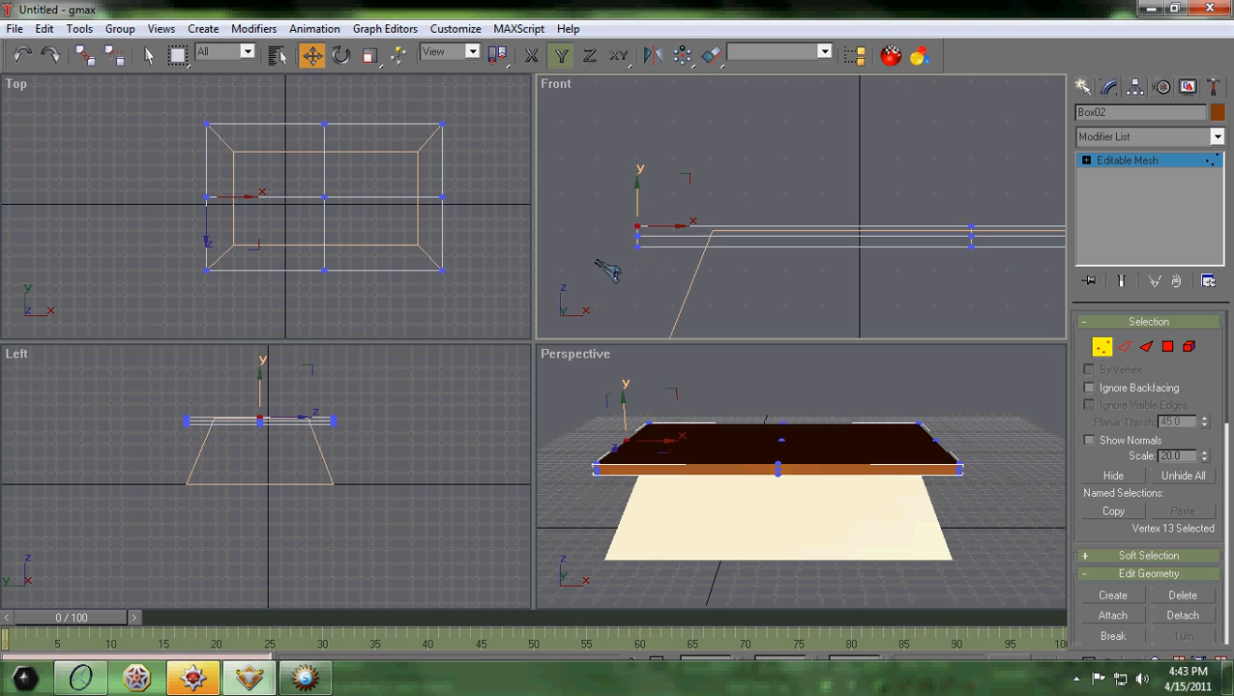
middle_drag(591, 253, 603, 281)
drag(647, 226, 663, 171)
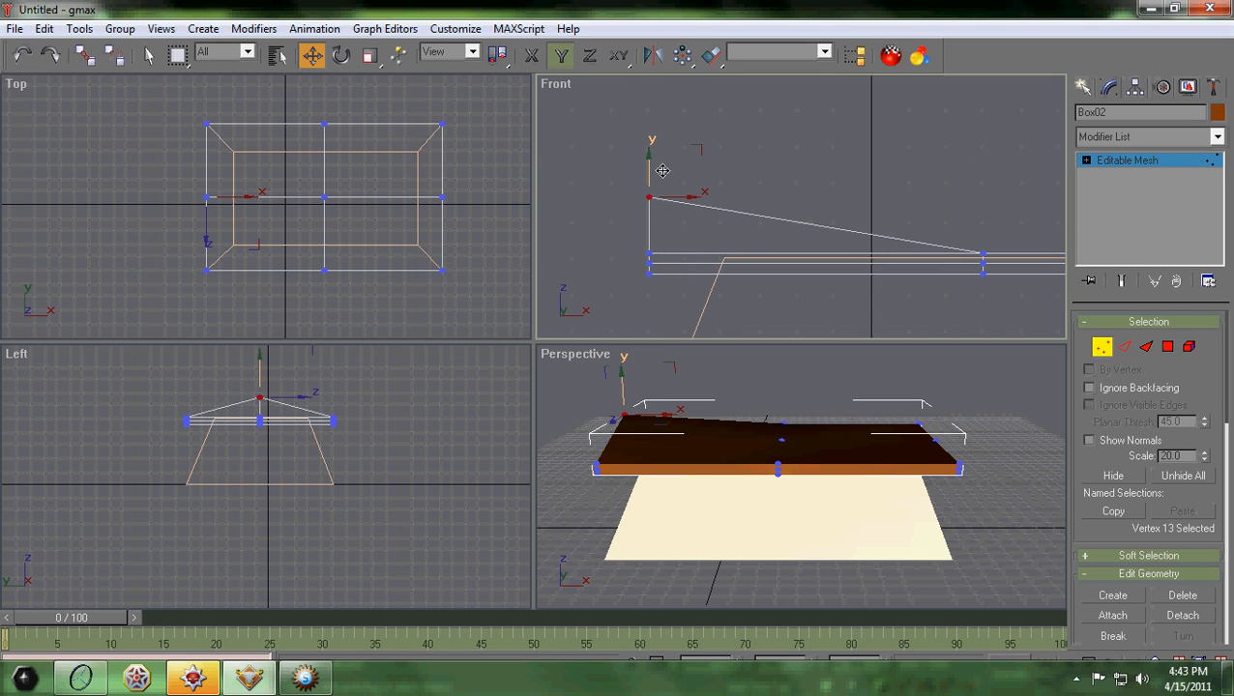
key(ctrl+z)
click(808, 202)
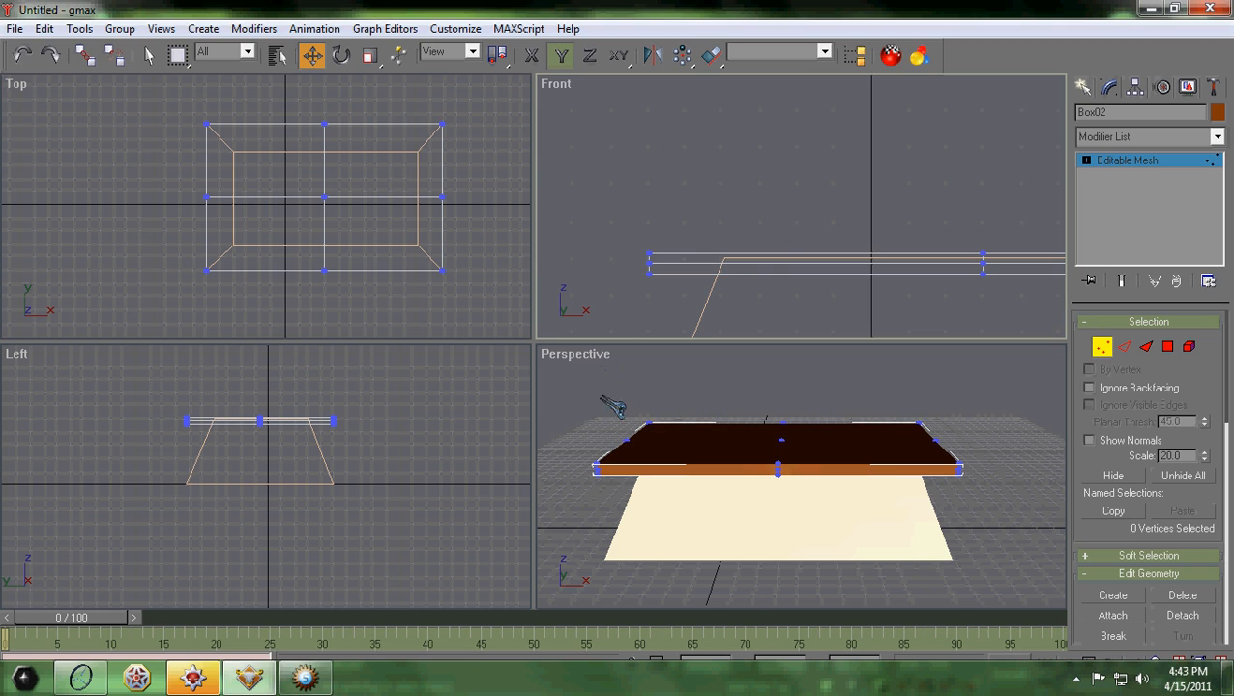
- Raise the slab's front-left and front-right upper corner vertices along Z in the Perspective viewport
click(596, 468)
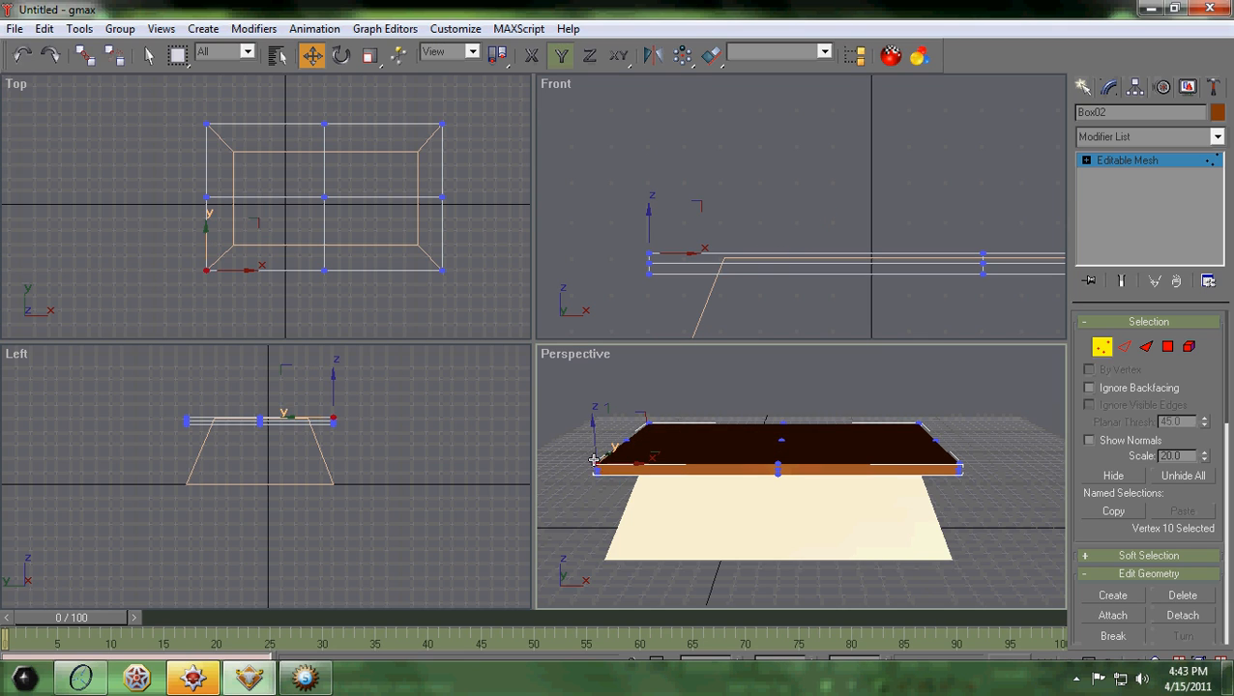
drag(594, 426, 597, 397)
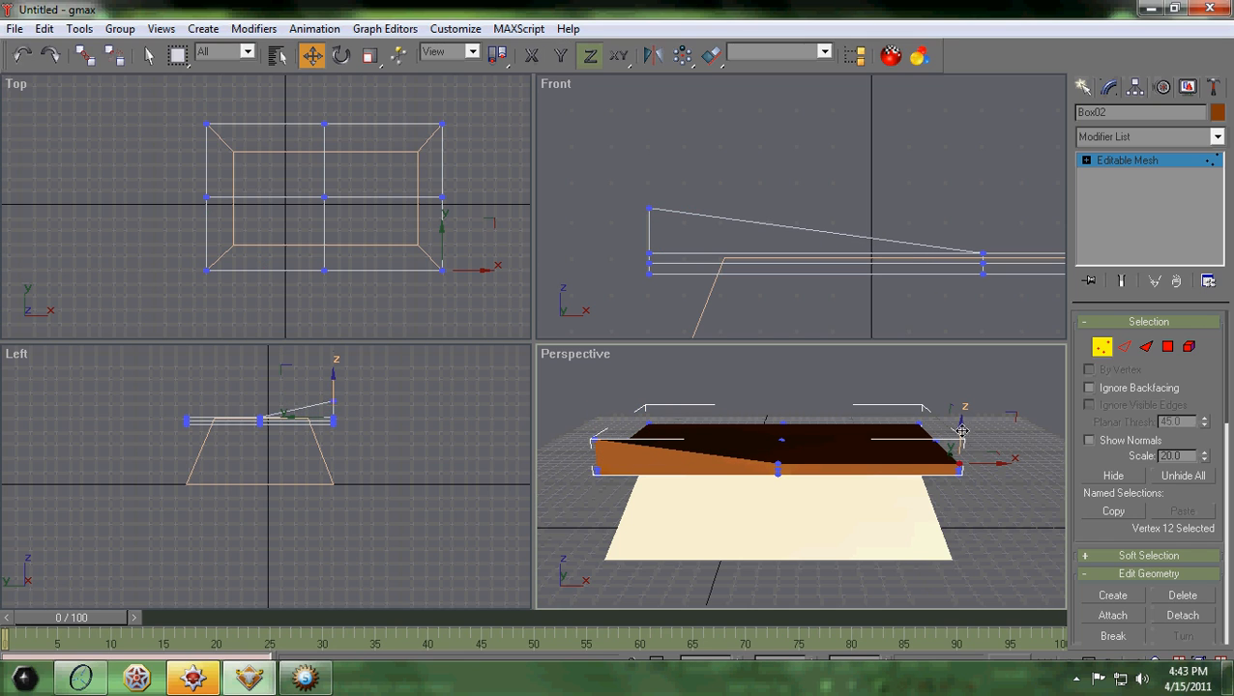
drag(961, 430, 964, 412)
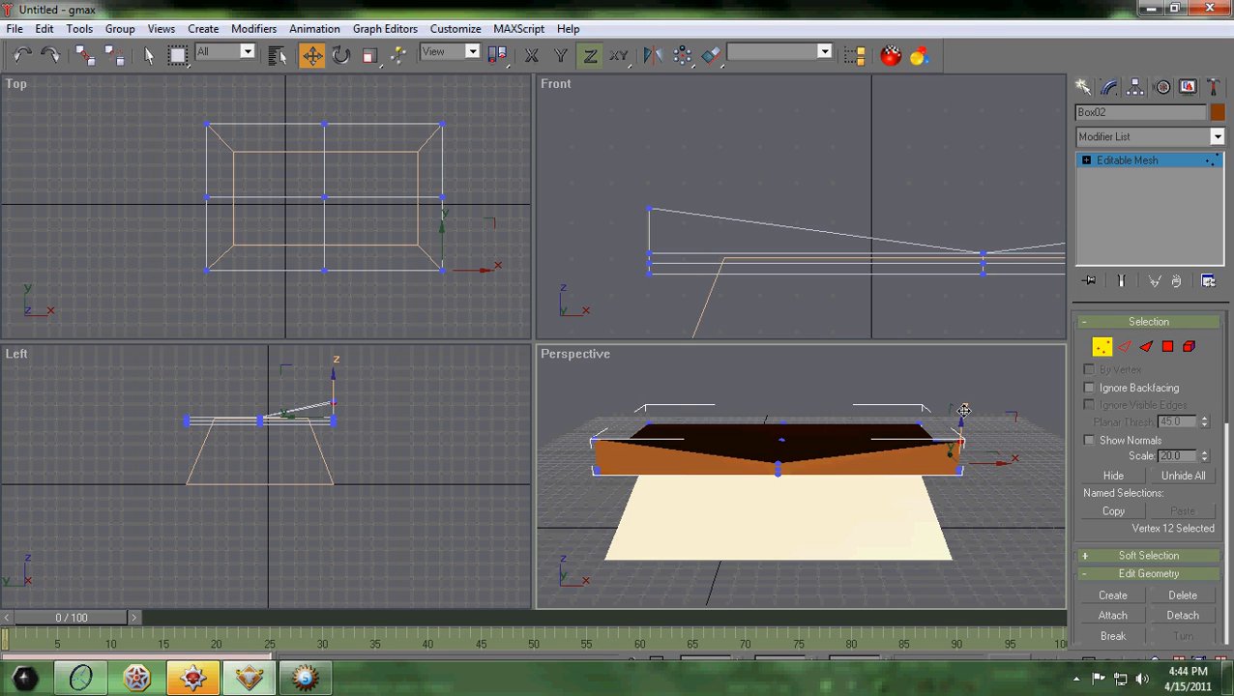
- Nudge the front-right corner vertex up along Y in the Front viewport to level it with the front-left corner, and deselect
middle_drag(969, 187, 784, 189)
scroll(812, 242, down, 3)
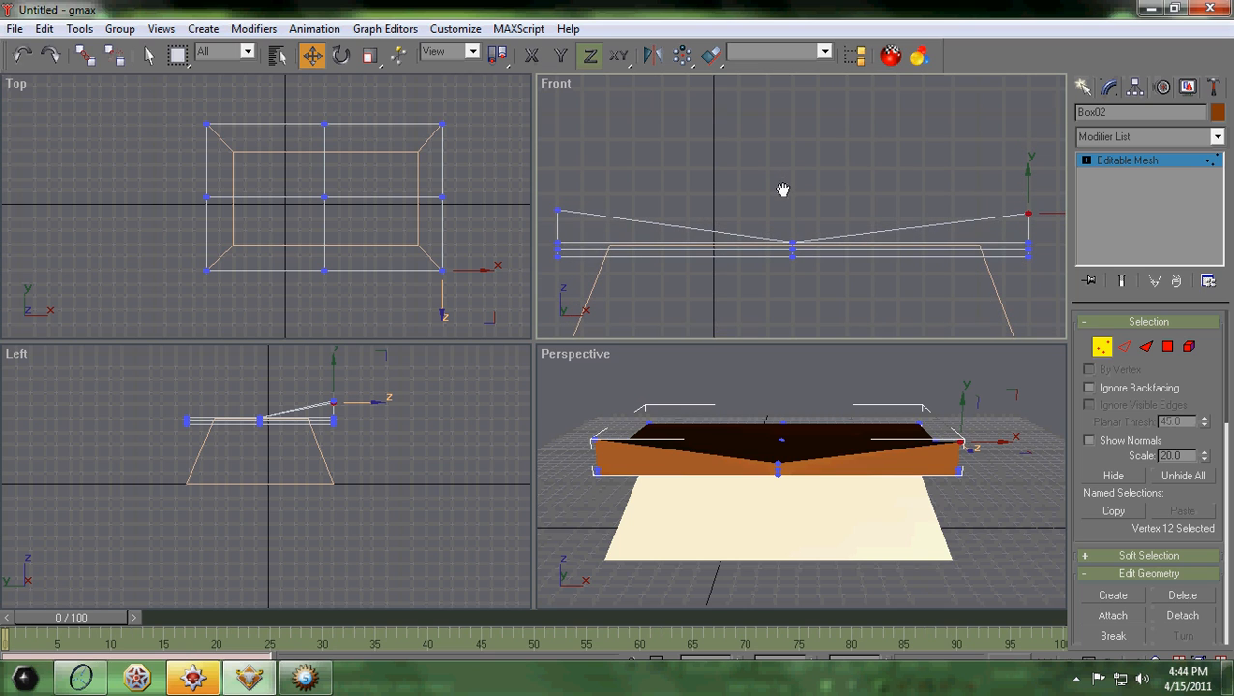
click(1027, 170)
drag(1028, 171, 1029, 165)
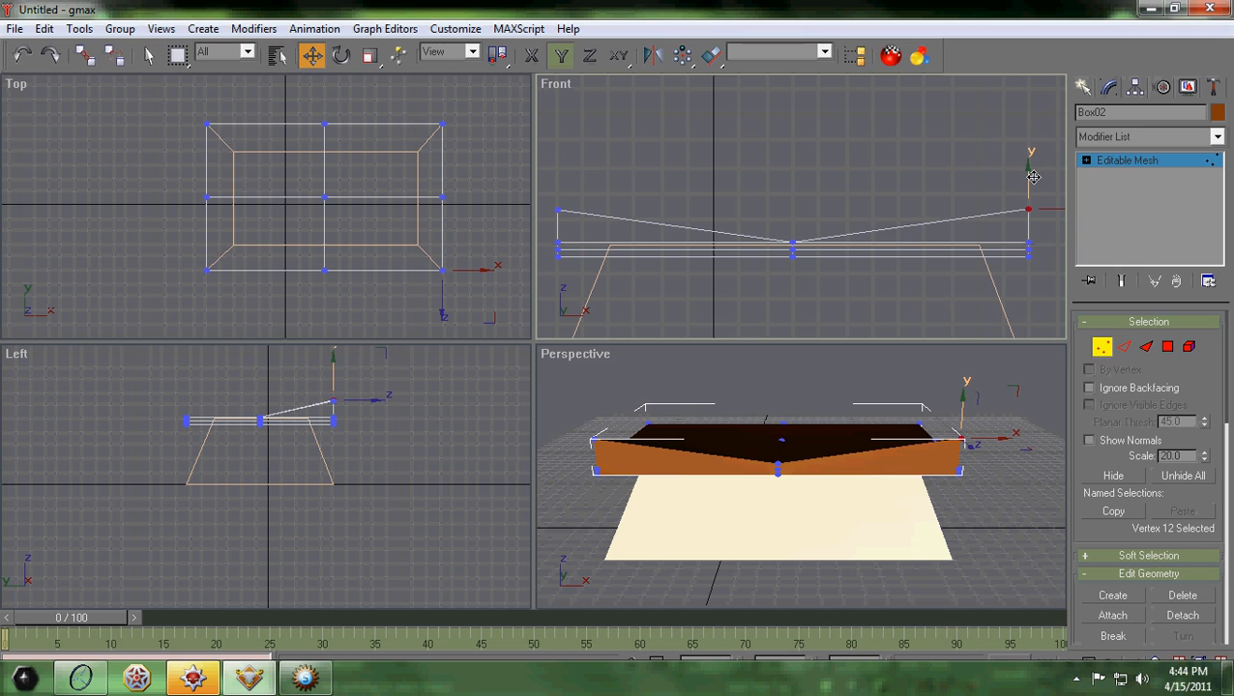
click(911, 164)
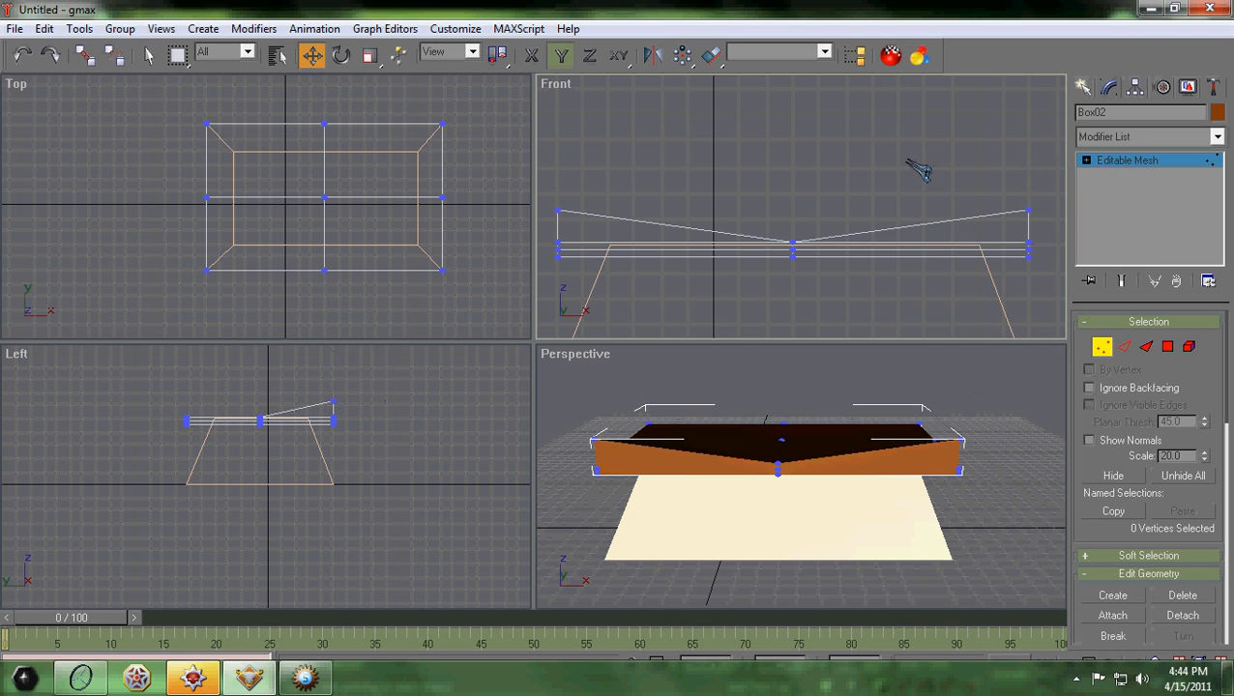
- Raise the slab's back-left and back-right upper corner vertices along Z in the Perspective viewport to match the front corners, and leave vertex editing
click(647, 421)
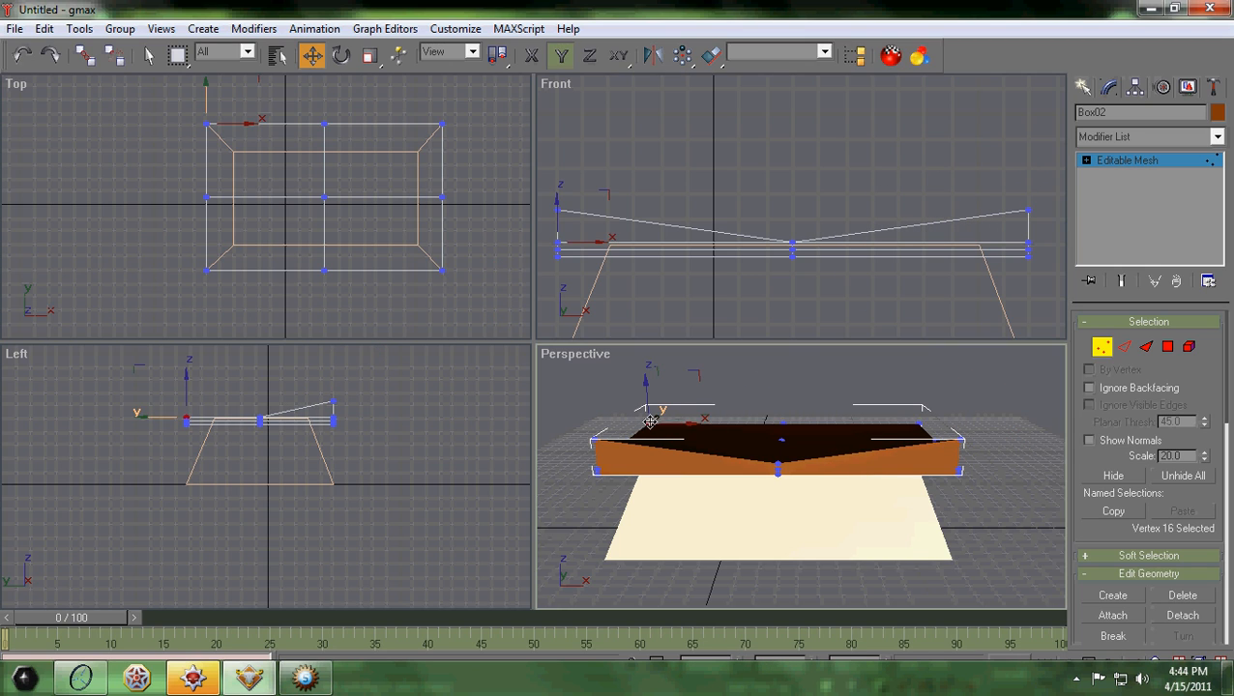
drag(647, 380, 655, 362)
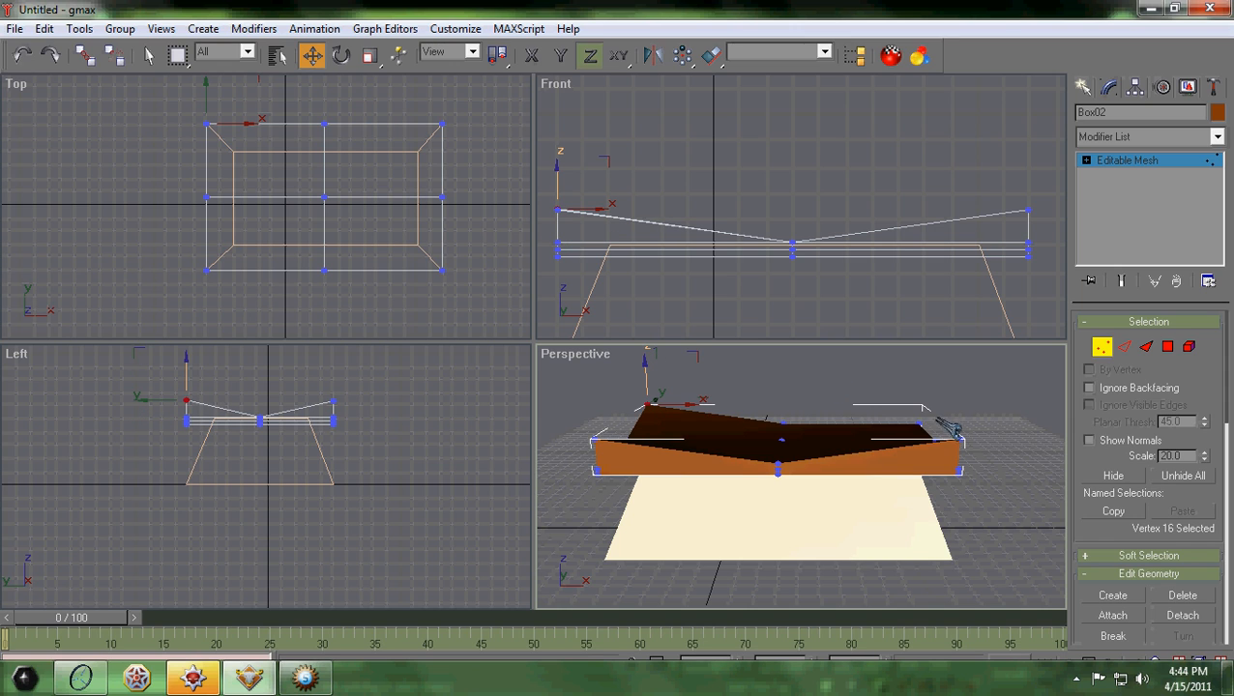
click(919, 411)
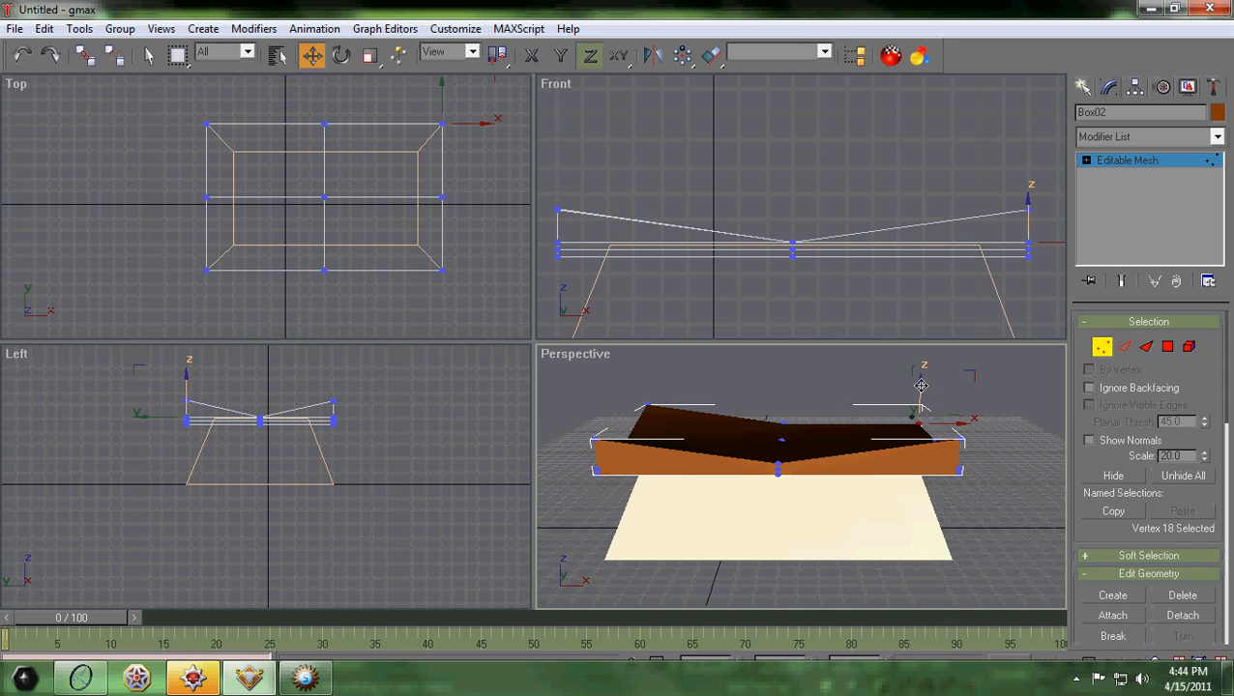
drag(921, 384, 924, 368)
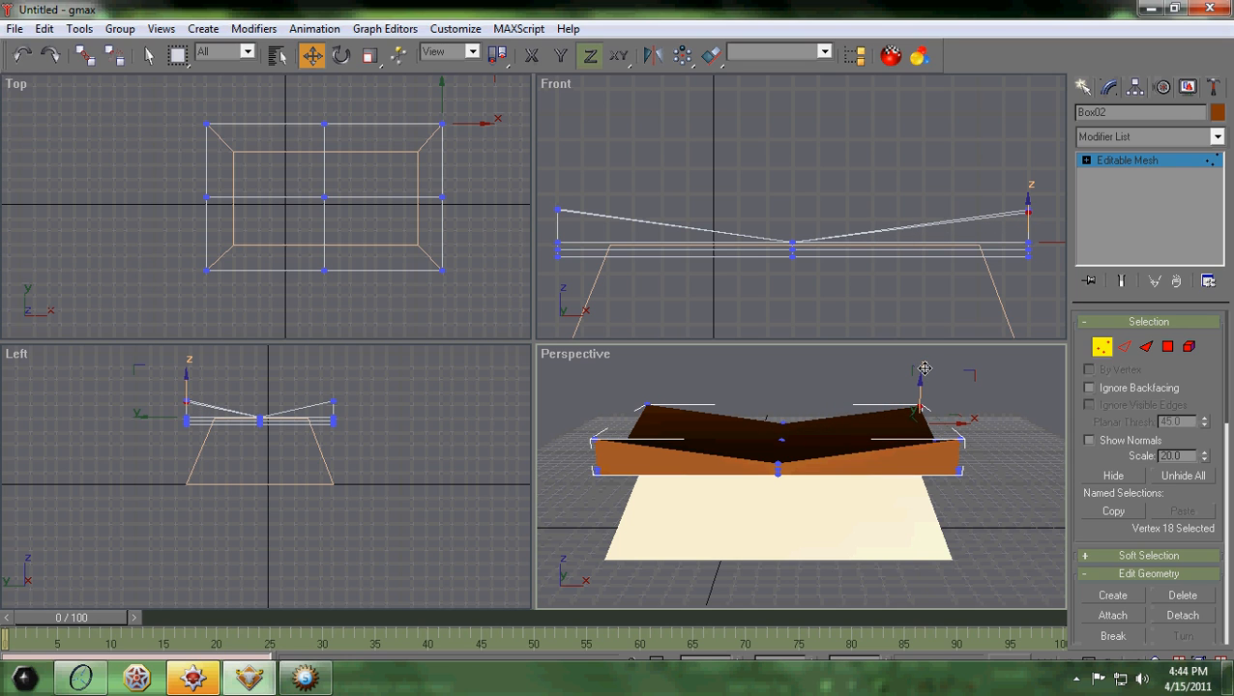
click(924, 369)
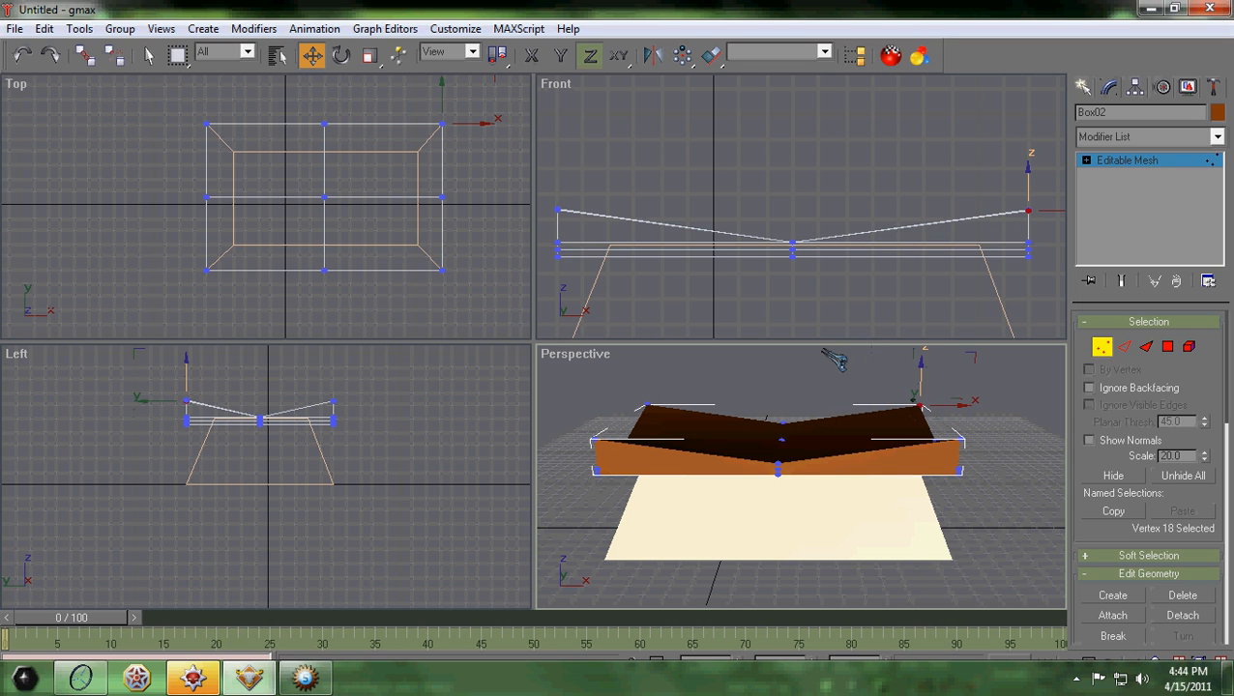
middle_drag(813, 372, 835, 306)
scroll(802, 424, up, 3)
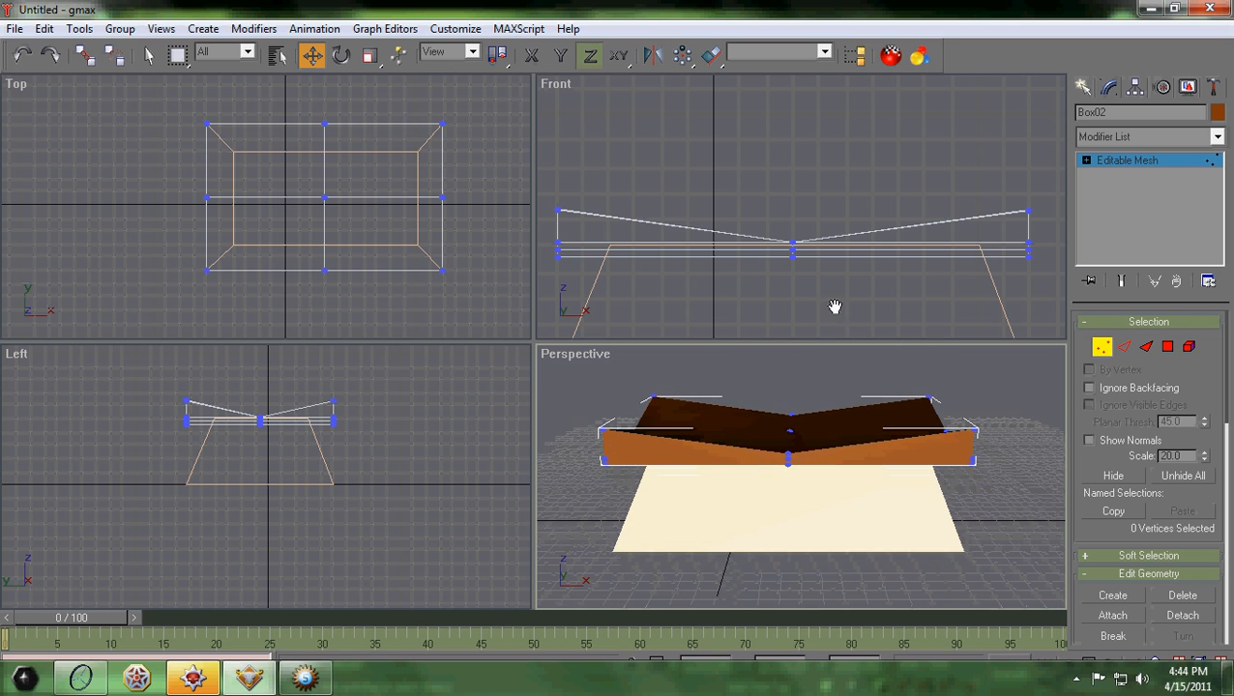
click(1103, 347)
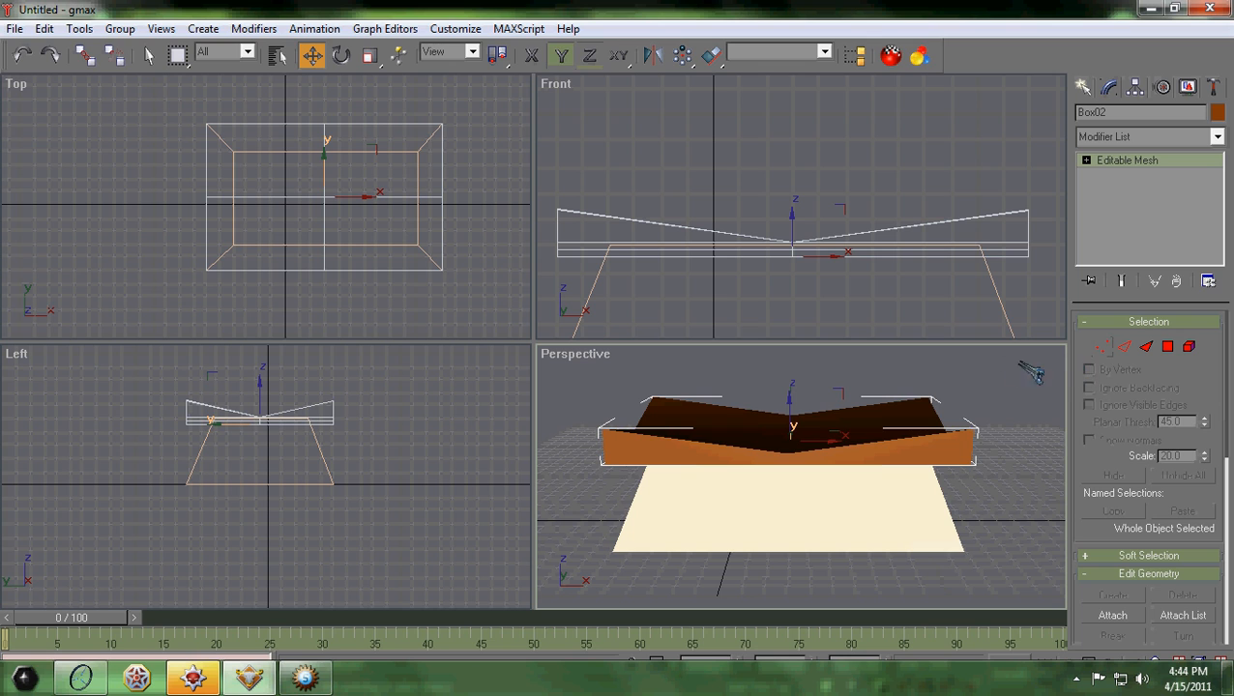
right_click(838, 433)
click(1038, 440)
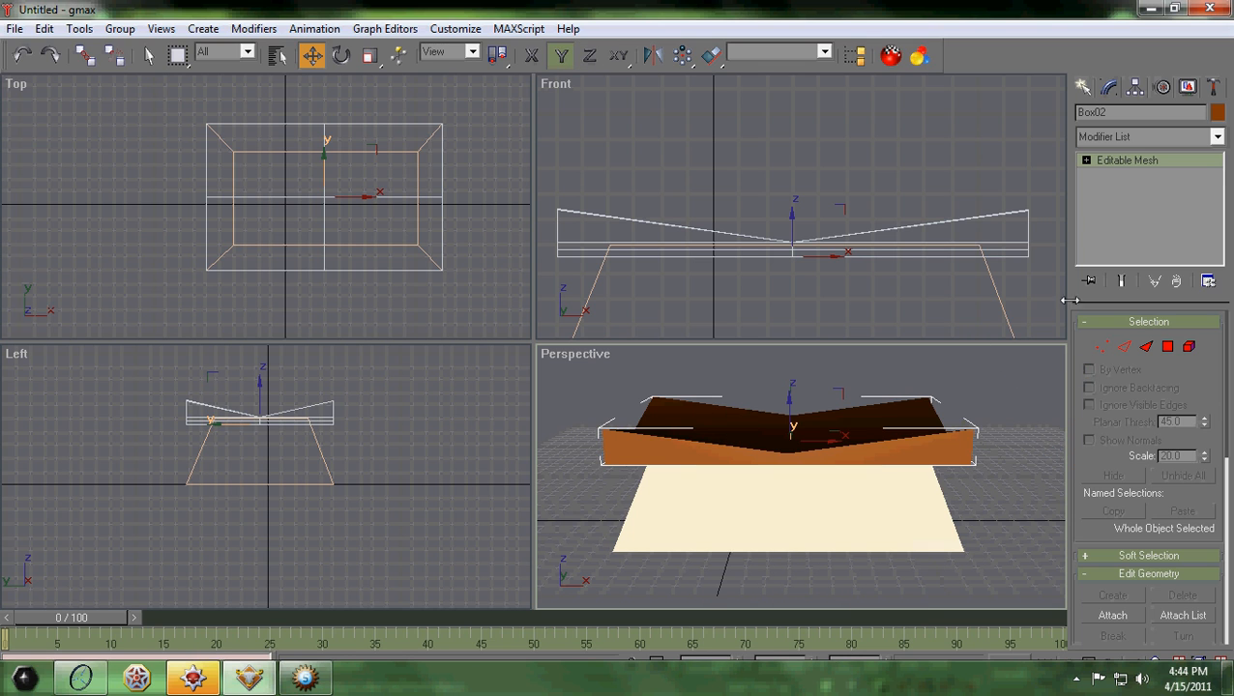
- Join the slab and the tapered base with a Boolean Union compound object, picking the base as operand B
click(1082, 89)
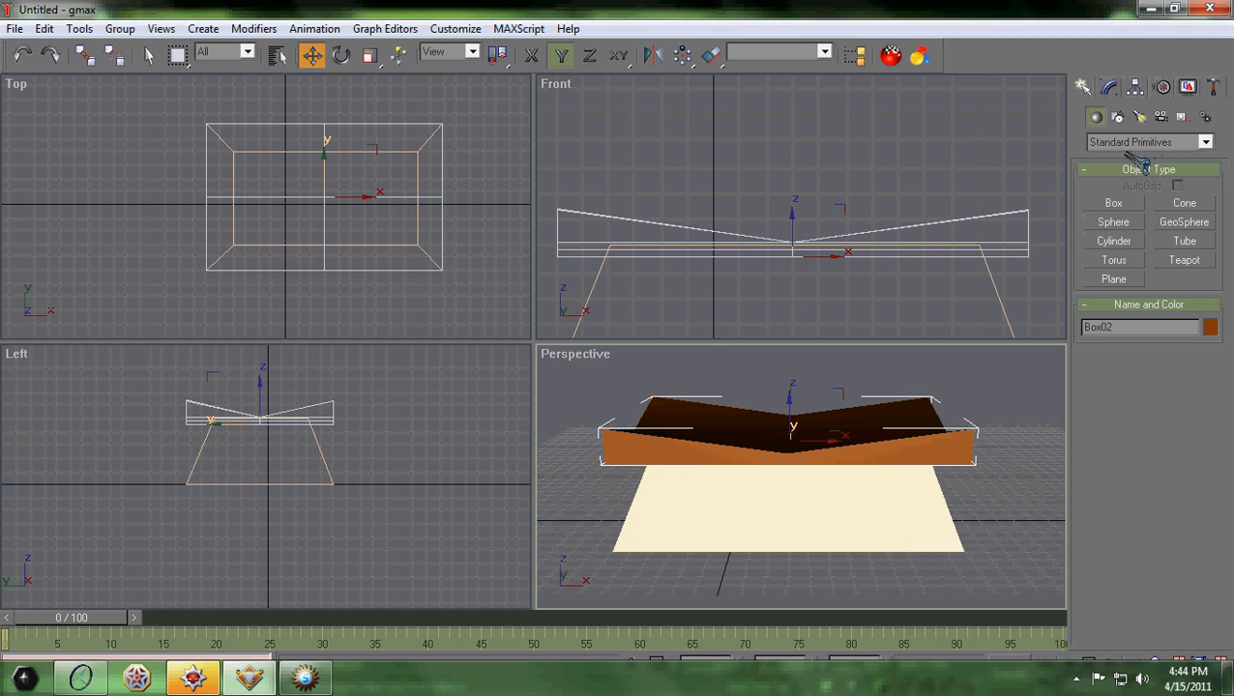
click(1204, 142)
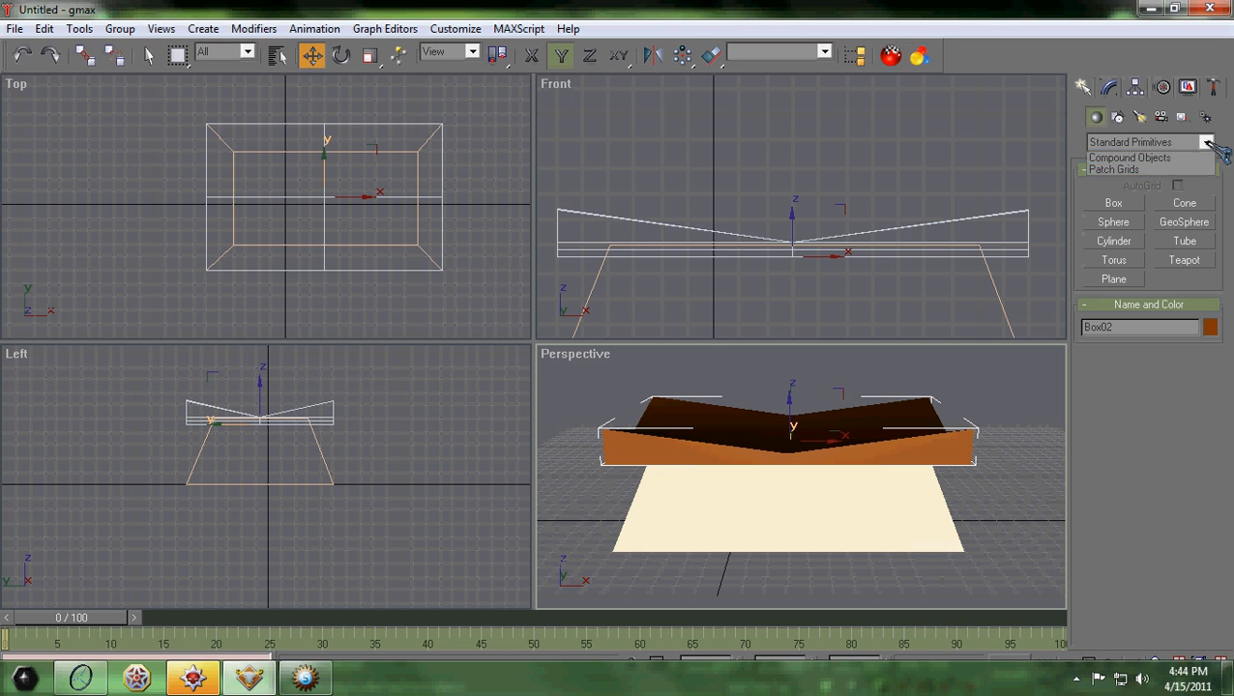
click(1185, 171)
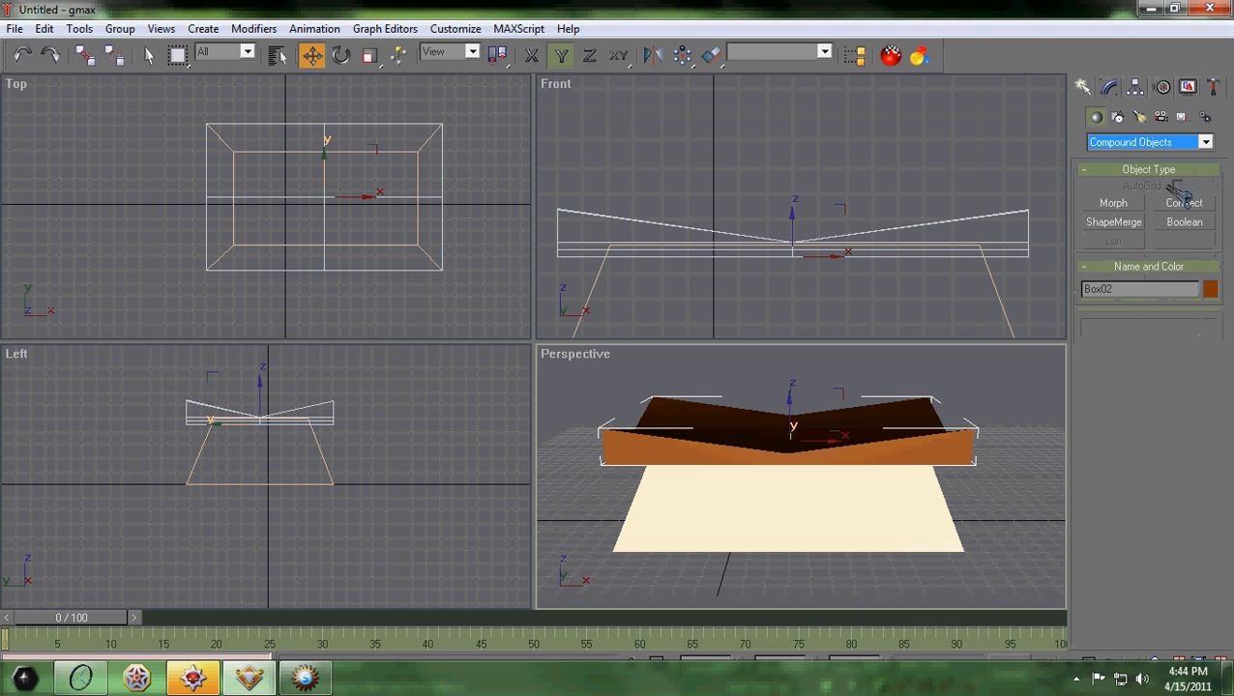
click(1182, 223)
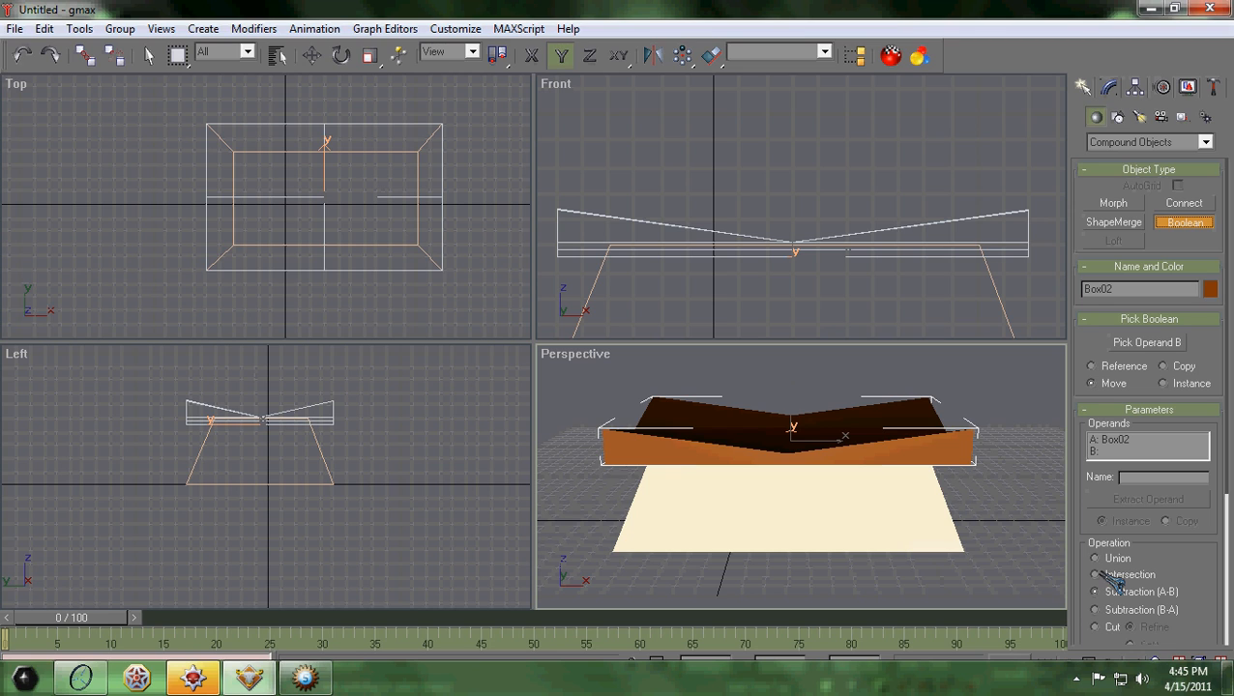
click(1096, 560)
click(1153, 346)
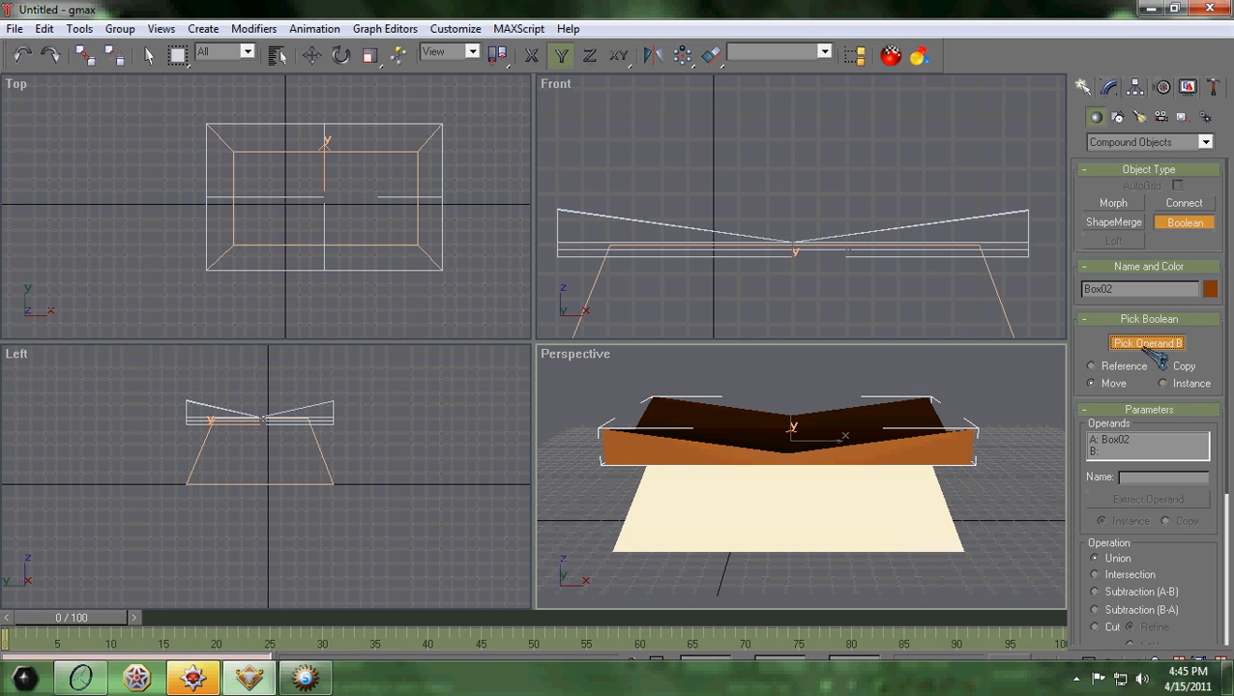
click(828, 517)
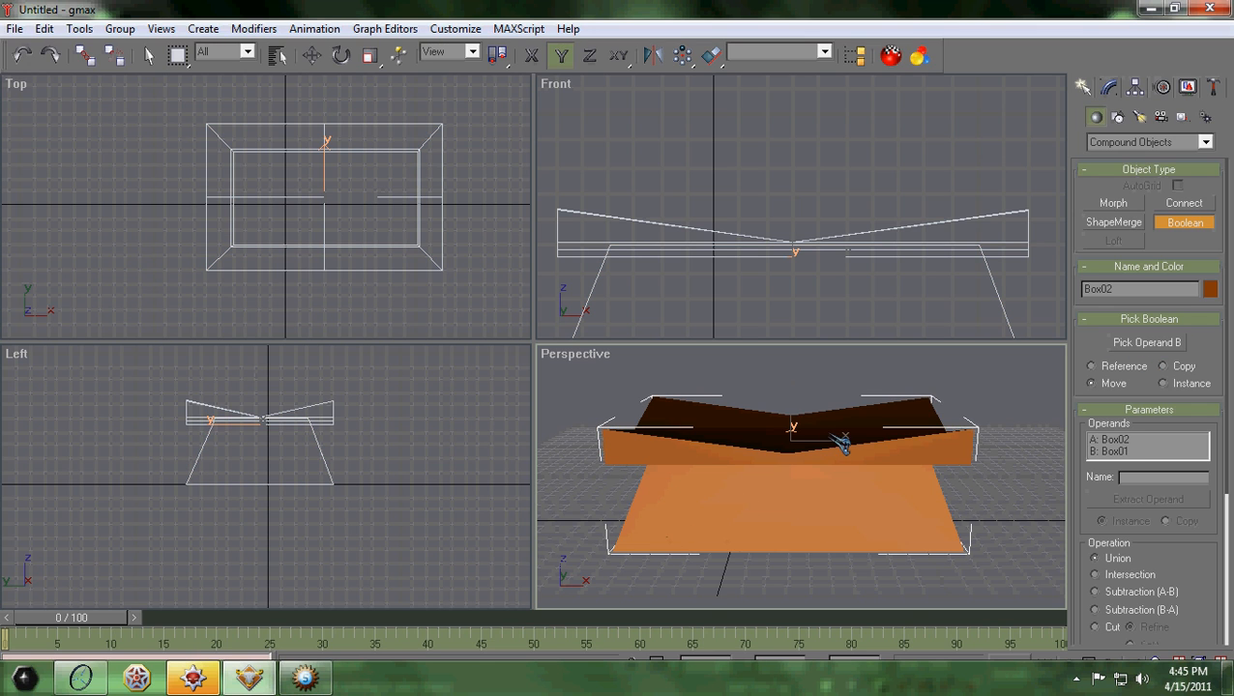
mouse_move(836, 445)
middle_down()
mouse_move(777, 358)
mouse_move(688, 431)
mouse_move(818, 465)
mouse_move(821, 432)
mouse_move(838, 443)
middle_up()
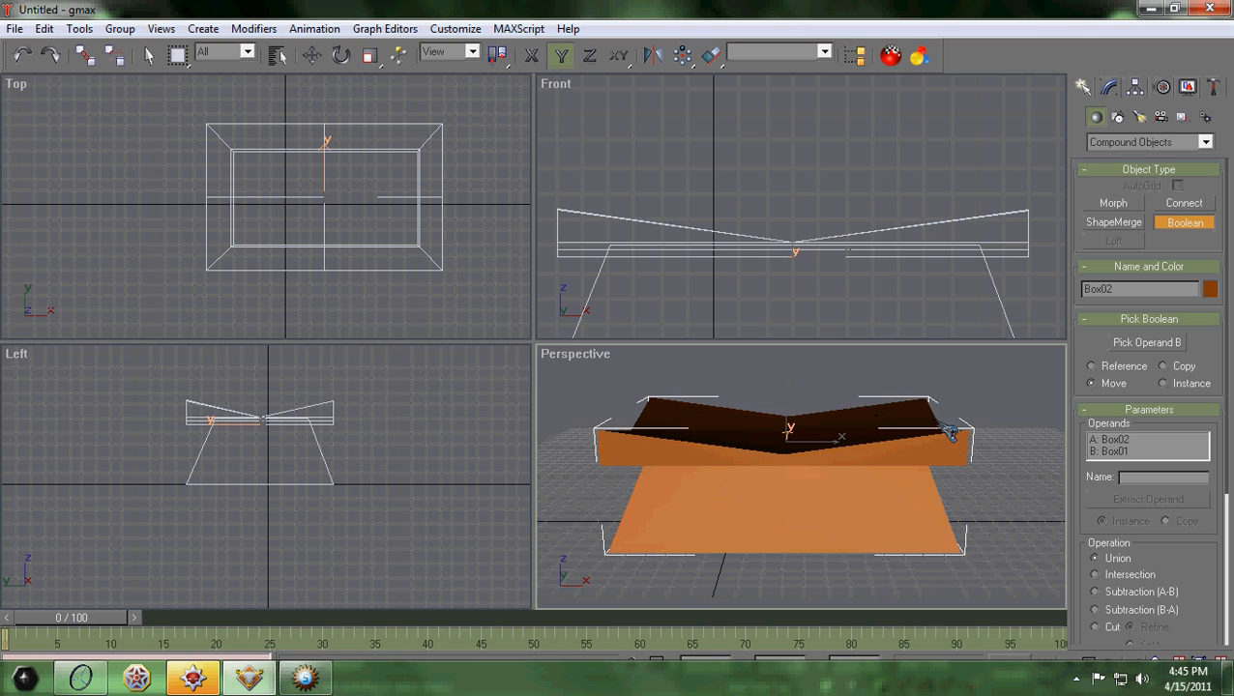
middle_drag(891, 509, 856, 511)
key(w)
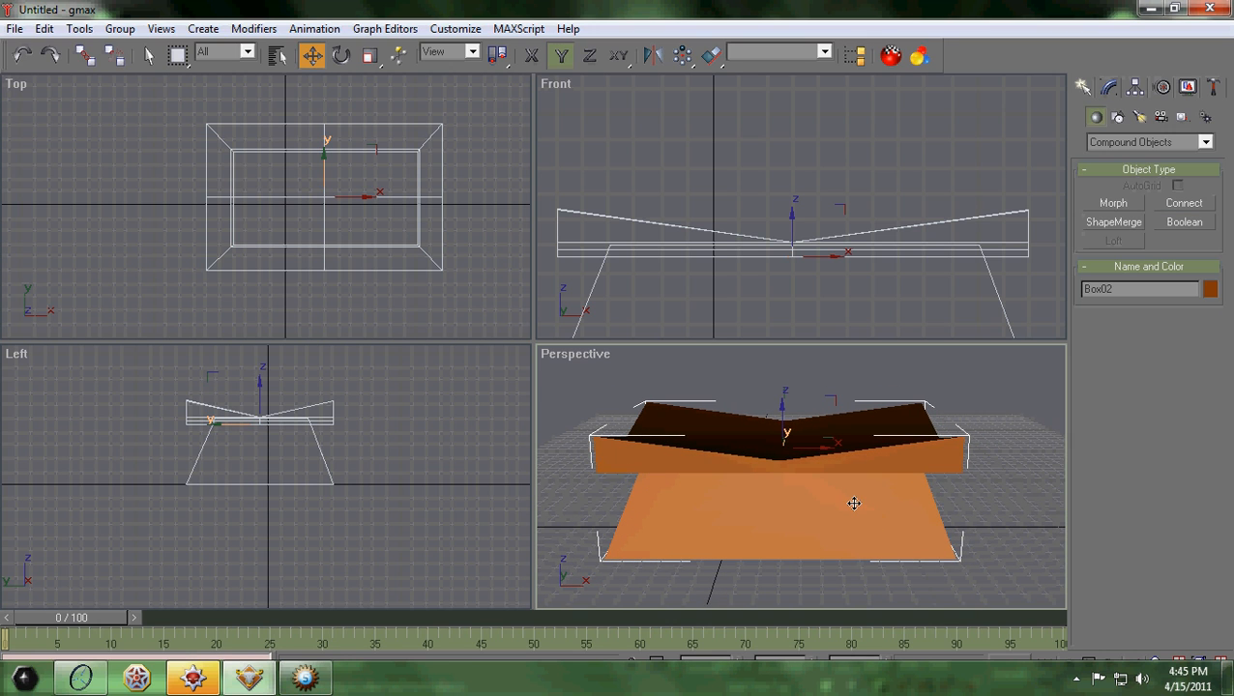
- Convert the merged Boolean object to an Editable Mesh
right_click(853, 503)
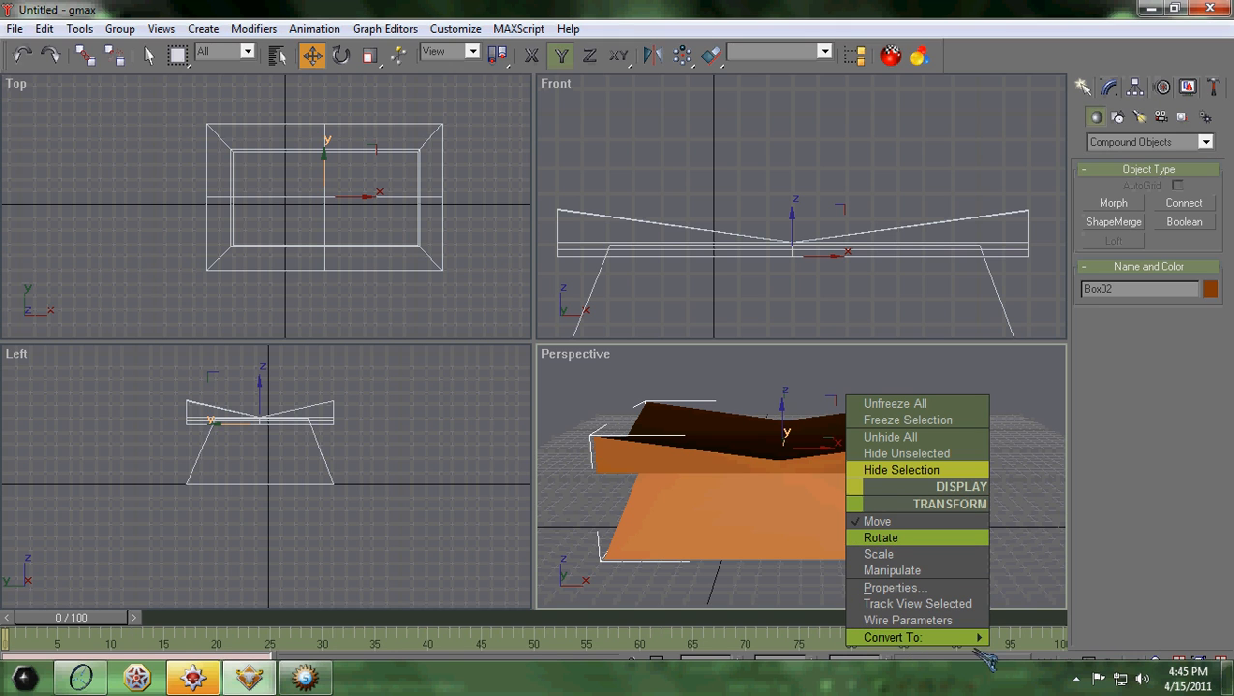
click(829, 251)
click(859, 250)
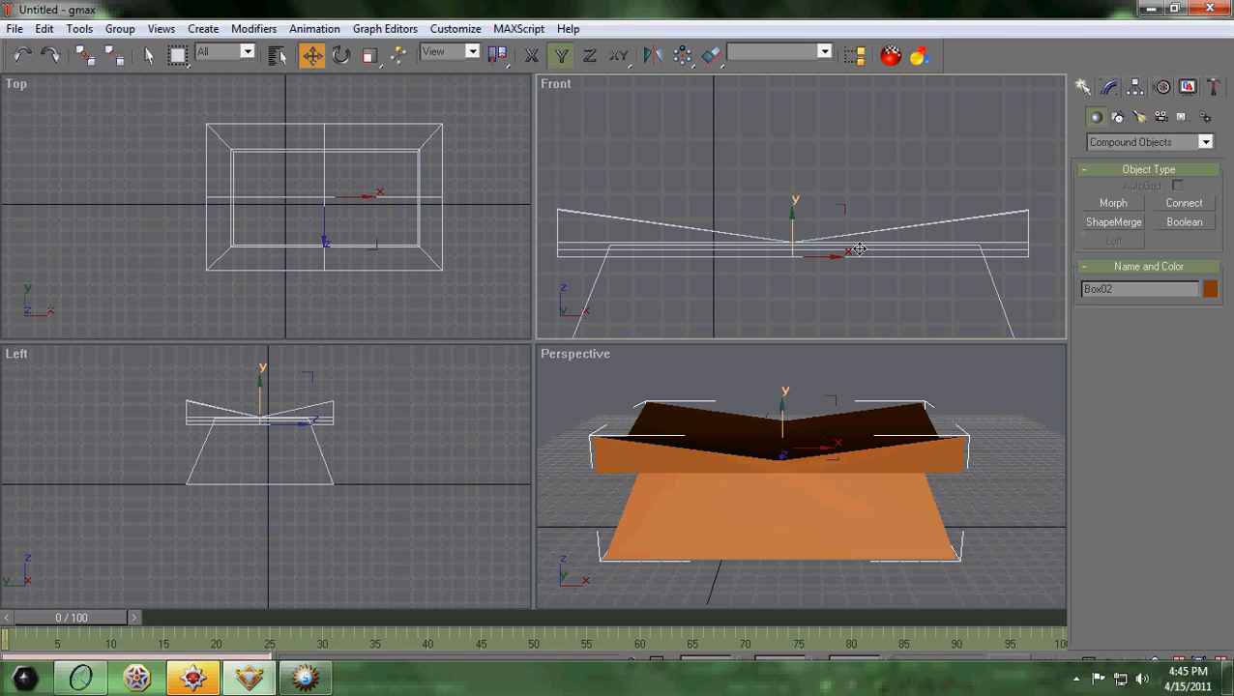
right_click(893, 278)
mouse_move(952, 391)
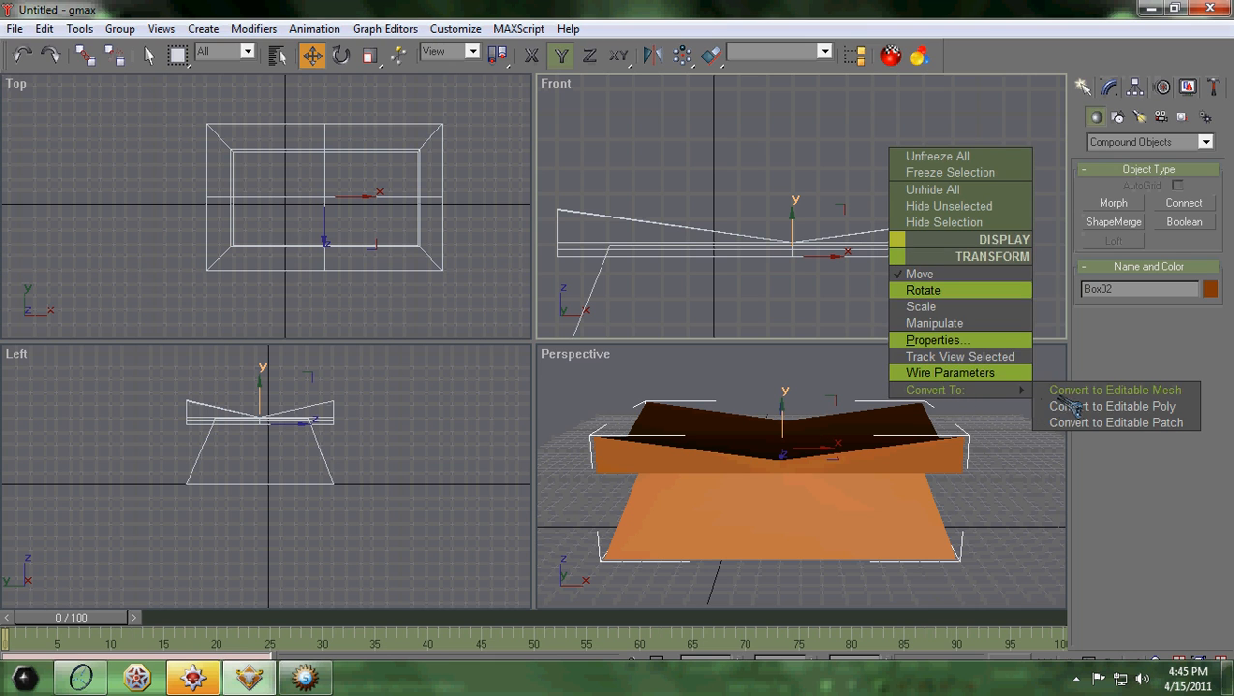
click(1067, 392)
- Examine the merged mesh's vertices in the Front viewport, clearing the vertex selection, and return to whole-object level
click(1106, 347)
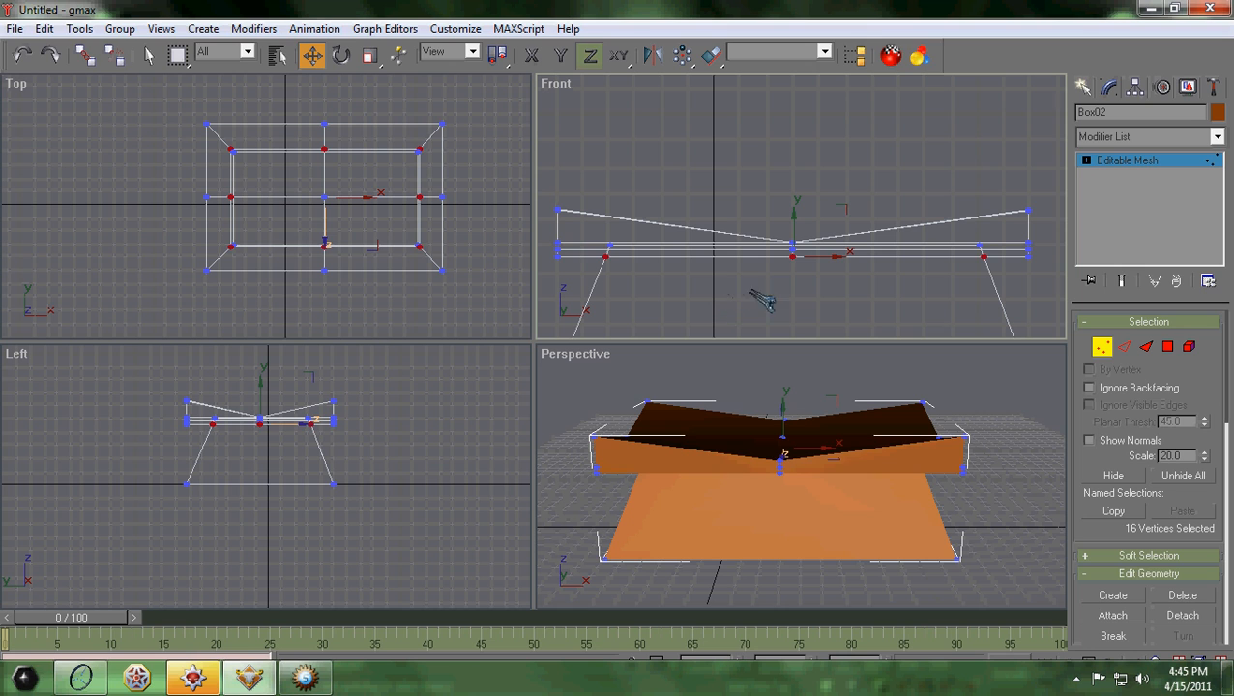
click(711, 231)
middle_drag(742, 307, 725, 239)
scroll(725, 240, down, 4)
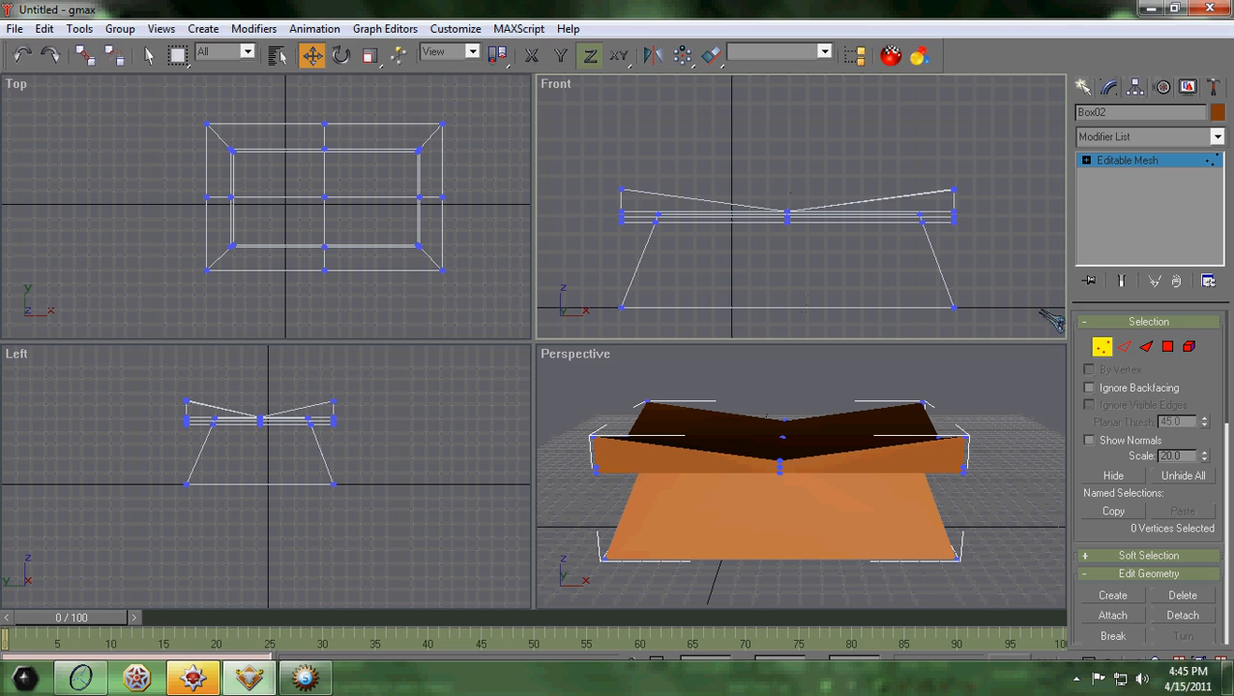
click(1102, 347)
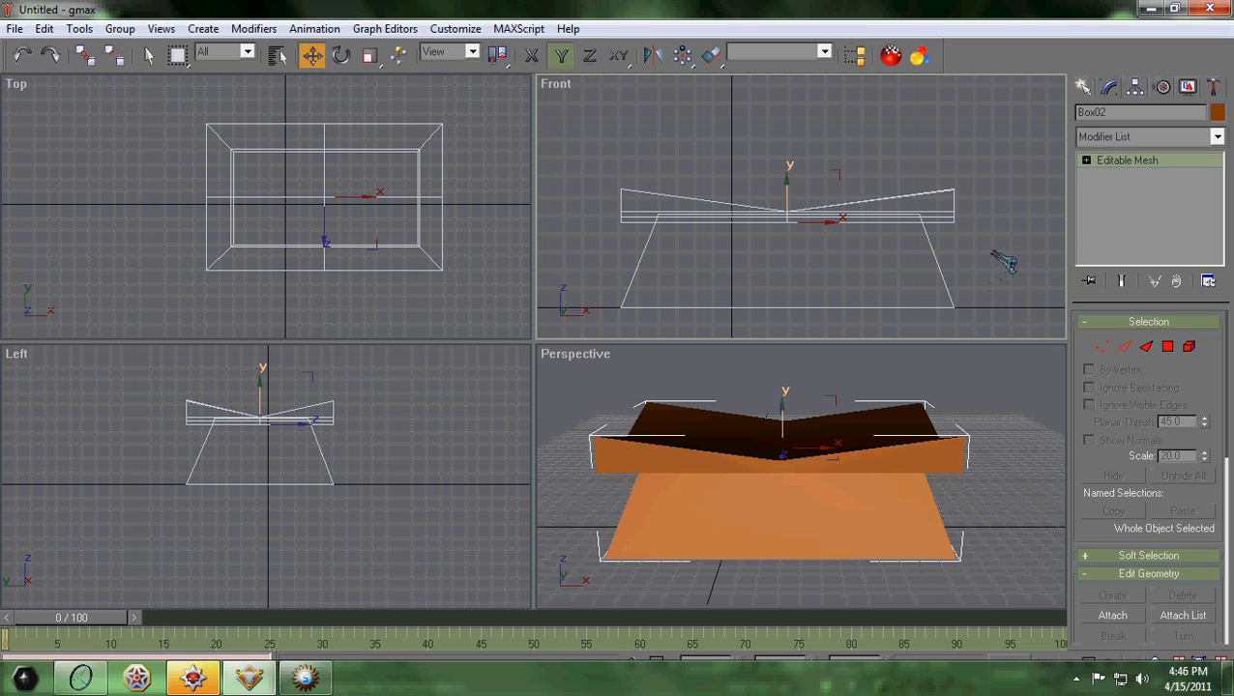
mouse_move(971, 241)
middle_down()
mouse_move(840, 231)
mouse_move(991, 220)
mouse_move(973, 230)
middle_up()
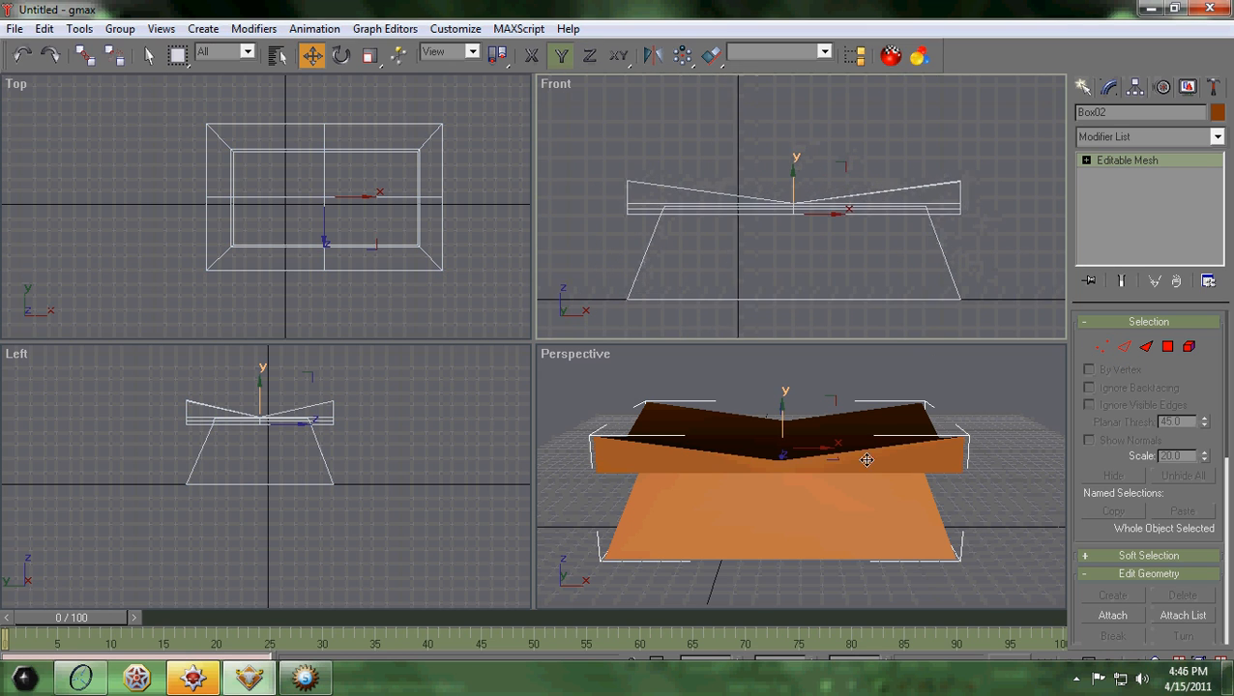
middle_drag(827, 466, 849, 453)
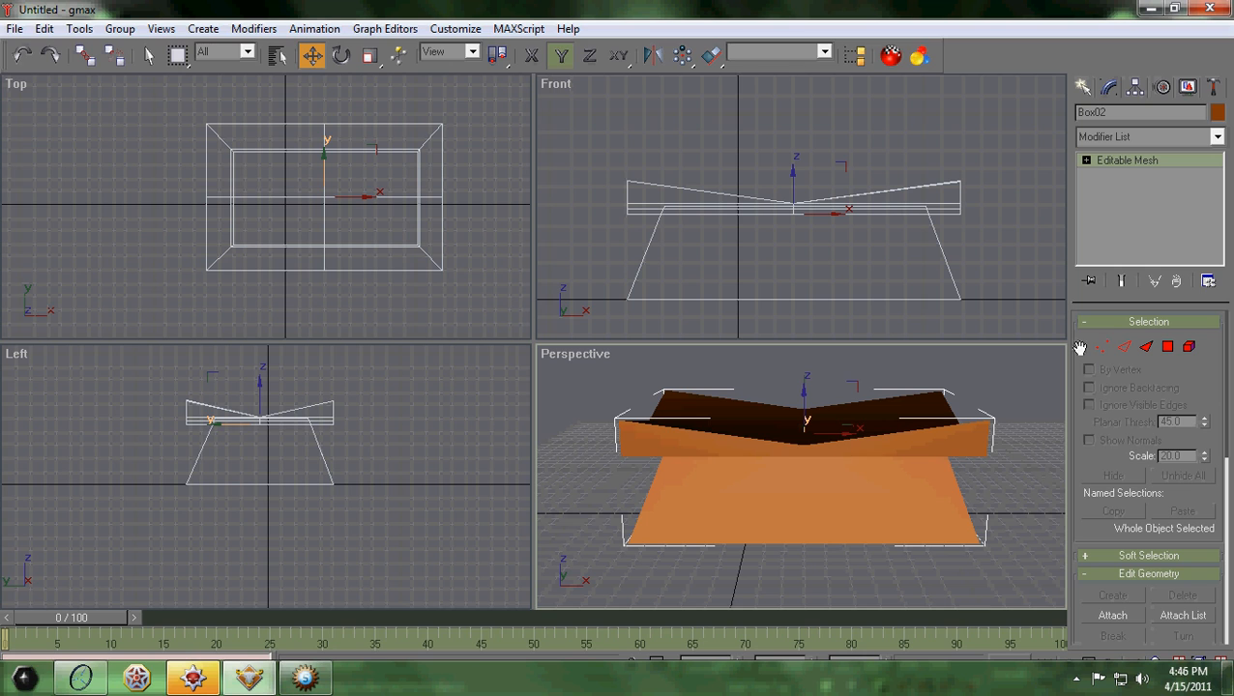
- Create a standard box inside the tapered base from the Top viewport, about 73.5 long, 141.6 wide and 39.9 high
click(1002, 167)
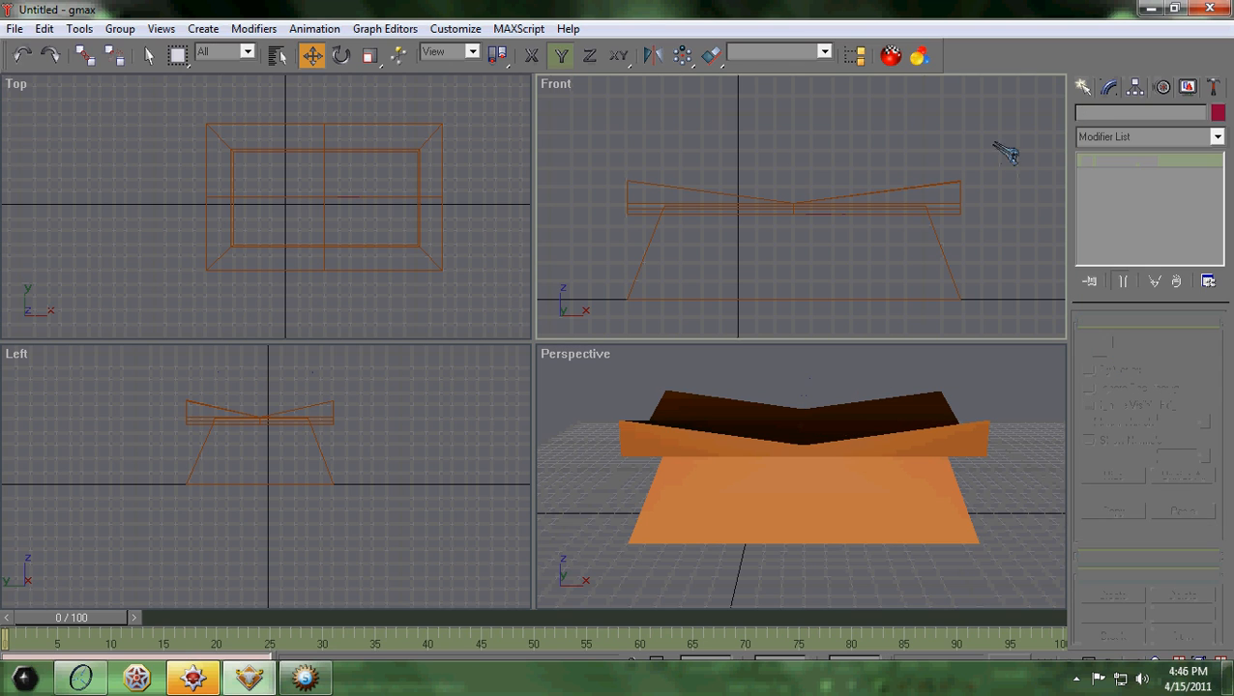
click(1083, 87)
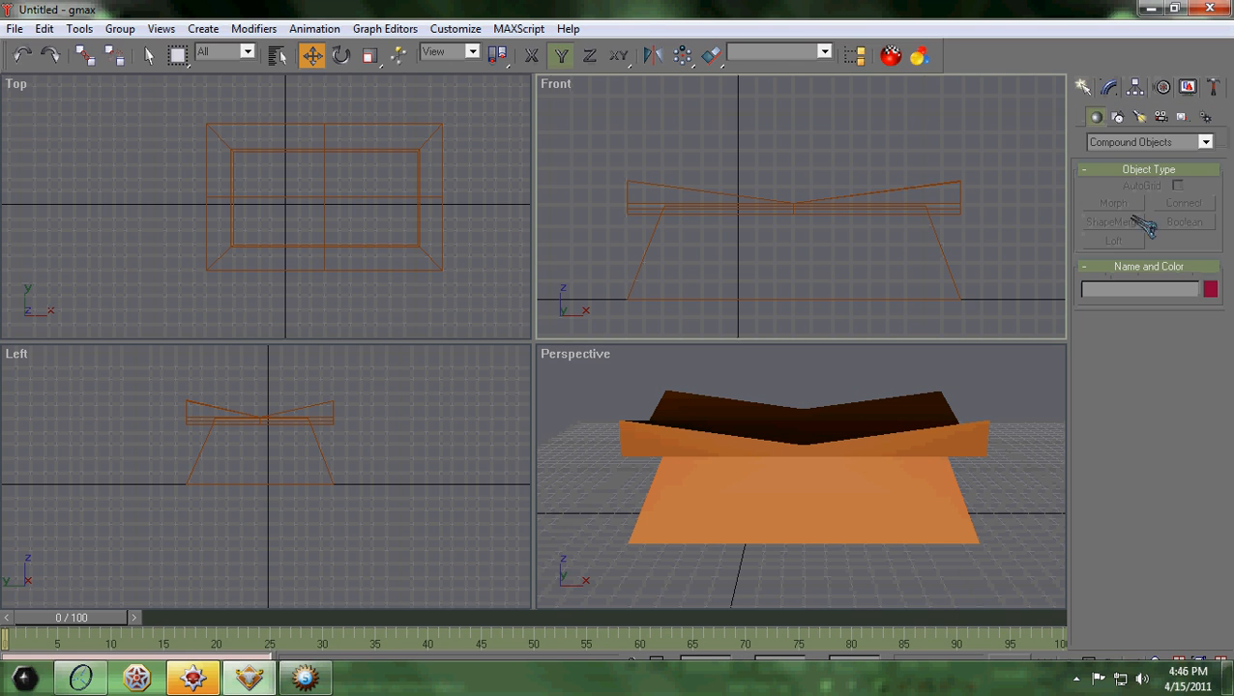
click(1182, 145)
click(1193, 158)
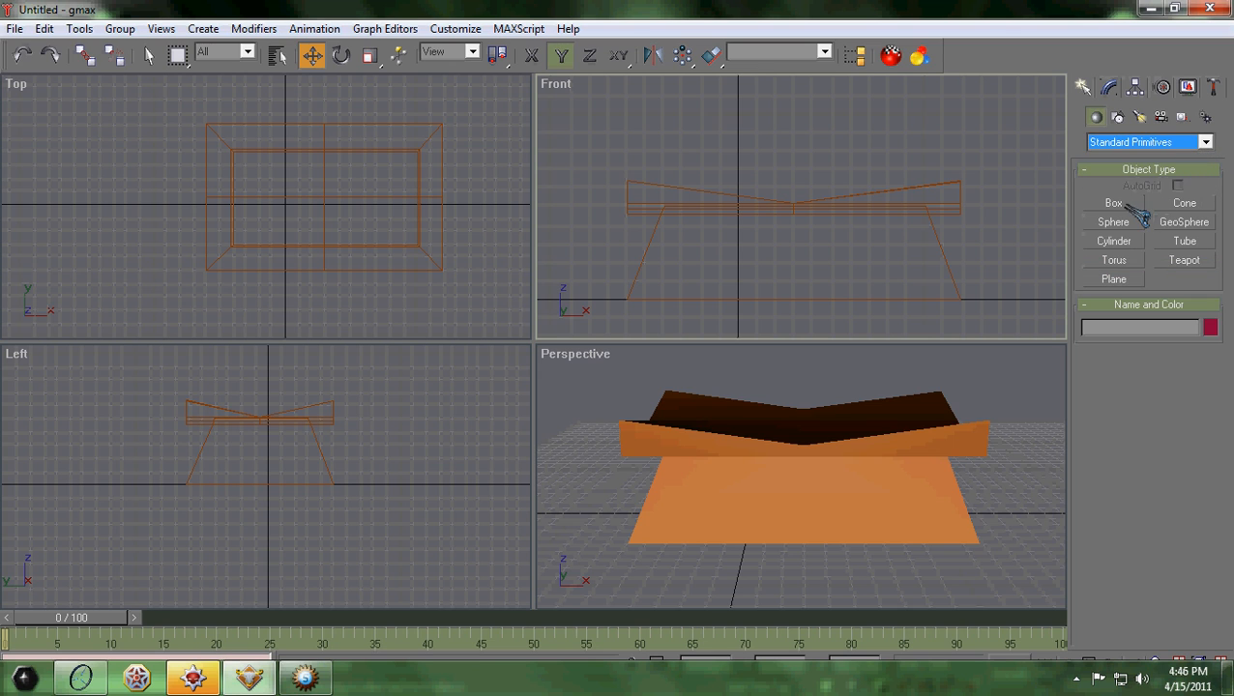
click(1121, 204)
middle_drag(288, 176, 233, 183)
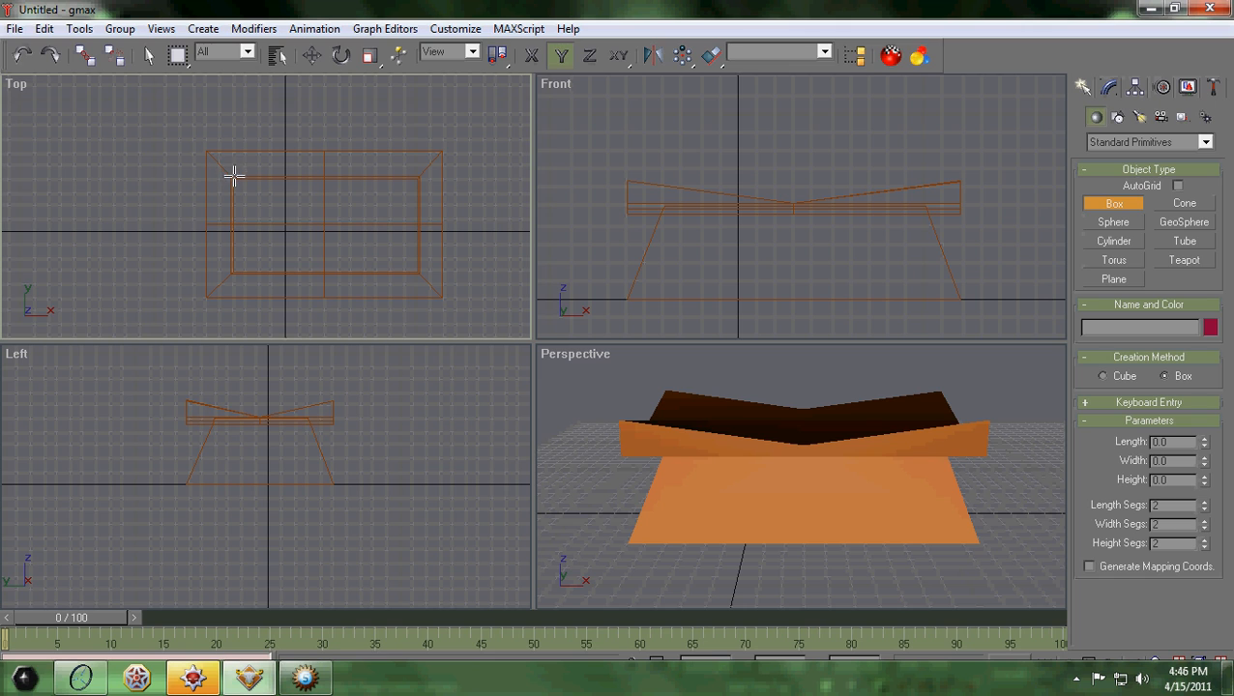
drag(232, 176, 418, 273)
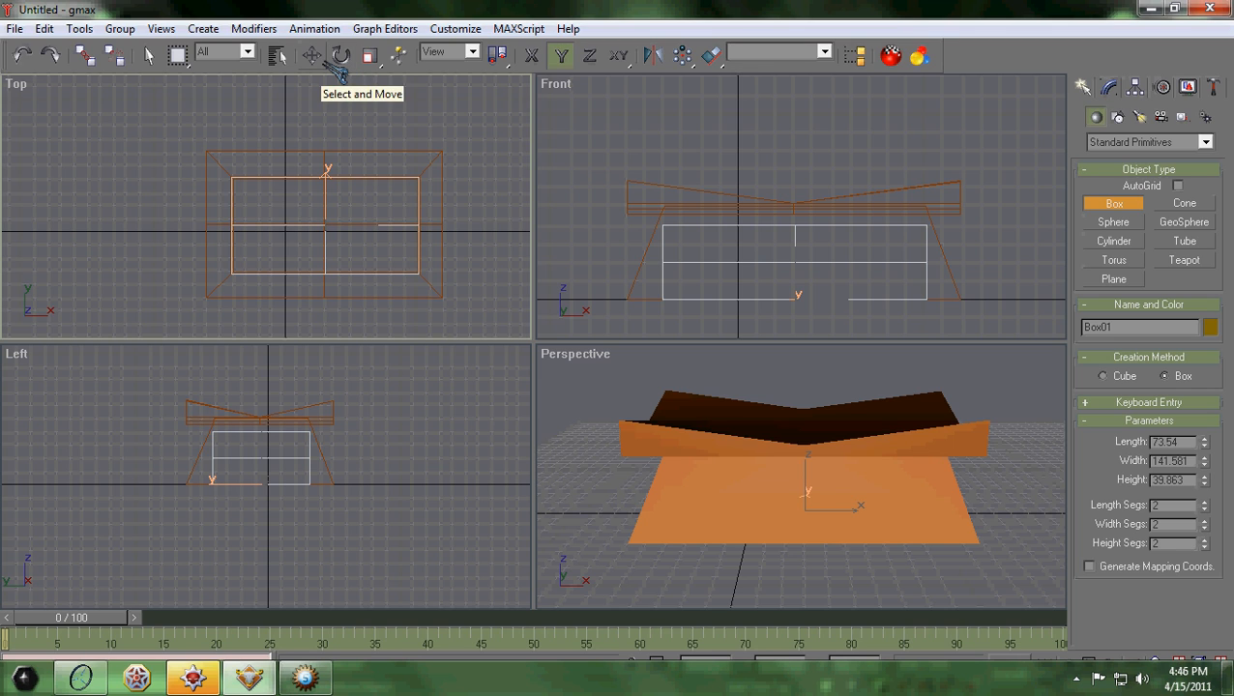
- Nudge the new inner box slightly upward along Y in the Front viewport and deselect it
click(313, 57)
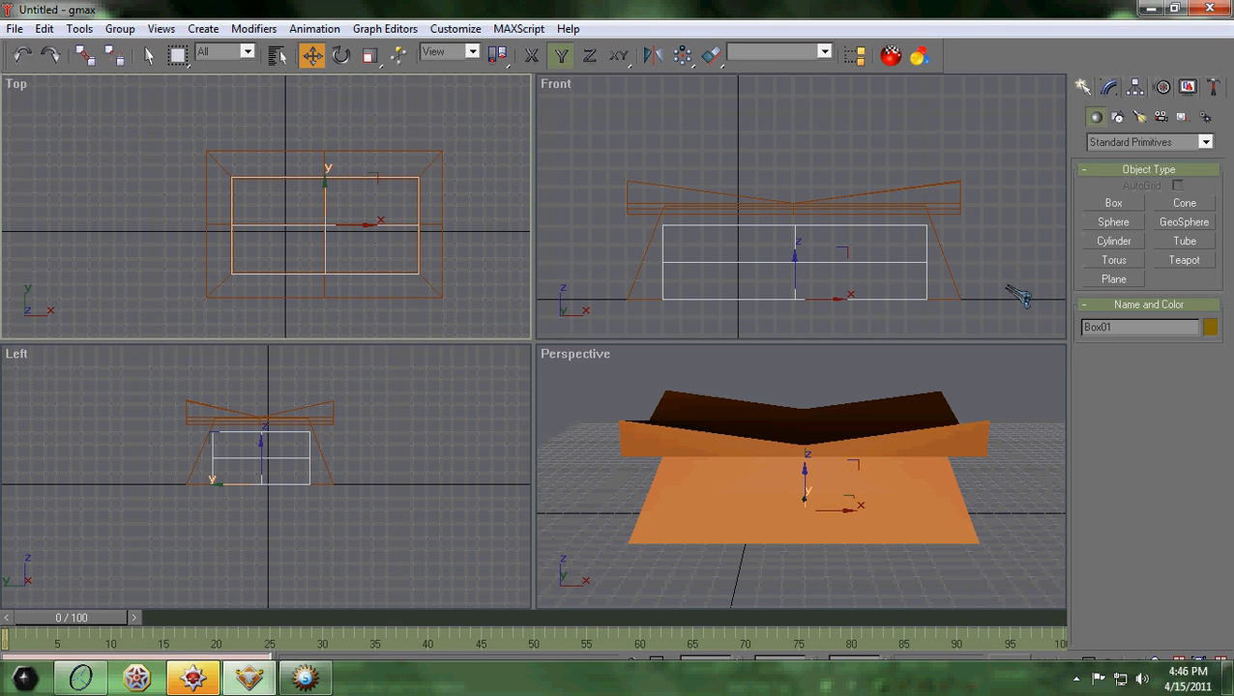
click(793, 258)
drag(793, 255, 793, 256)
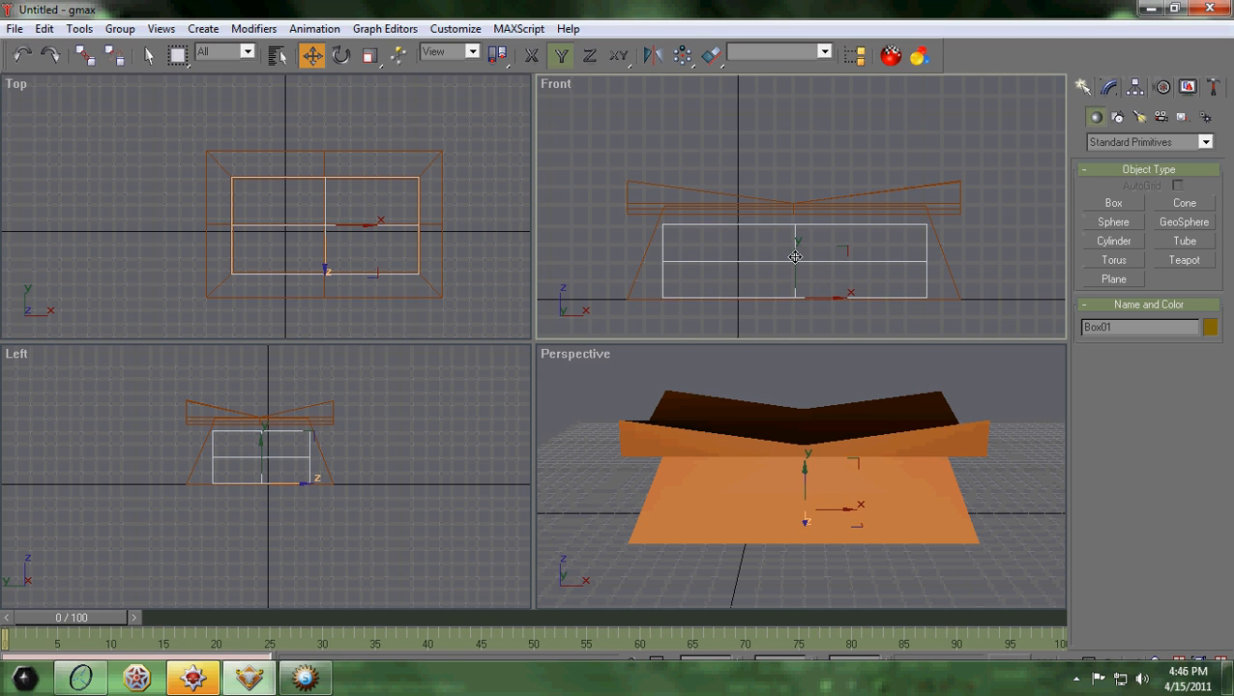
click(1010, 269)
- Start a Boolean compound object with the merged base-and-slab mesh as operand A
click(952, 278)
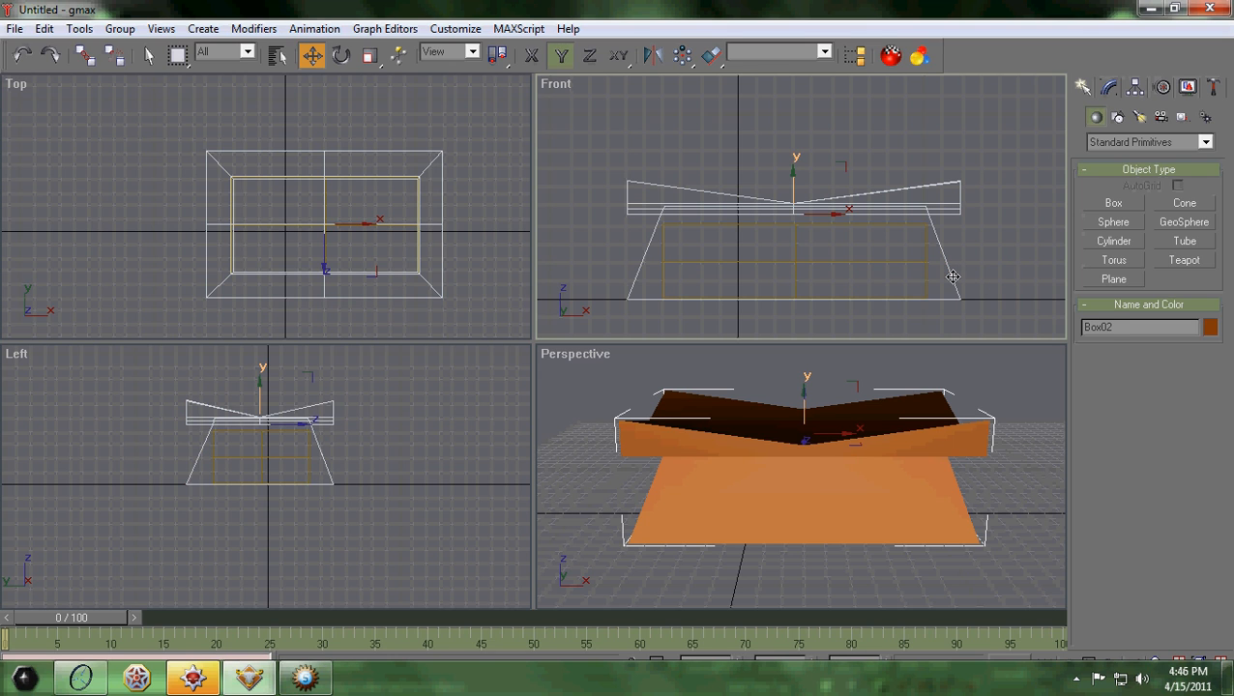
right_click(949, 277)
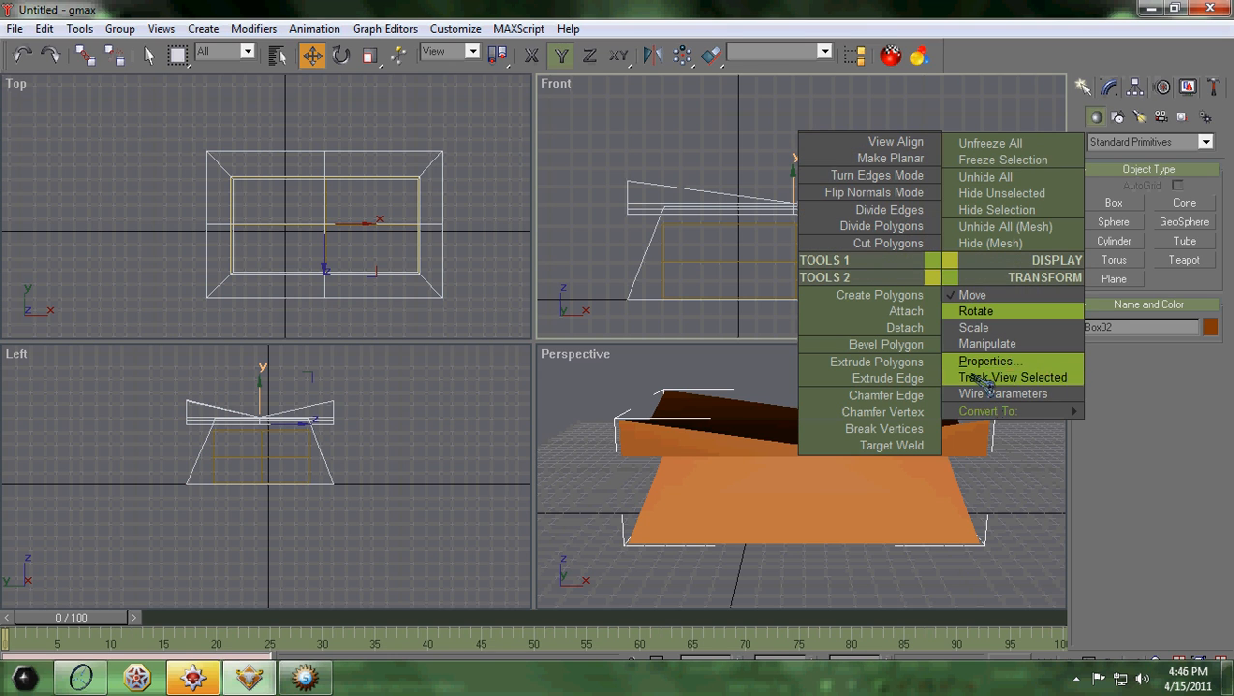
click(1160, 143)
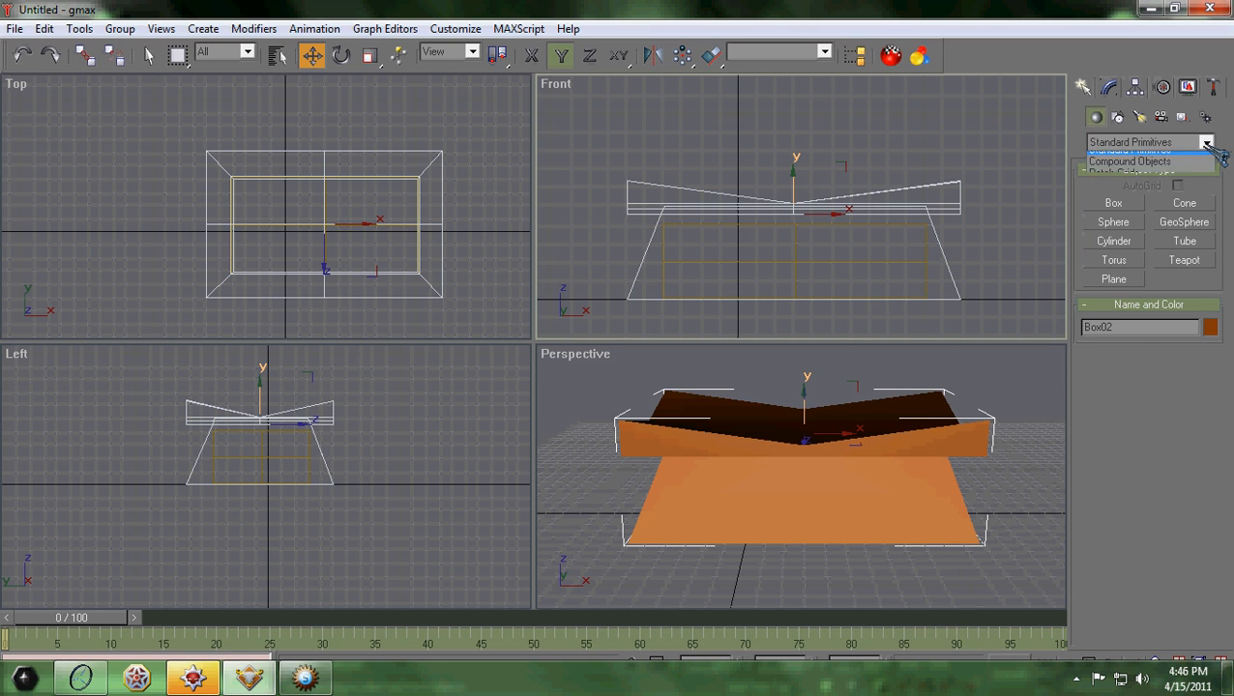
click(1168, 173)
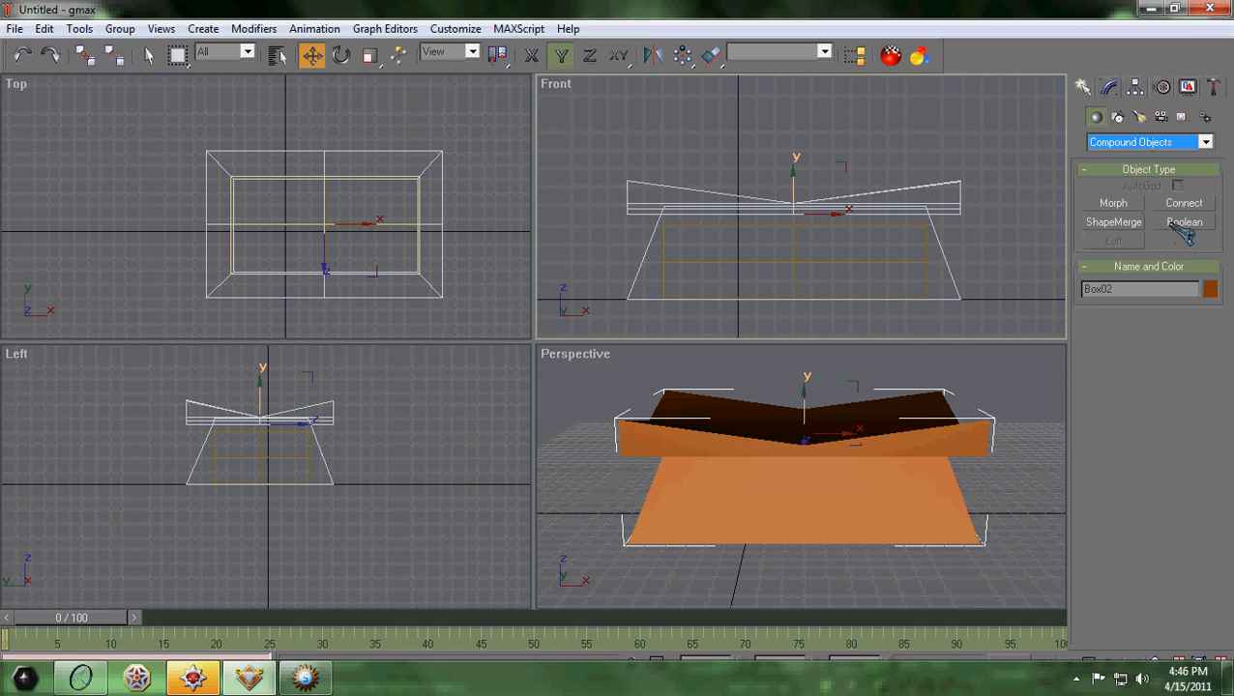
click(1185, 222)
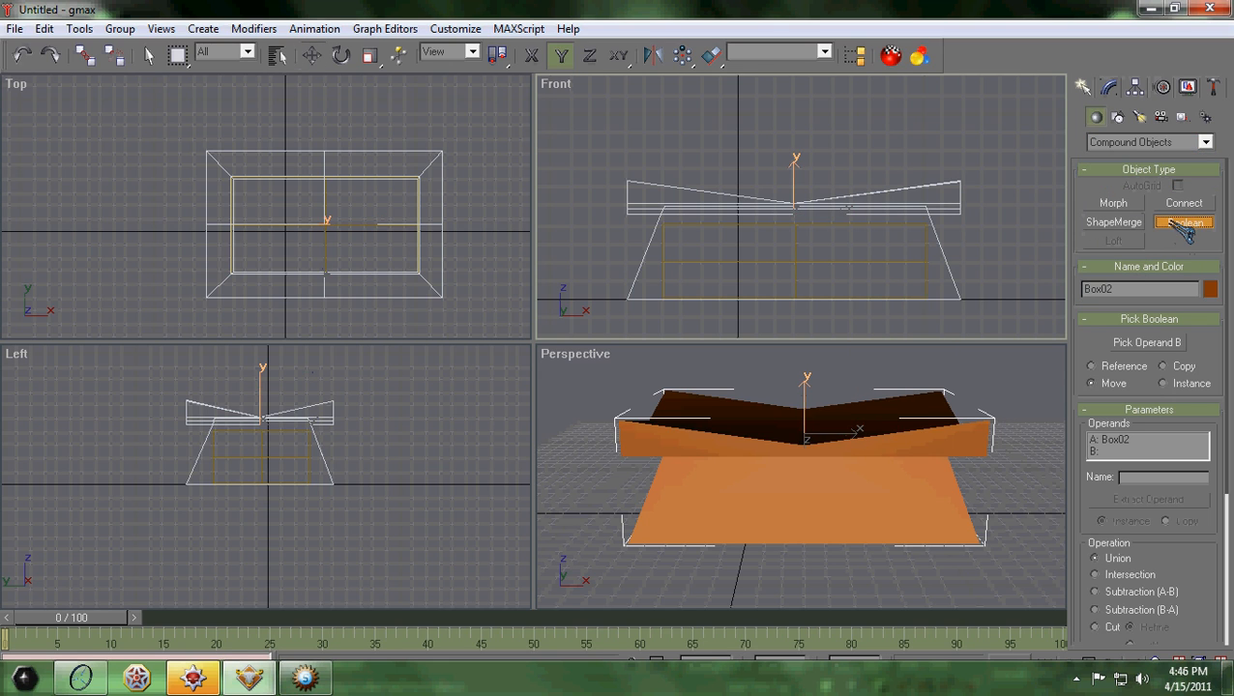
- Try Subtraction (B-A) with the inner box as operand B, and undo that Boolean pick
click(1096, 609)
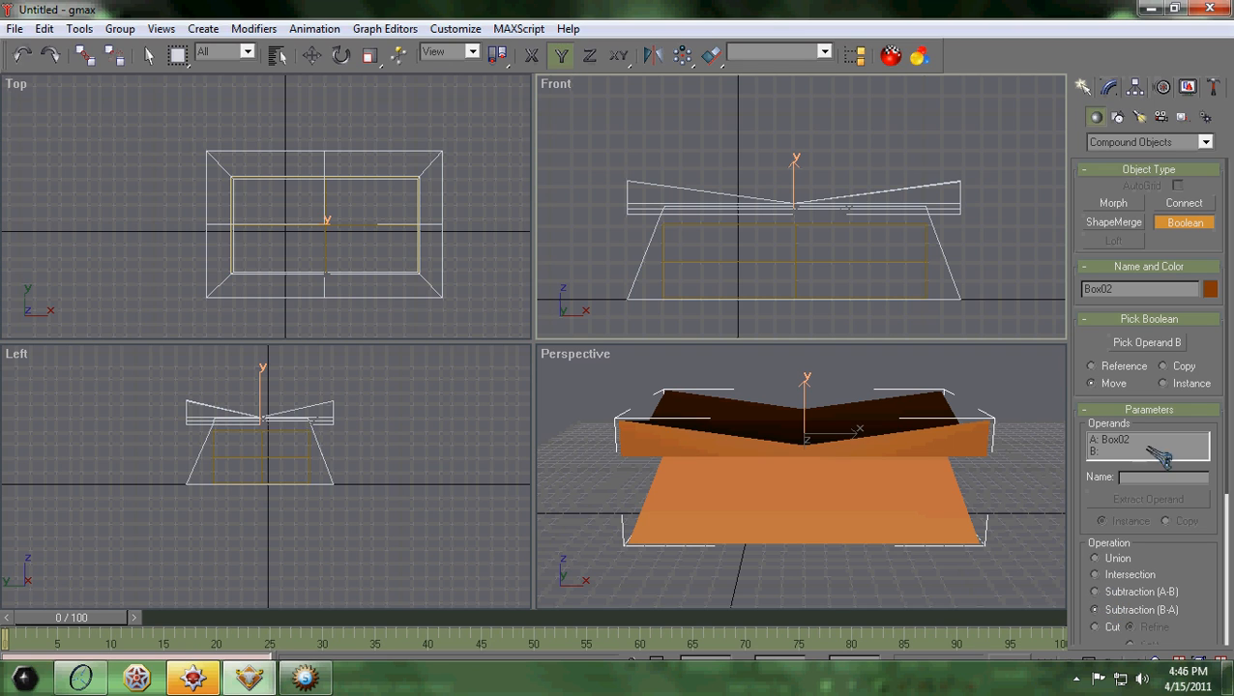
click(1151, 345)
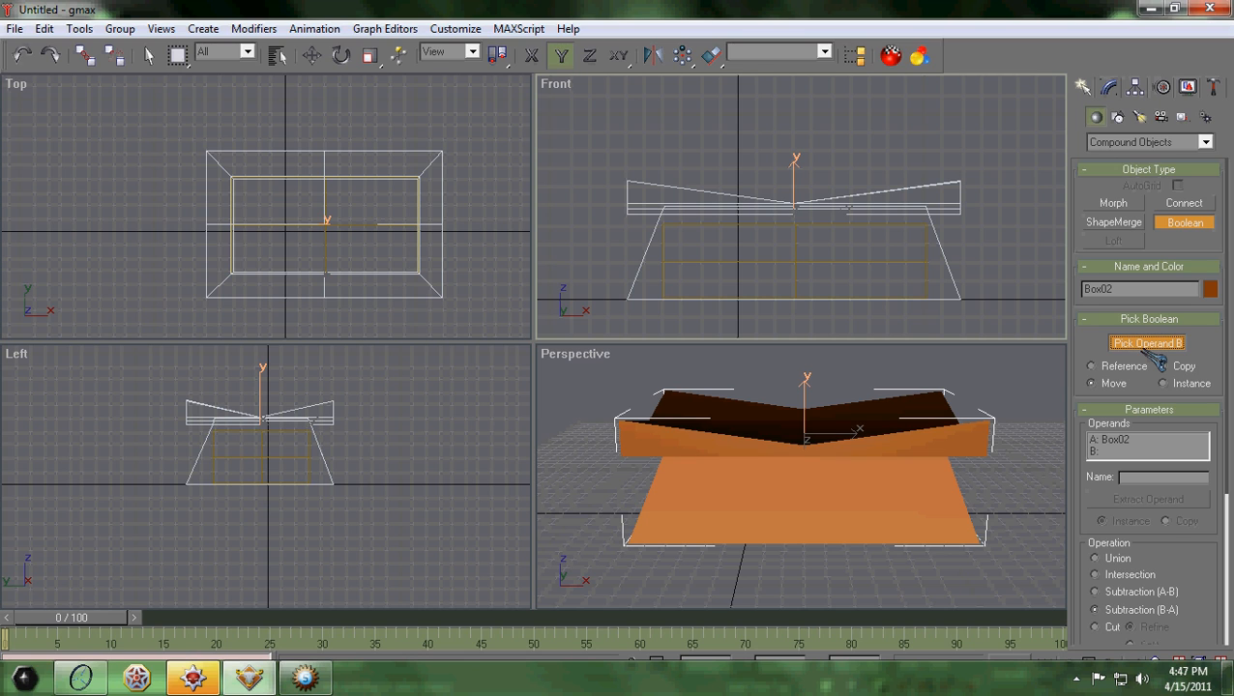
click(792, 261)
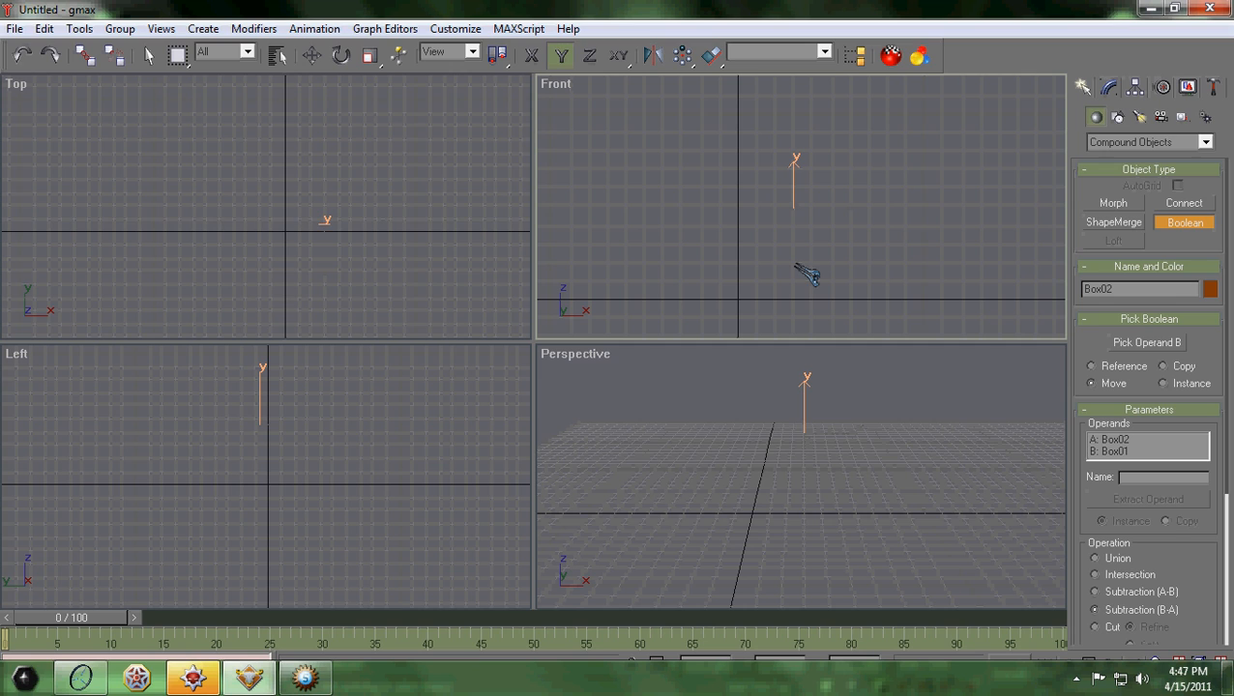
key(ctrl+z)
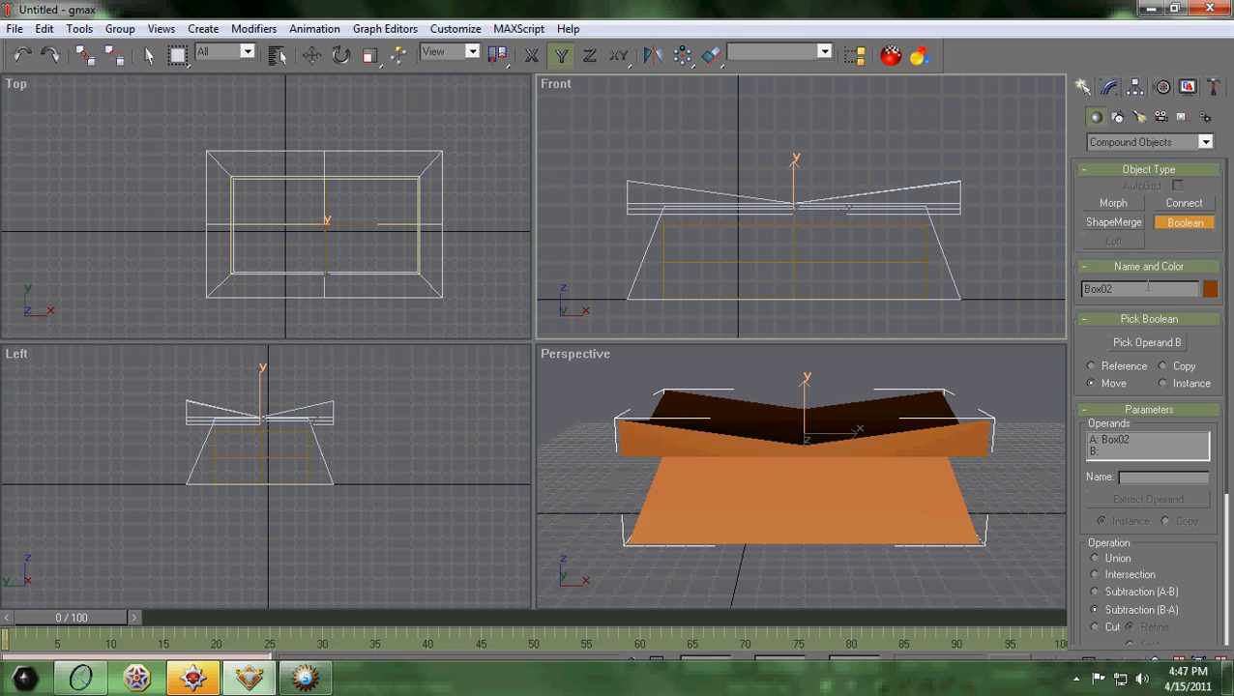
- Hollow out the merged body by subtracting the inner box as operand B with Subtraction (A-B)
click(1147, 343)
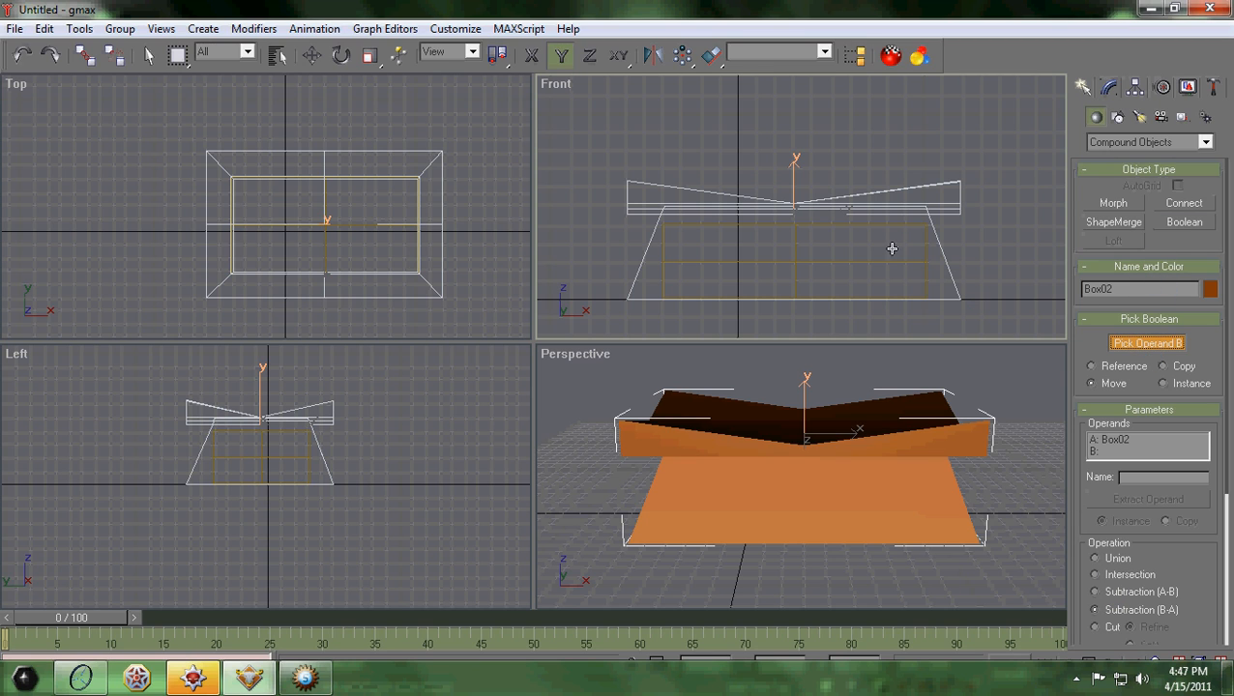
click(793, 263)
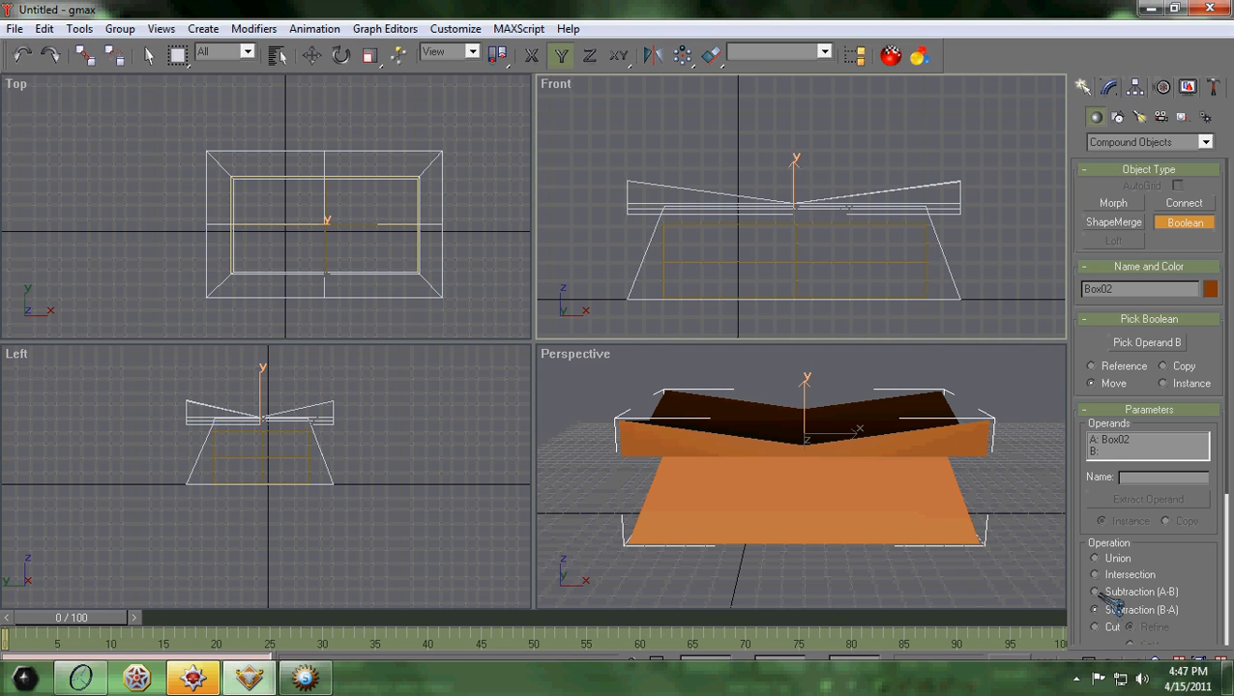
click(795, 259)
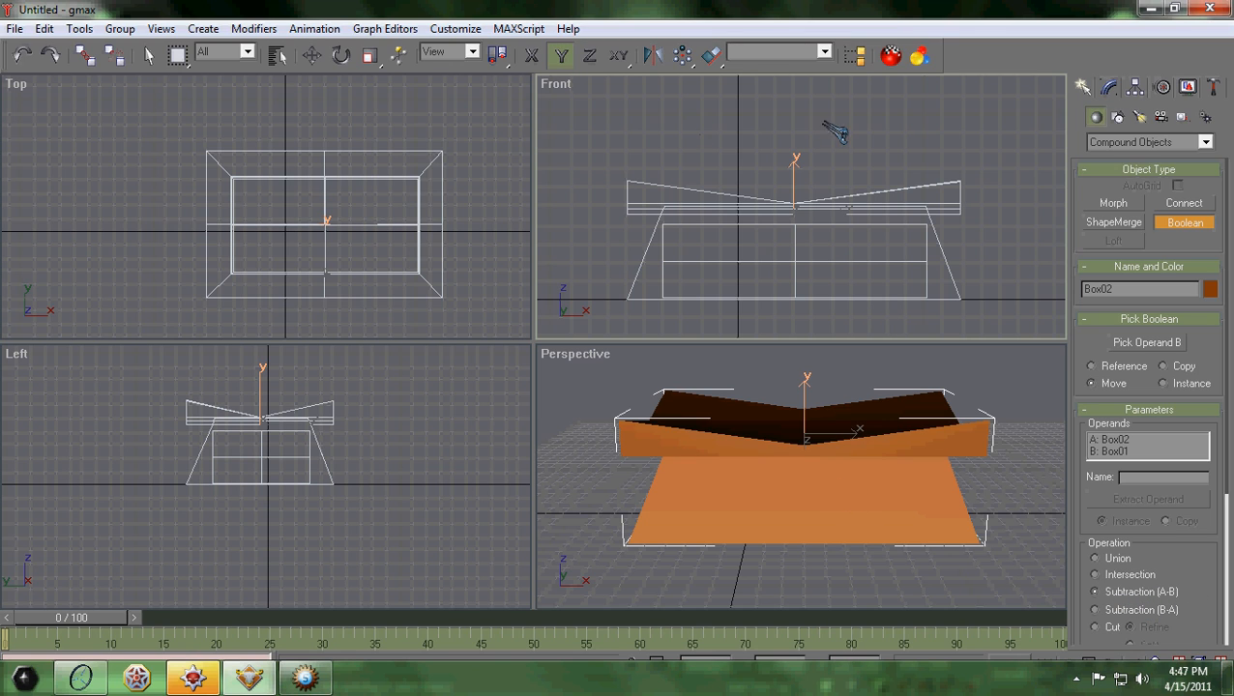
click(1110, 89)
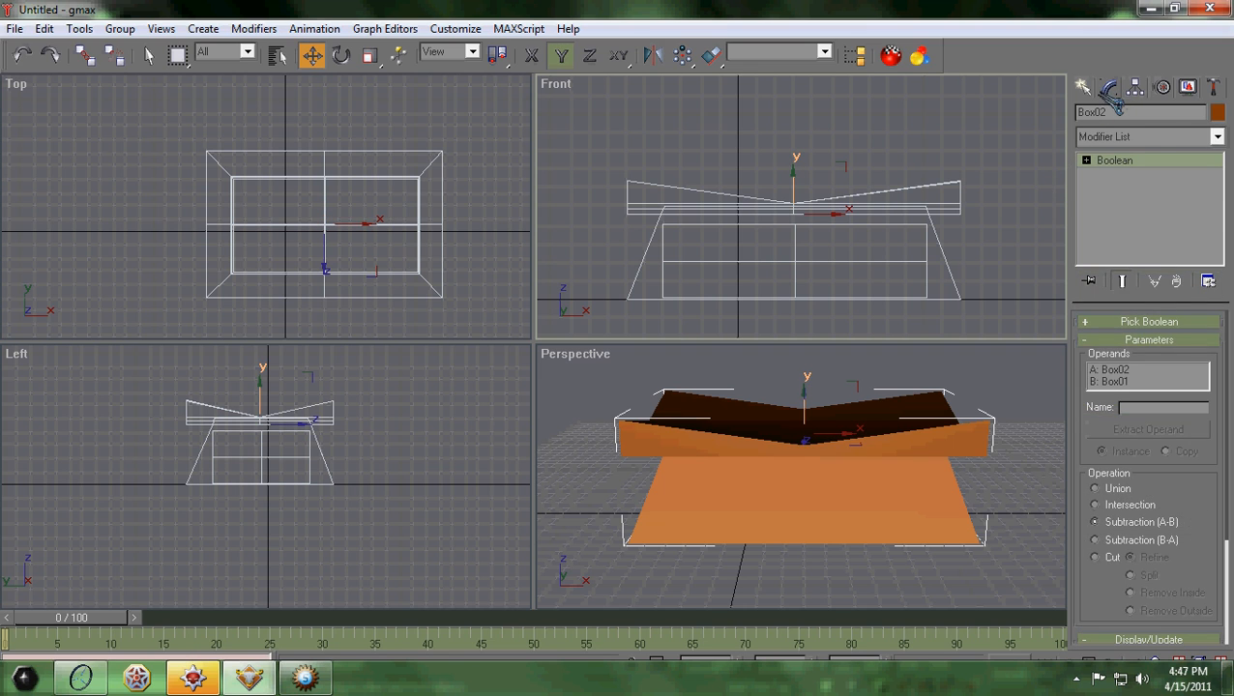
- Create a standard box through the base's front wall from the Top viewport, about 42.6 long, 23.4 wide and 35.1 high
click(1082, 87)
click(1207, 142)
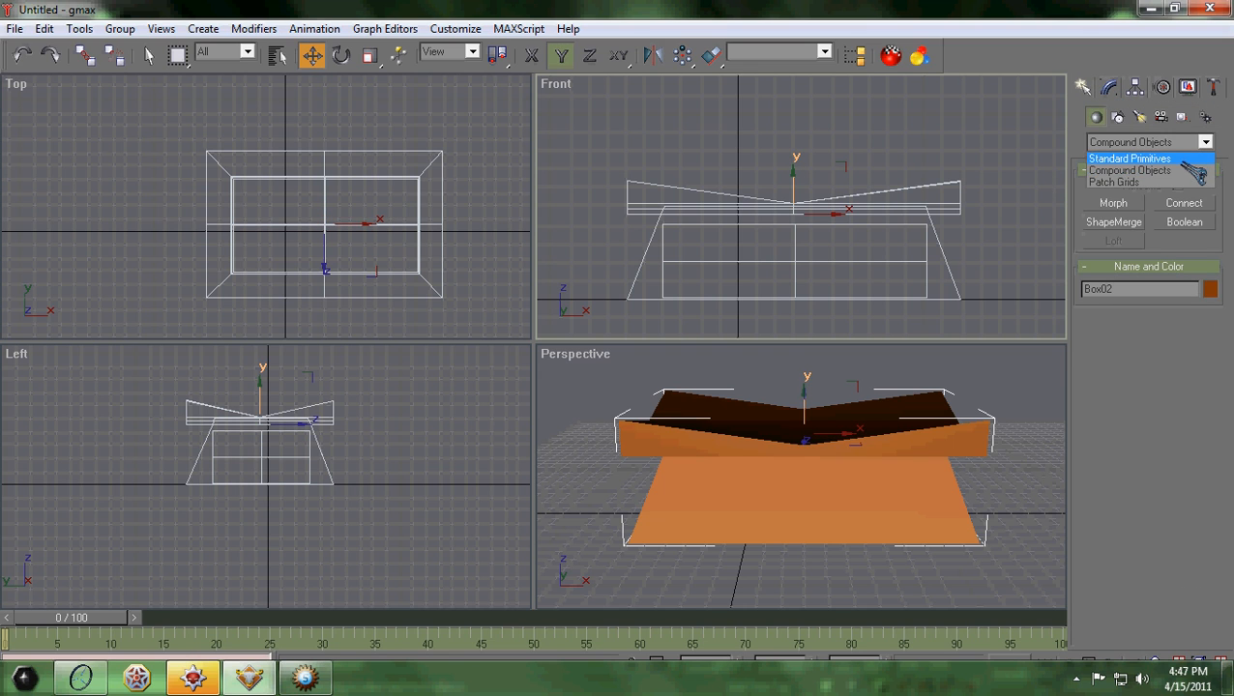
click(1129, 154)
click(1112, 203)
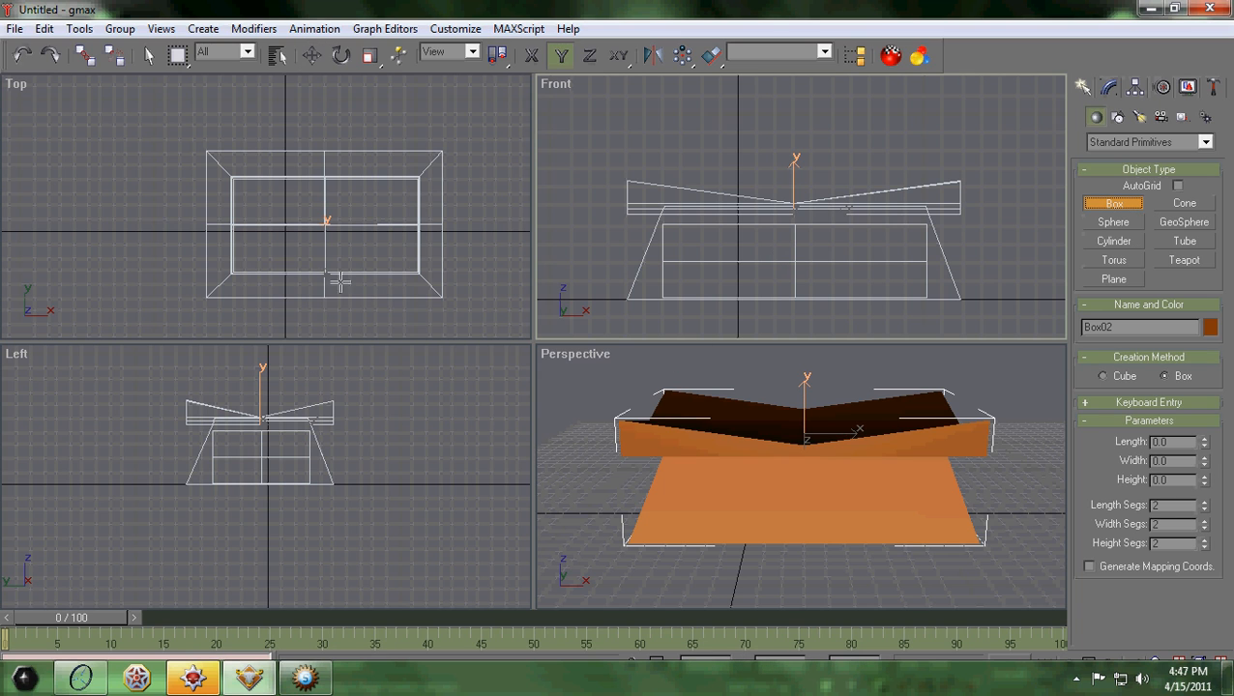
drag(307, 257, 339, 313)
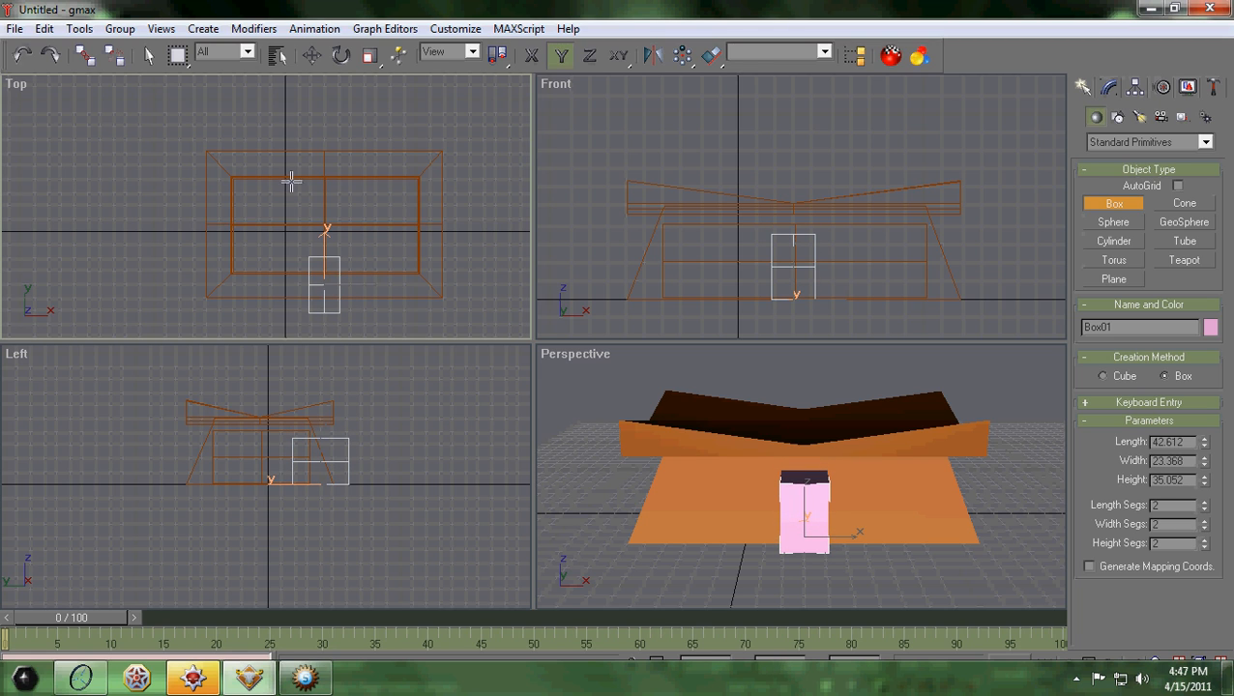
- Align the new doorway box with the base's center and bottom edge in the Front viewport, and deselect it
click(311, 55)
right_click(757, 261)
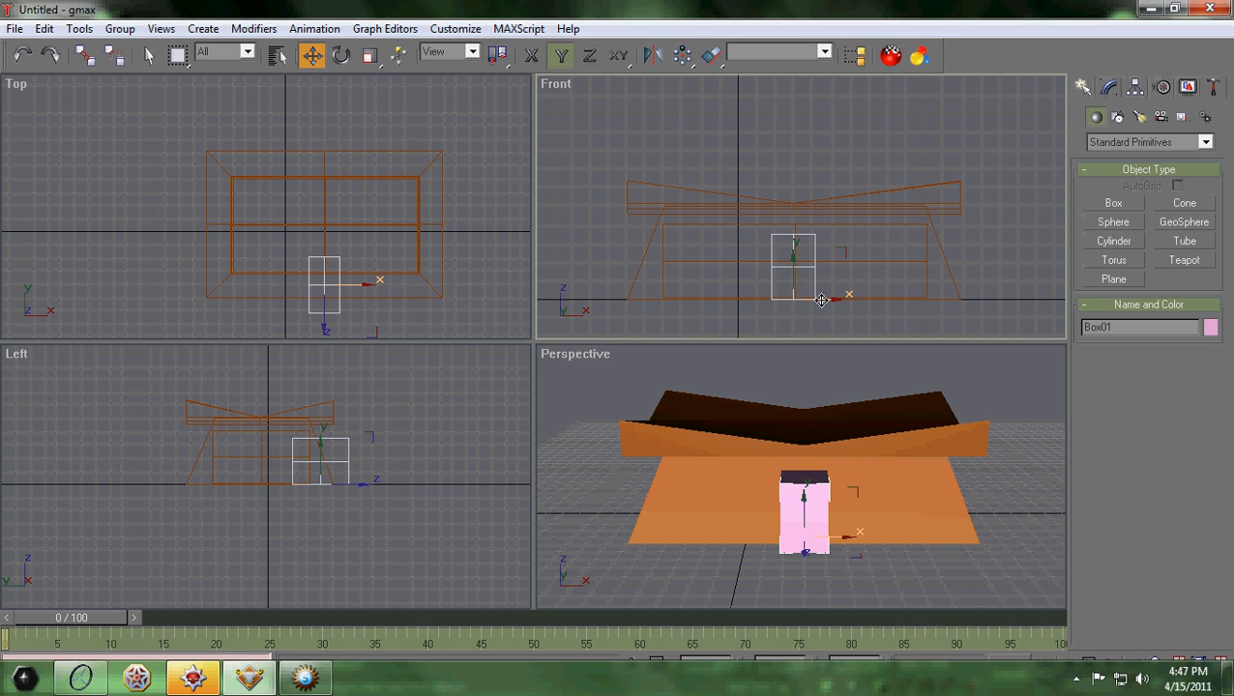
drag(818, 297, 800, 271)
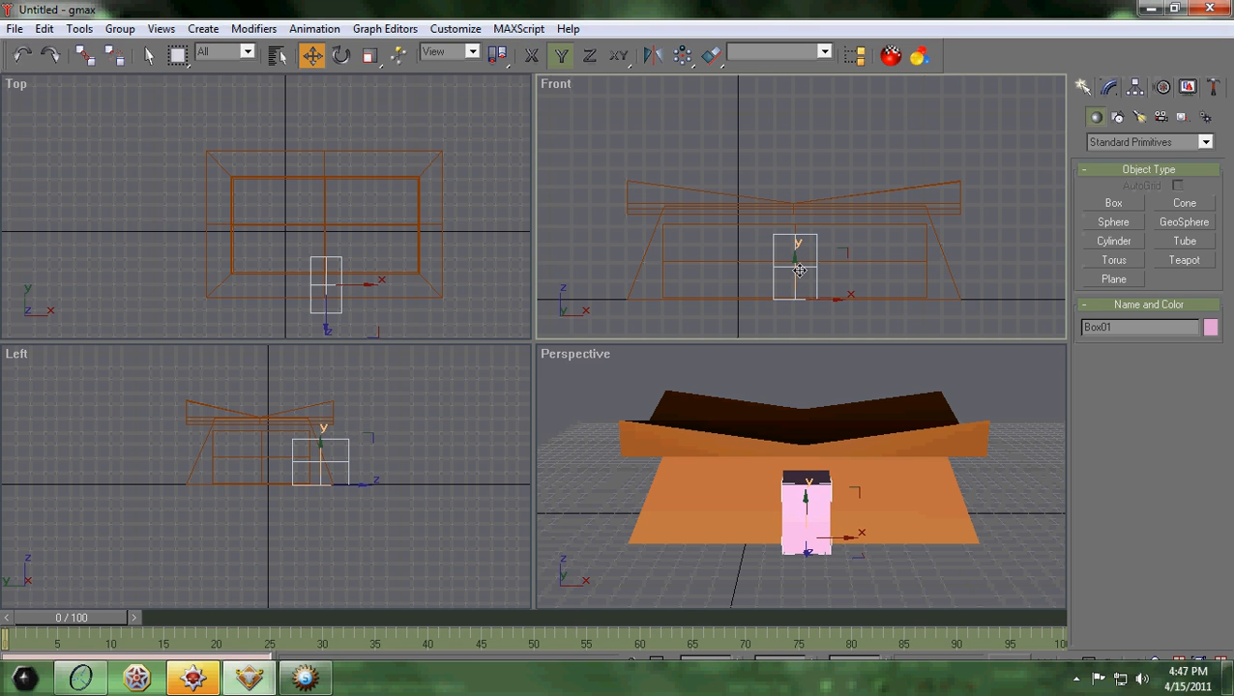
scroll(884, 281, up, 4)
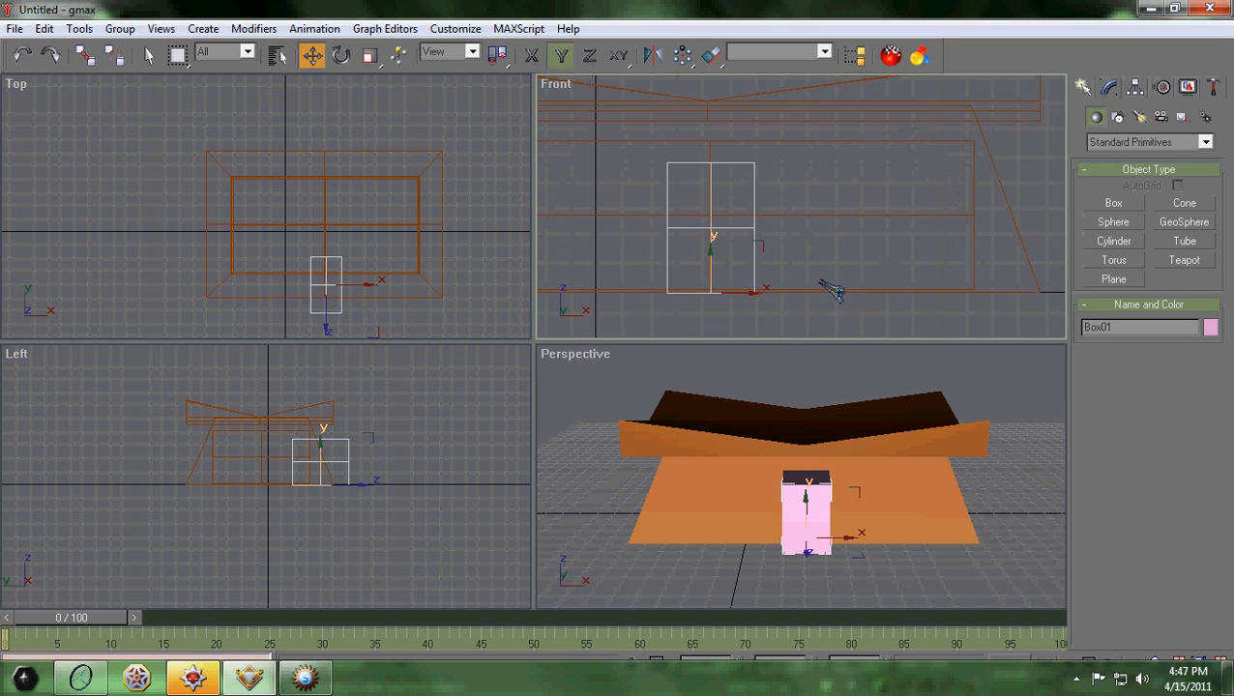
scroll(834, 292, up, 3)
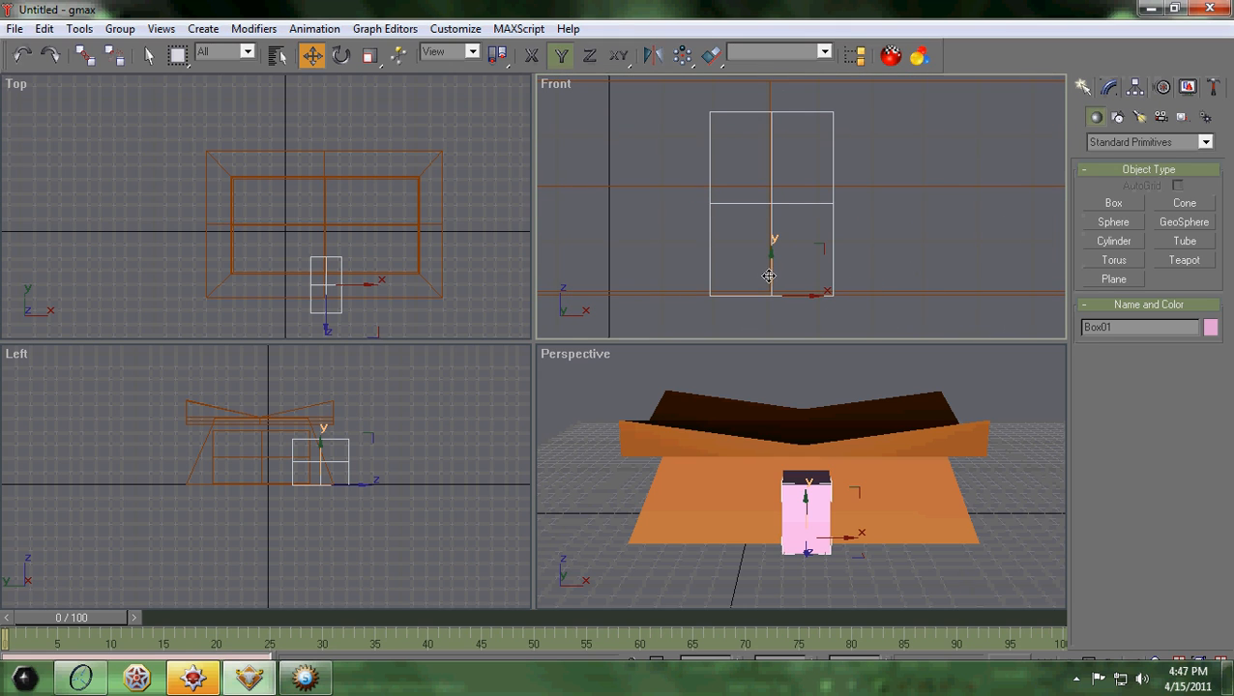
drag(771, 269, 789, 291)
click(902, 267)
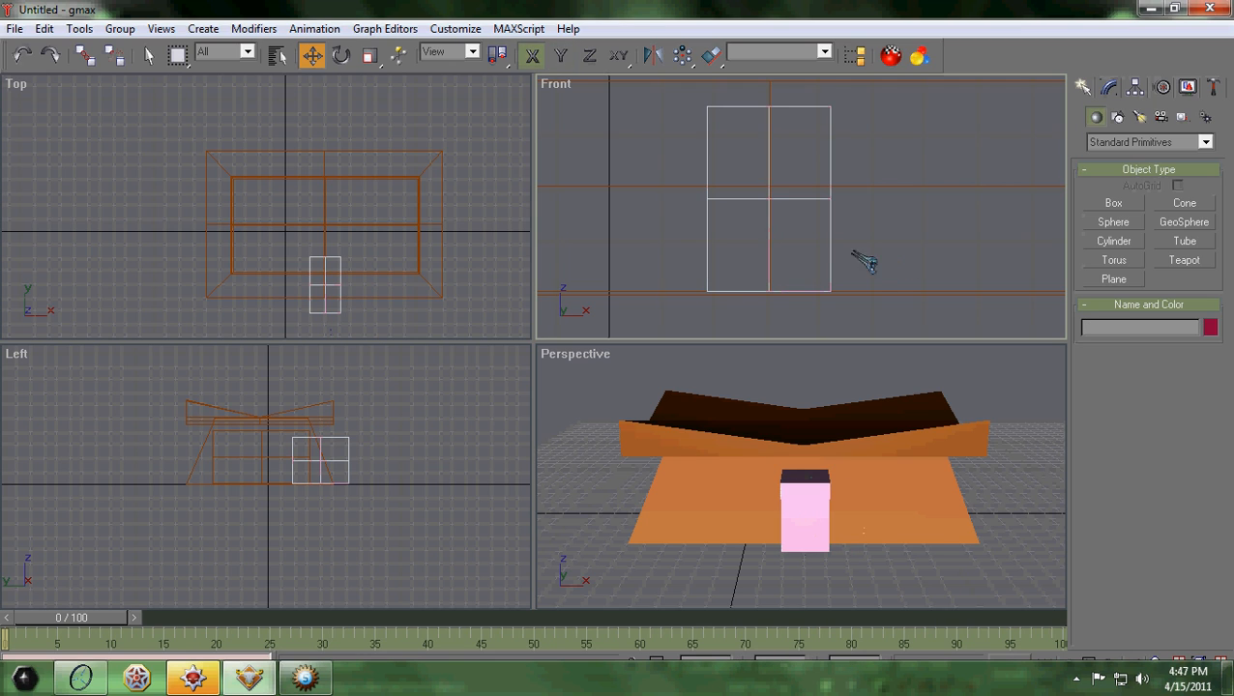
- Cut a doorway by subtracting the small front box from the hollowed body with Boolean Subtraction (A-B)
click(1199, 143)
click(1188, 159)
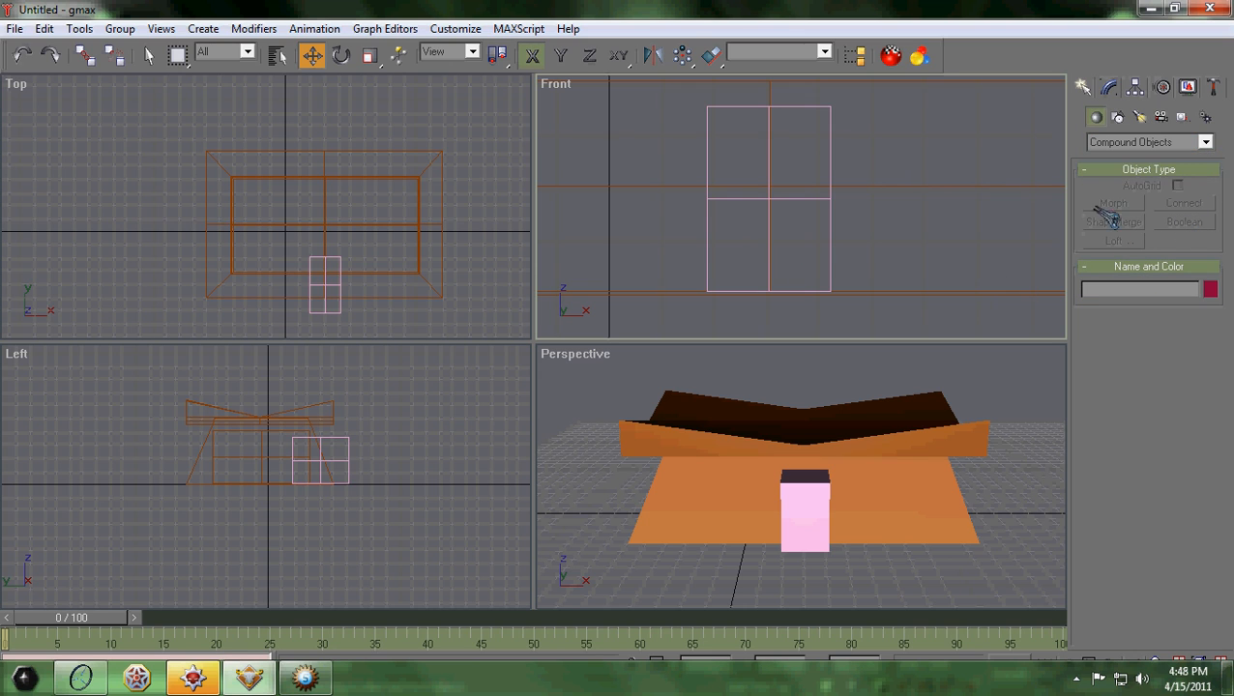
click(873, 292)
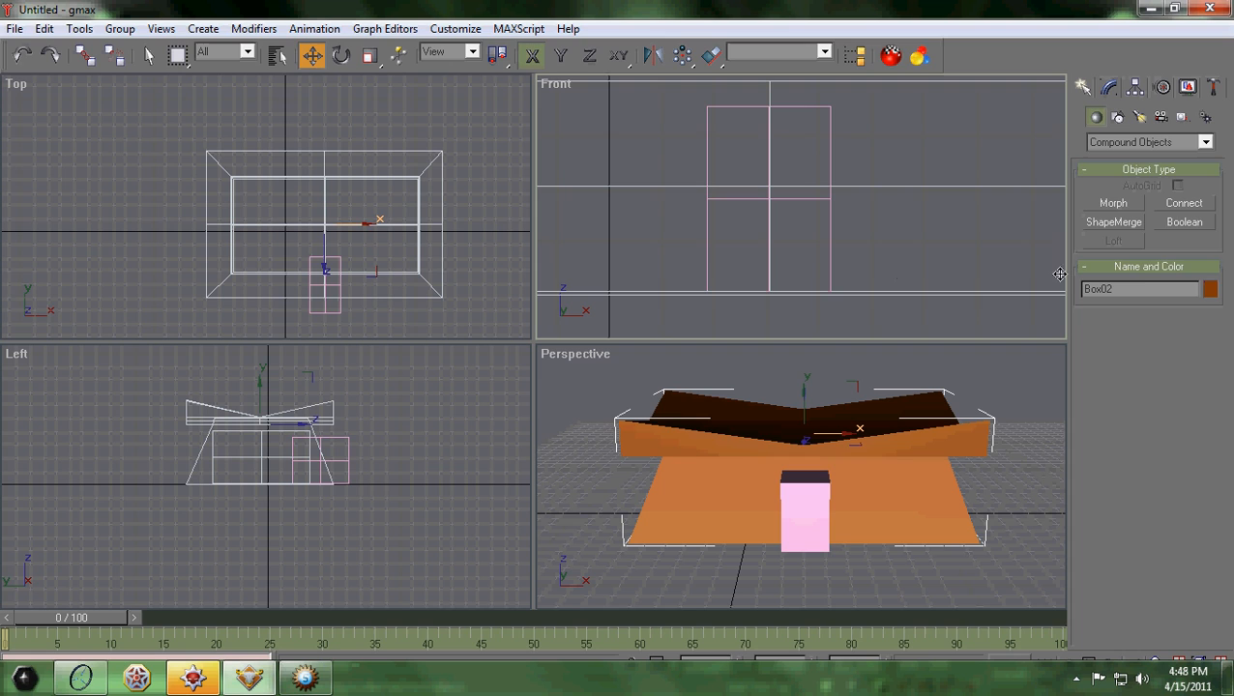
click(1184, 222)
click(1166, 345)
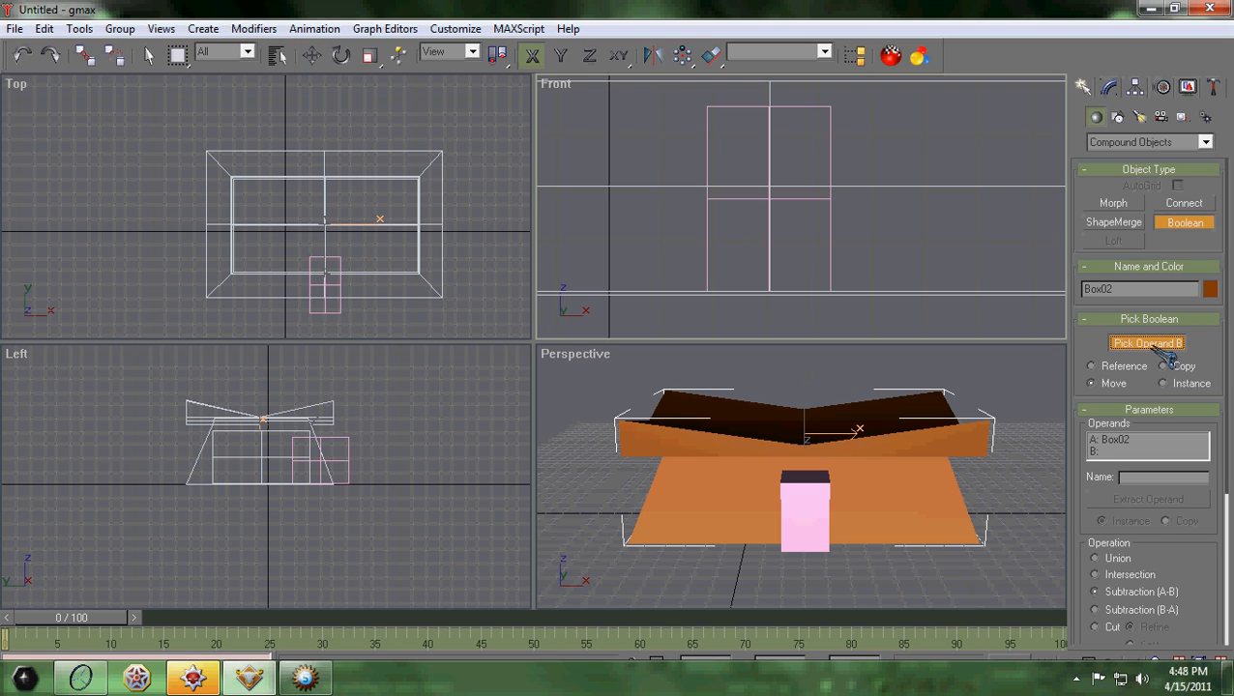
click(829, 245)
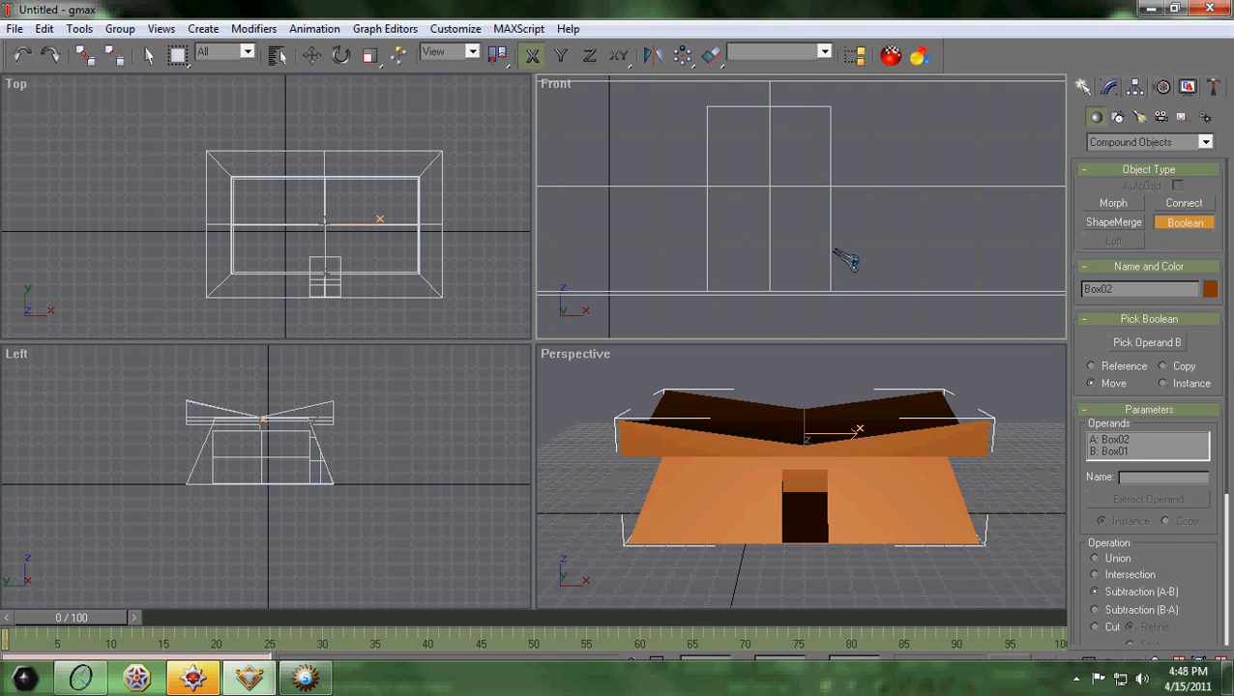
key(w)
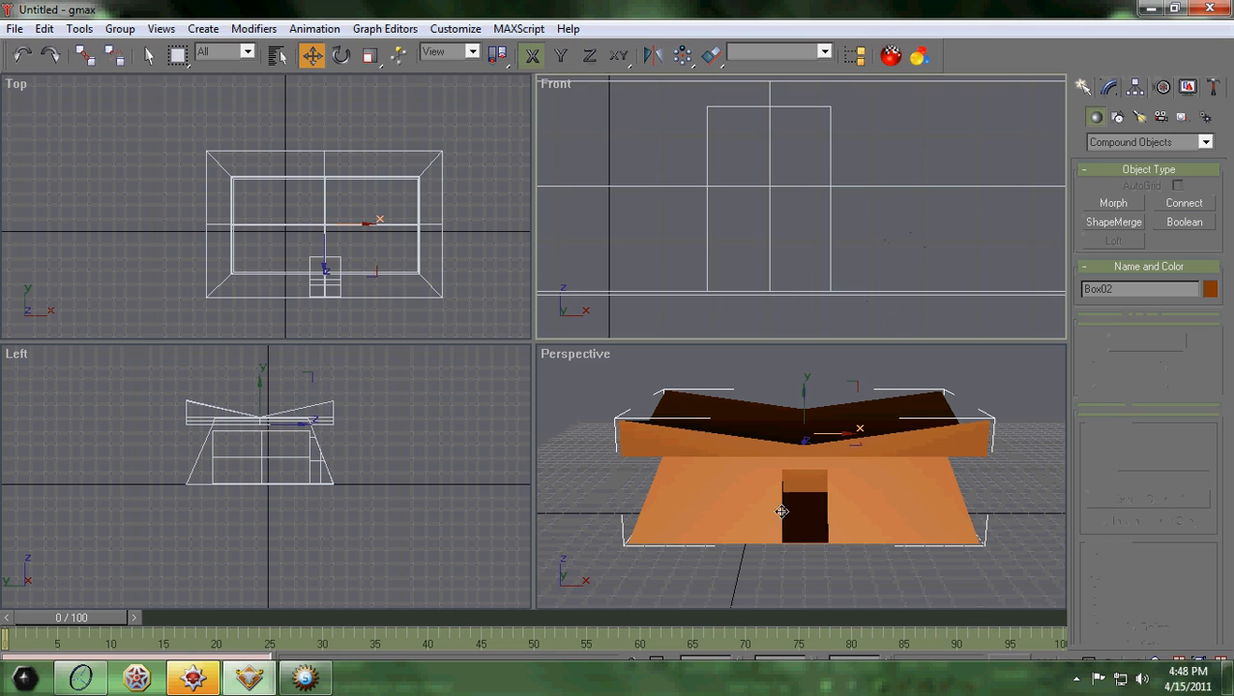
- Examine the doorway opening and hollow interior up close in an enlarged Perspective viewport
scroll(781, 512, up, 6)
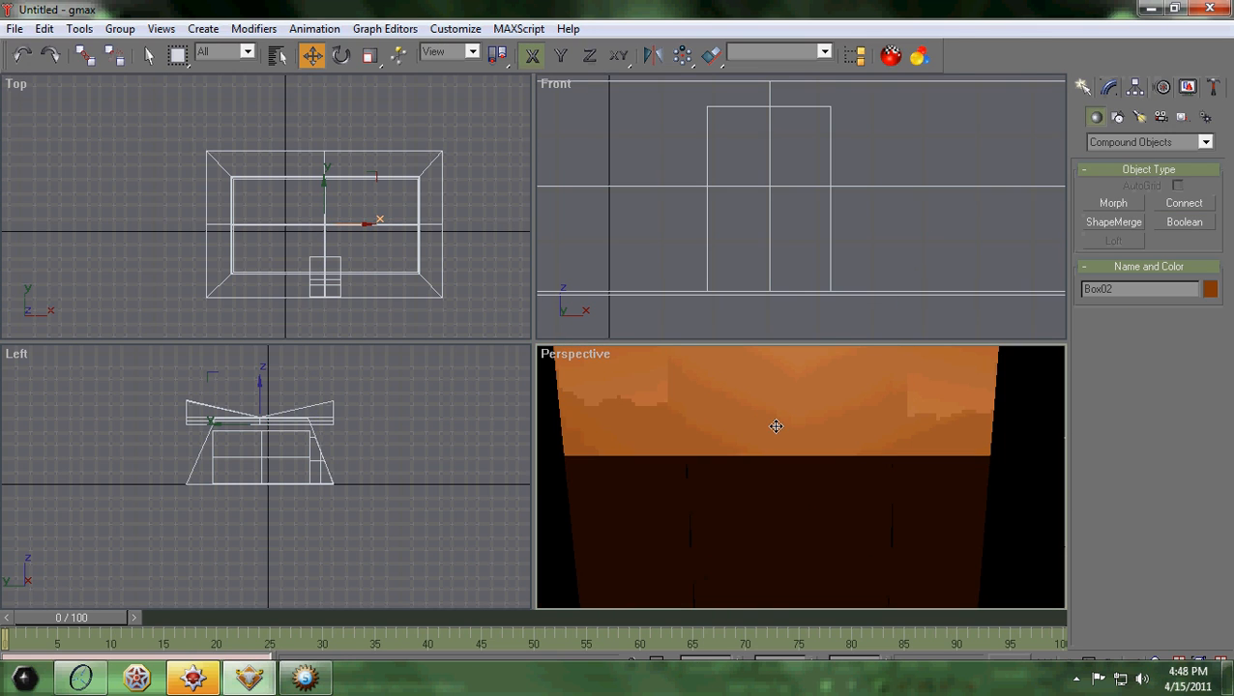
scroll(776, 427, up, 5)
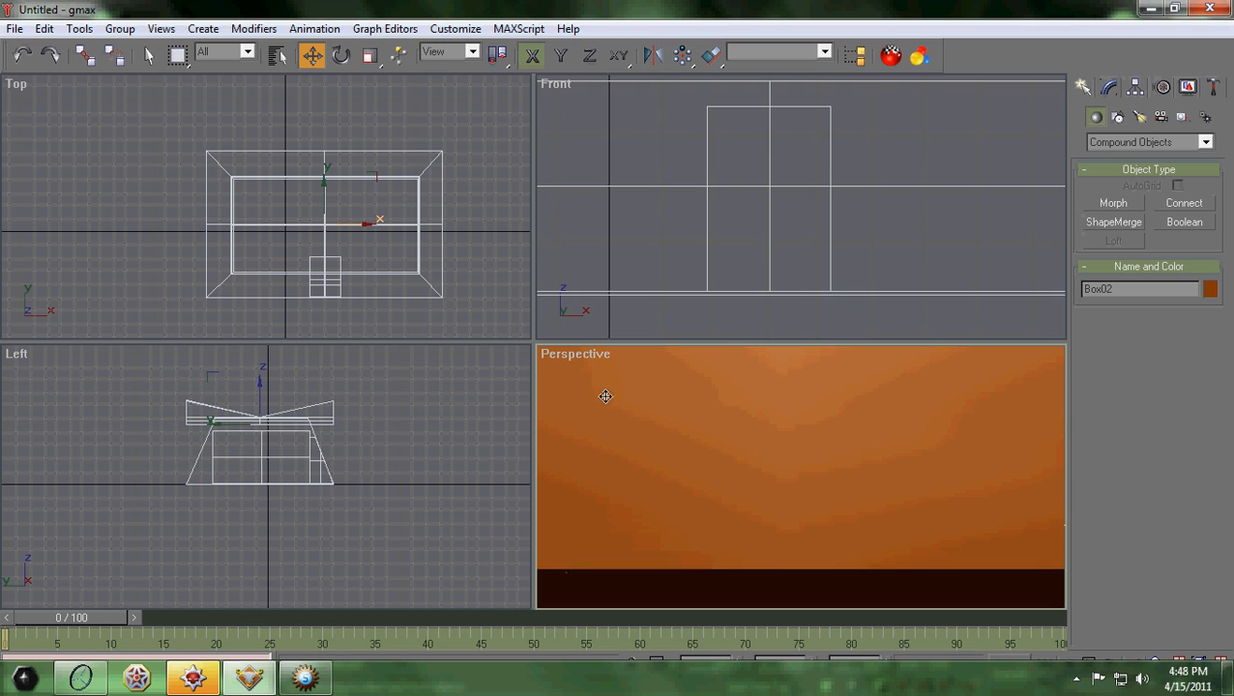
drag(533, 342, 198, 198)
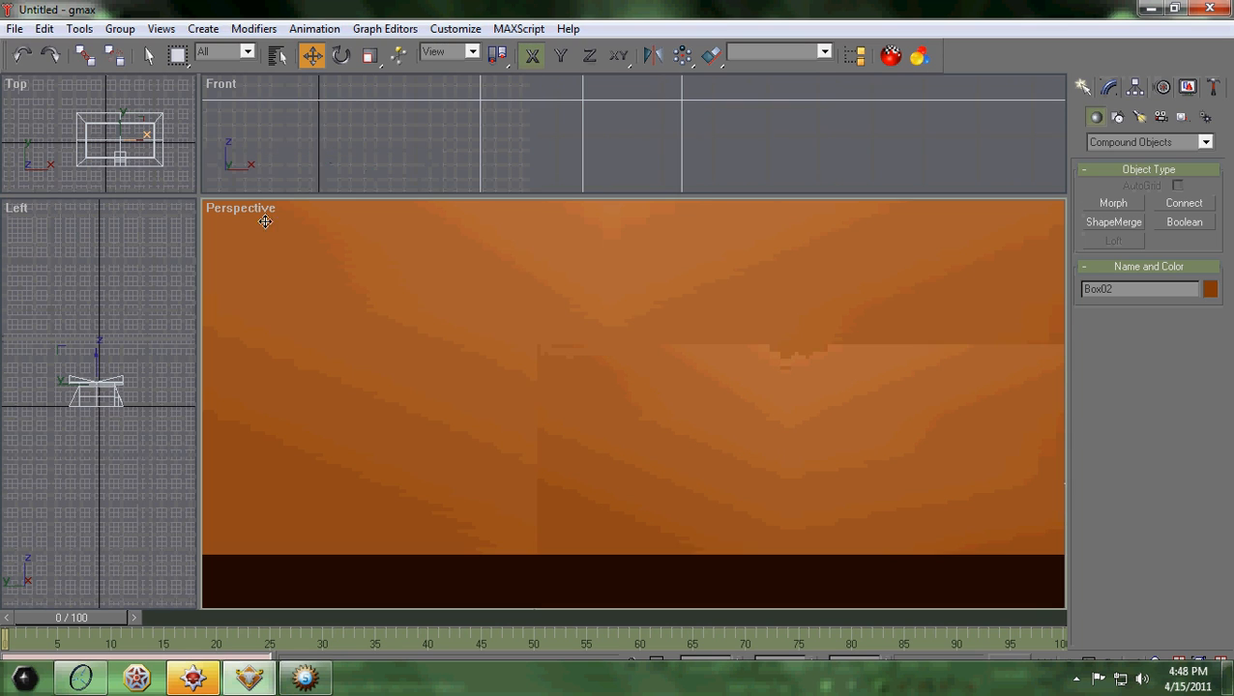
middle_drag(699, 350, 719, 424)
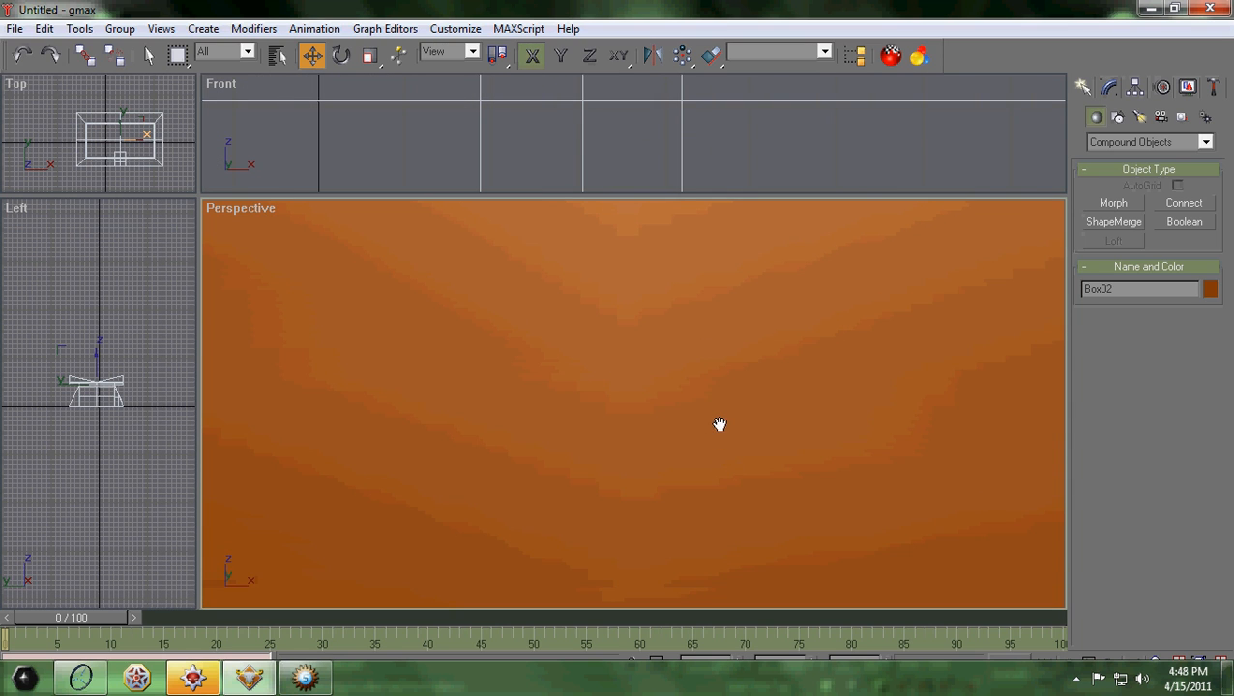
scroll(631, 398, down, 5)
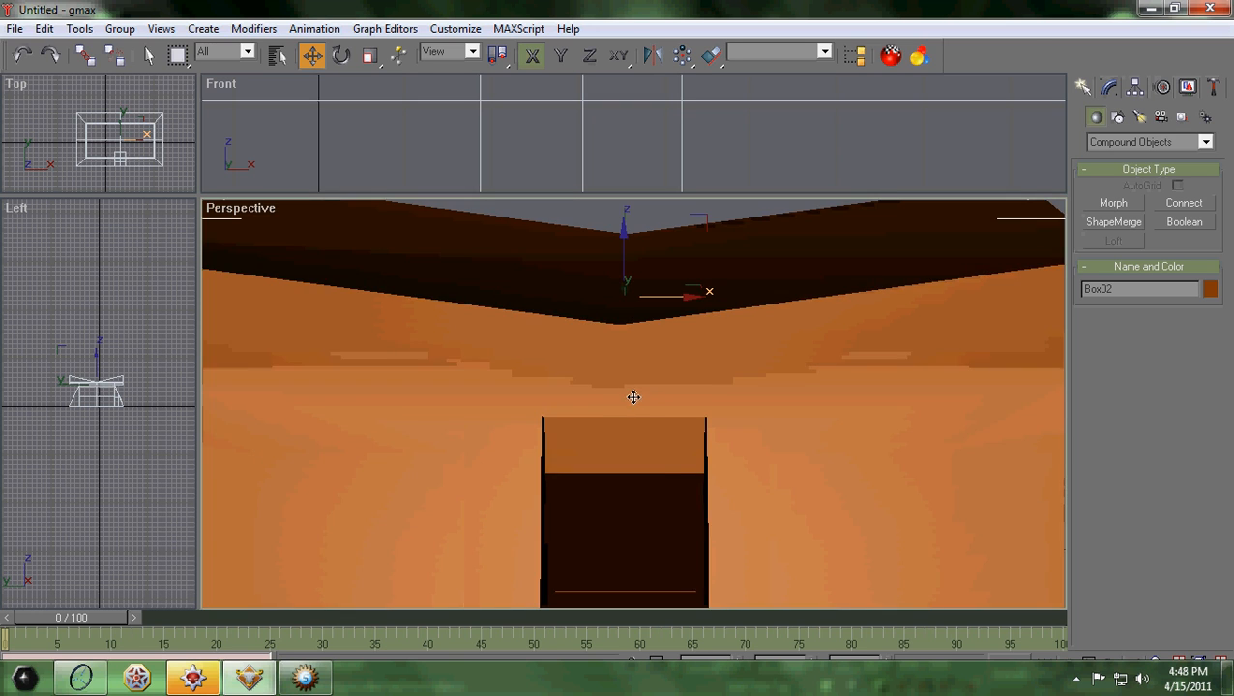
middle_drag(663, 487, 759, 326)
scroll(750, 366, down, 6)
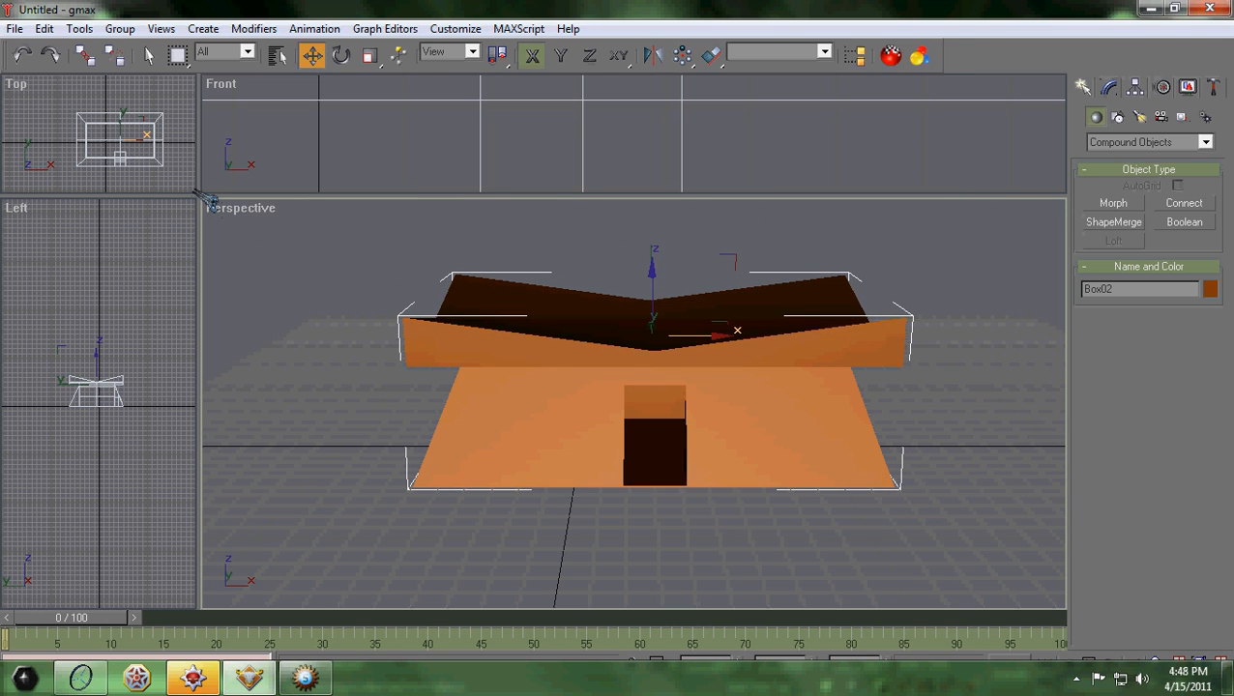
- Restore a near-even four-viewport layout, deselect the model and inspect its doorway in the Perspective viewport
drag(198, 196, 574, 339)
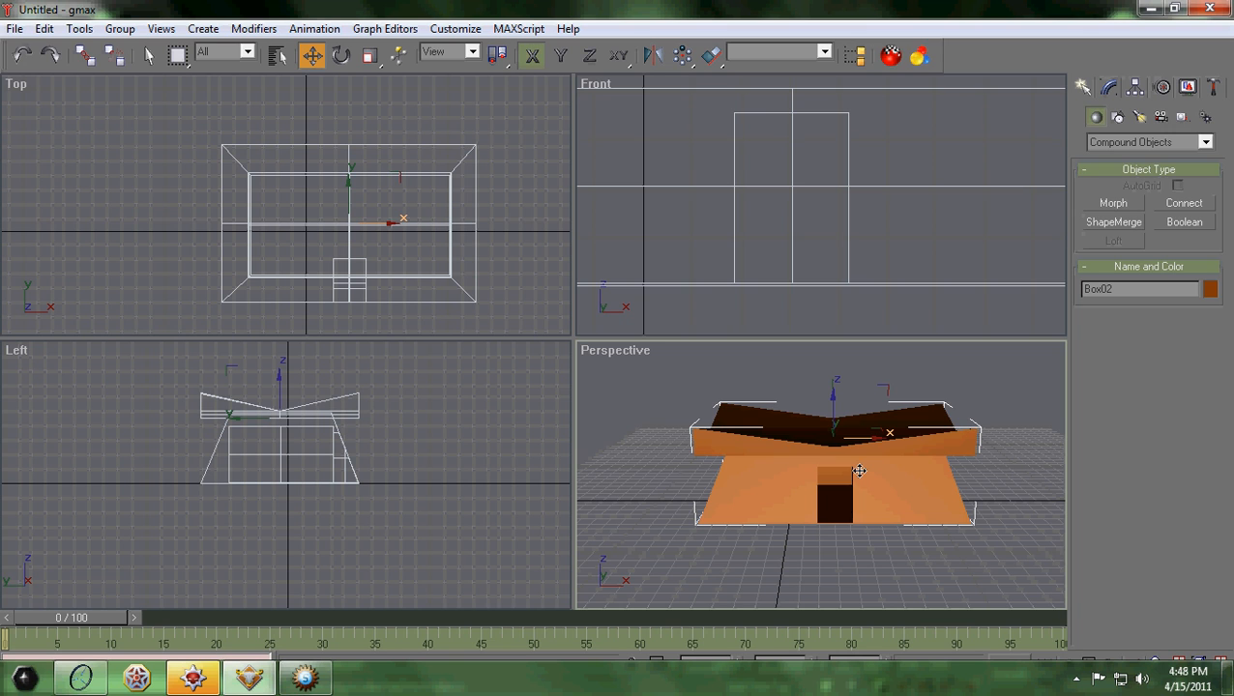
click(837, 571)
middle_drag(838, 572, 823, 521)
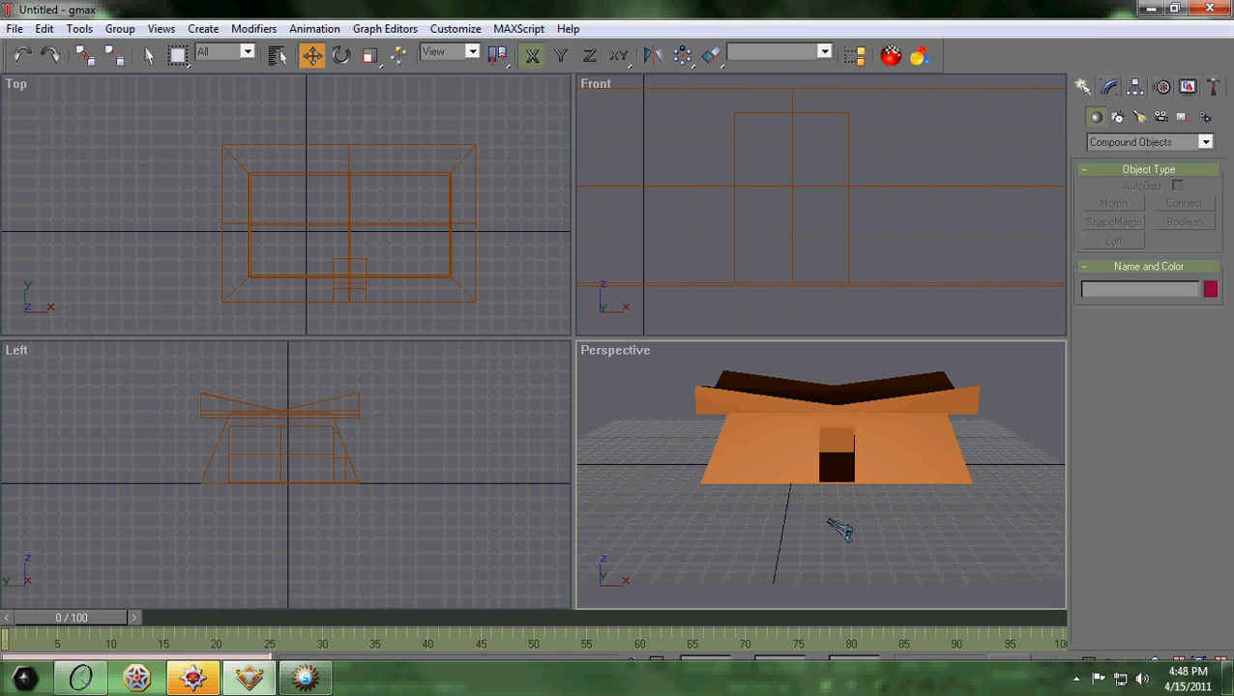
scroll(833, 498, up, 2)
middle_drag(863, 417, 856, 476)
scroll(856, 477, down, 1)
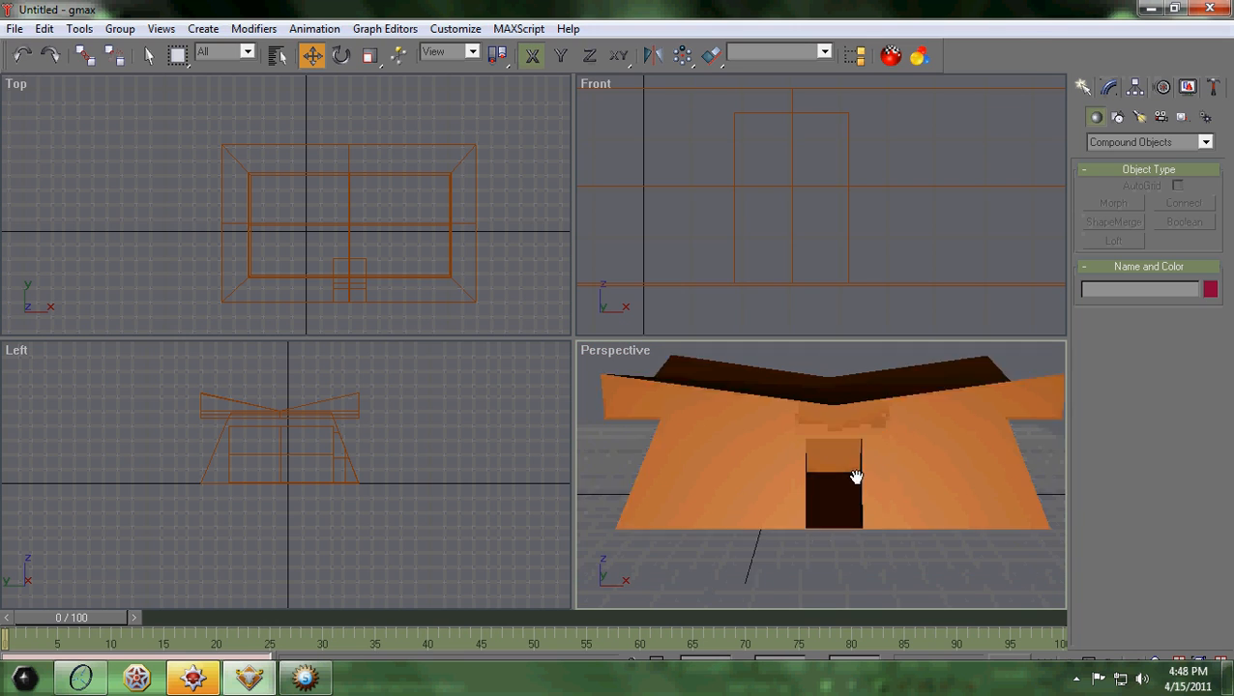
- Select the building and save the scene as "Tutioral Building" in the Scenes folder
scroll(855, 477, down, 2)
click(790, 487)
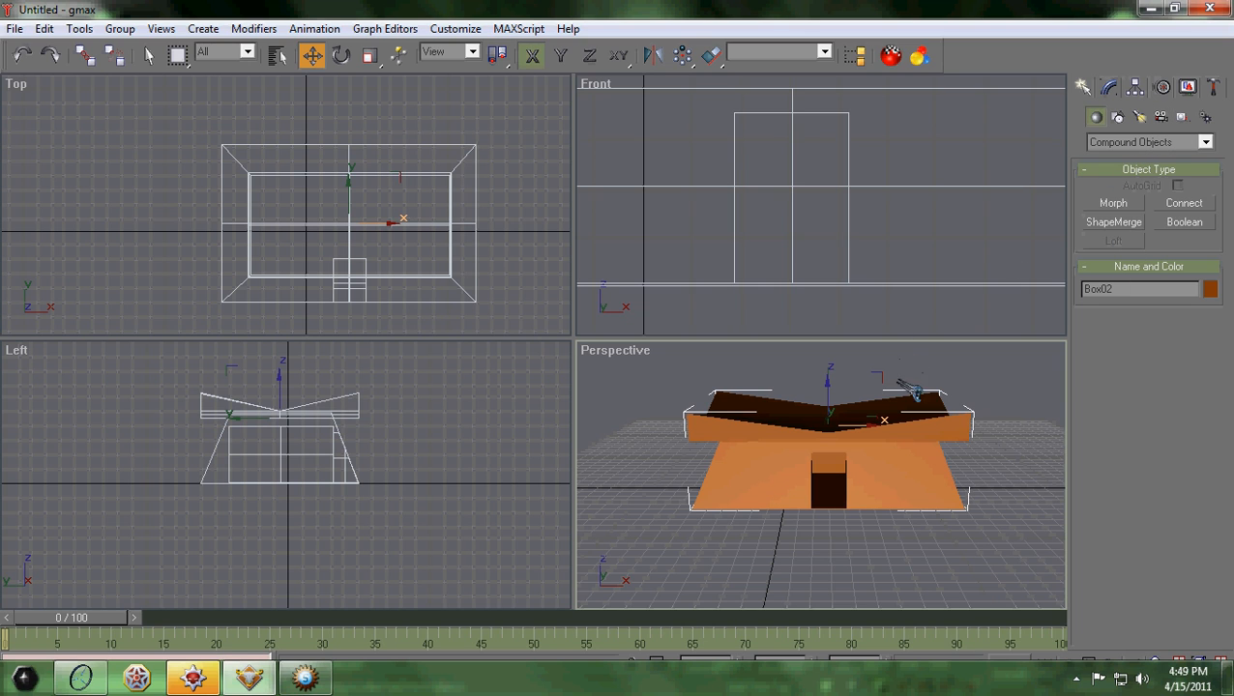
middle_drag(882, 427, 874, 426)
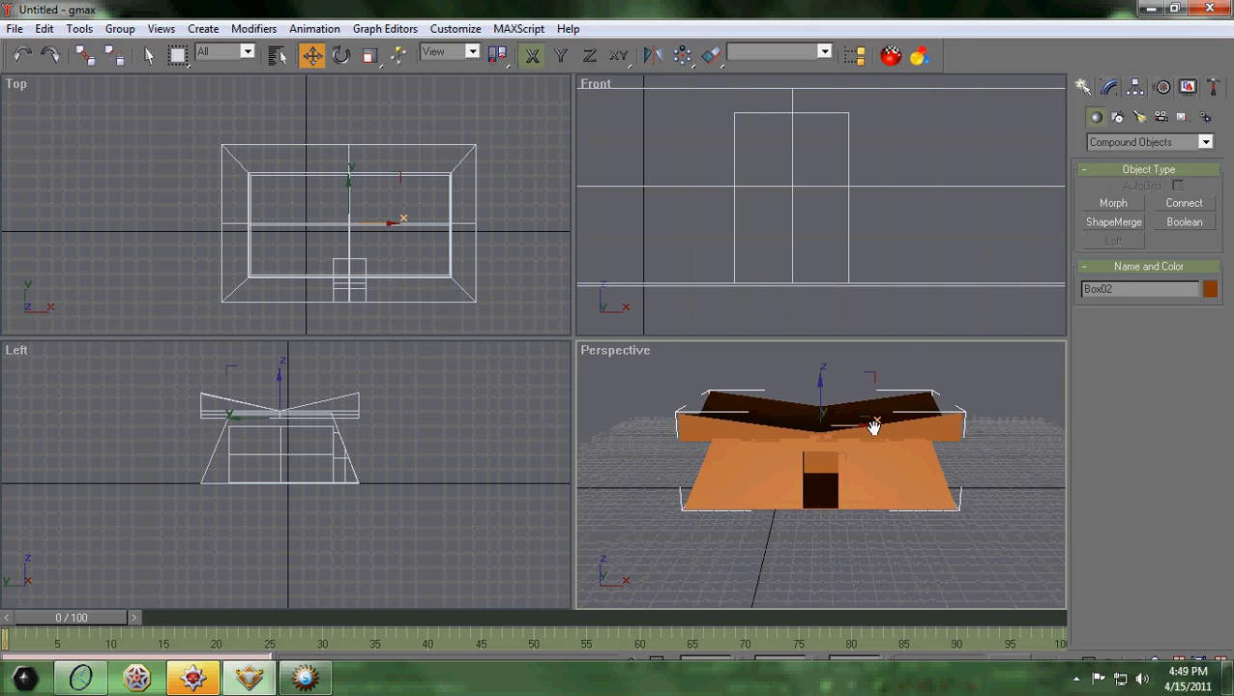
click(15, 28)
click(58, 135)
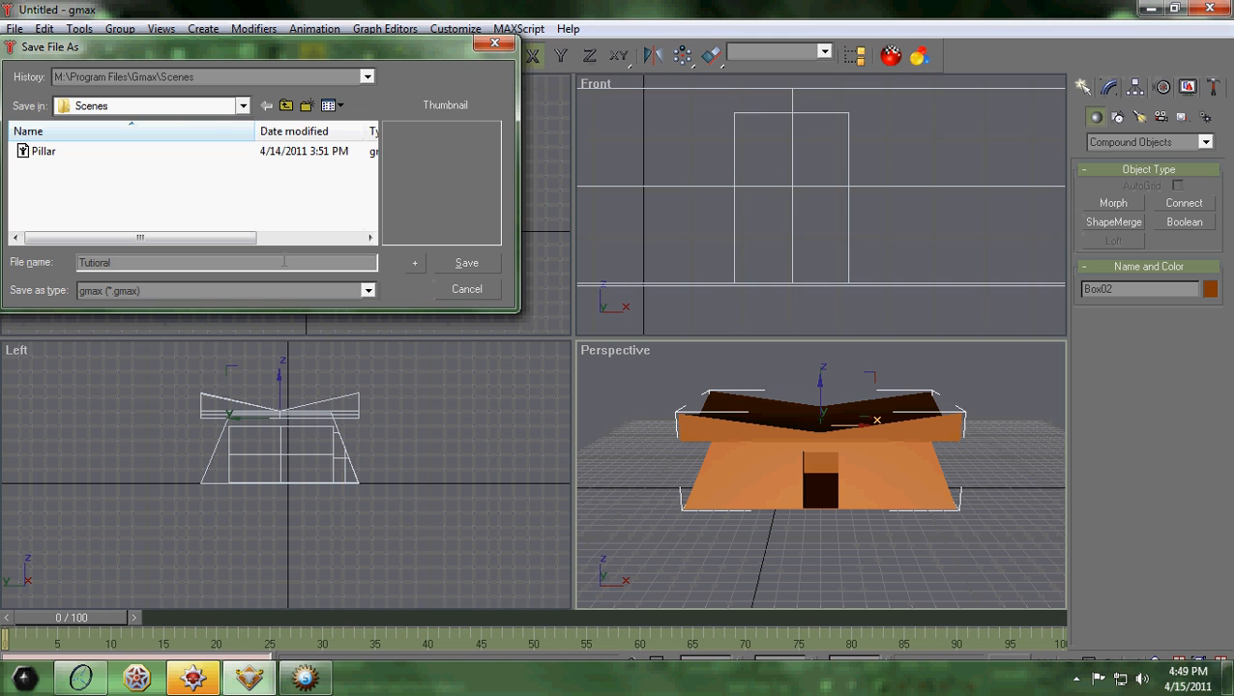
key(Return)
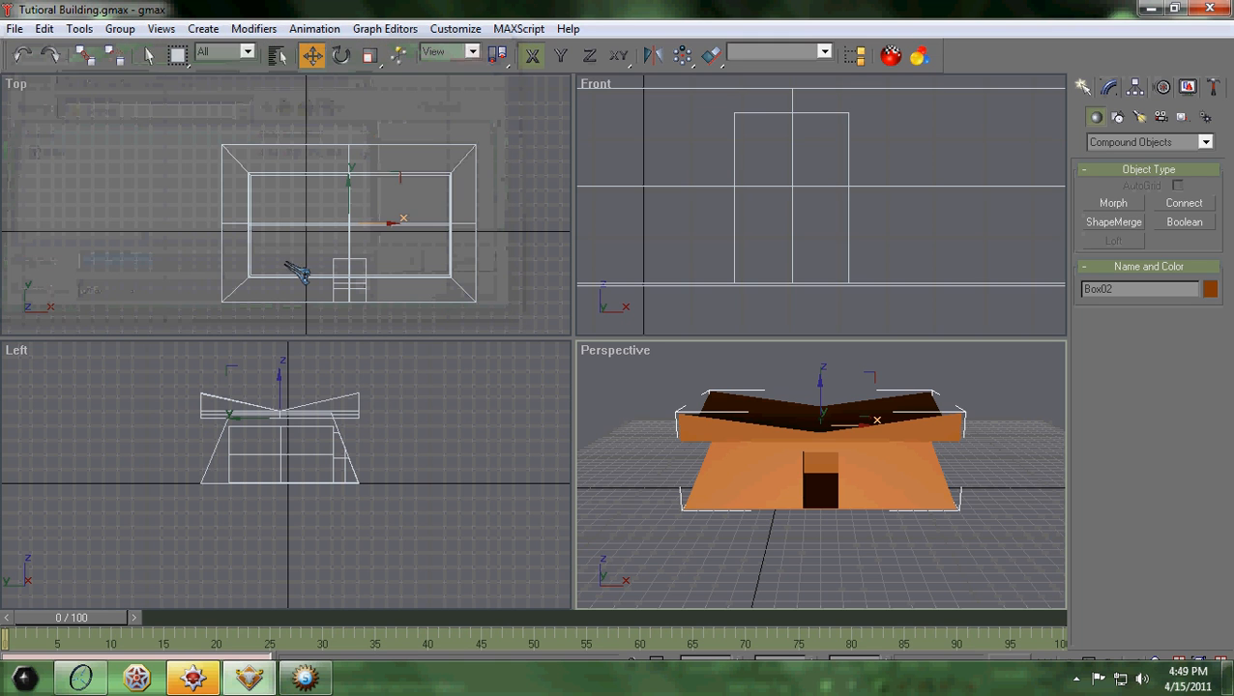
- Open the Pillar scene file from the Scenes folder
click(15, 29)
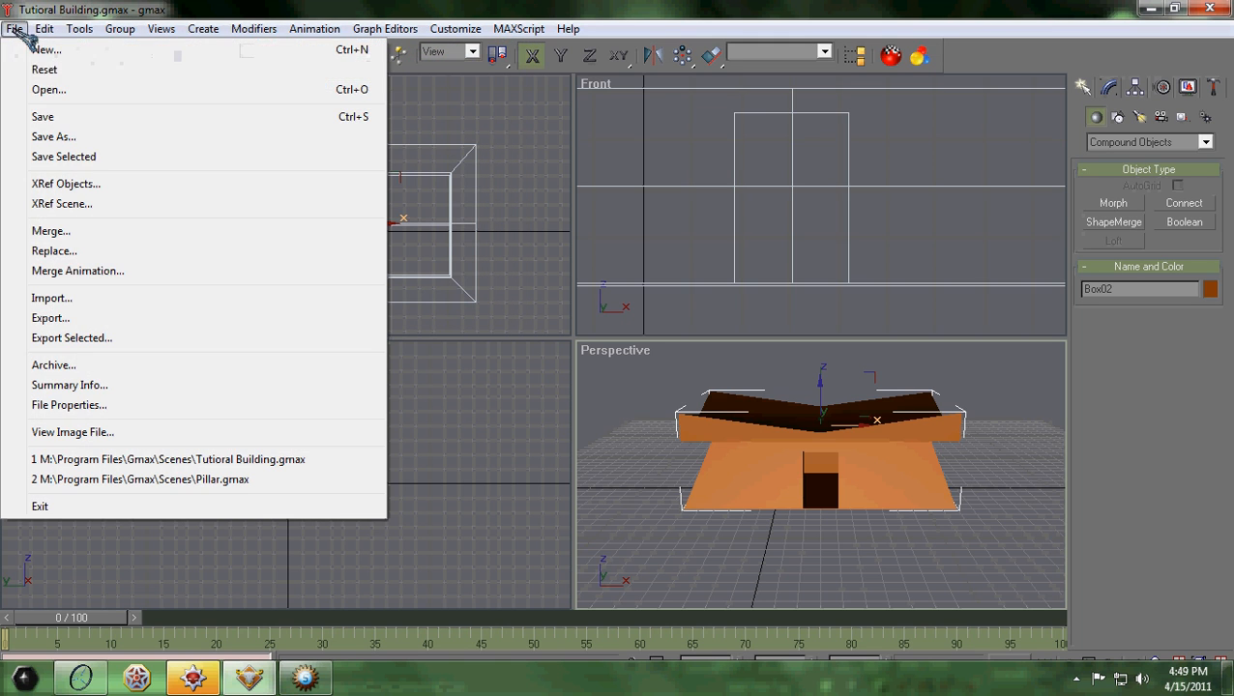
click(49, 89)
click(73, 153)
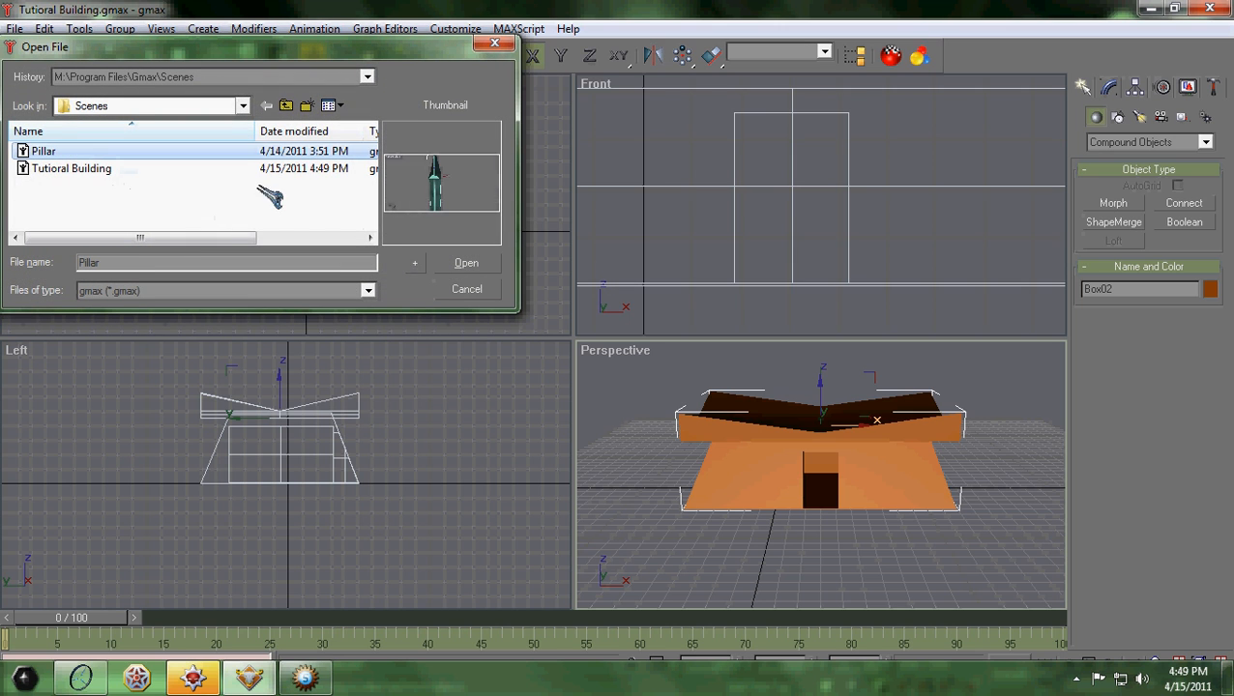
click(481, 267)
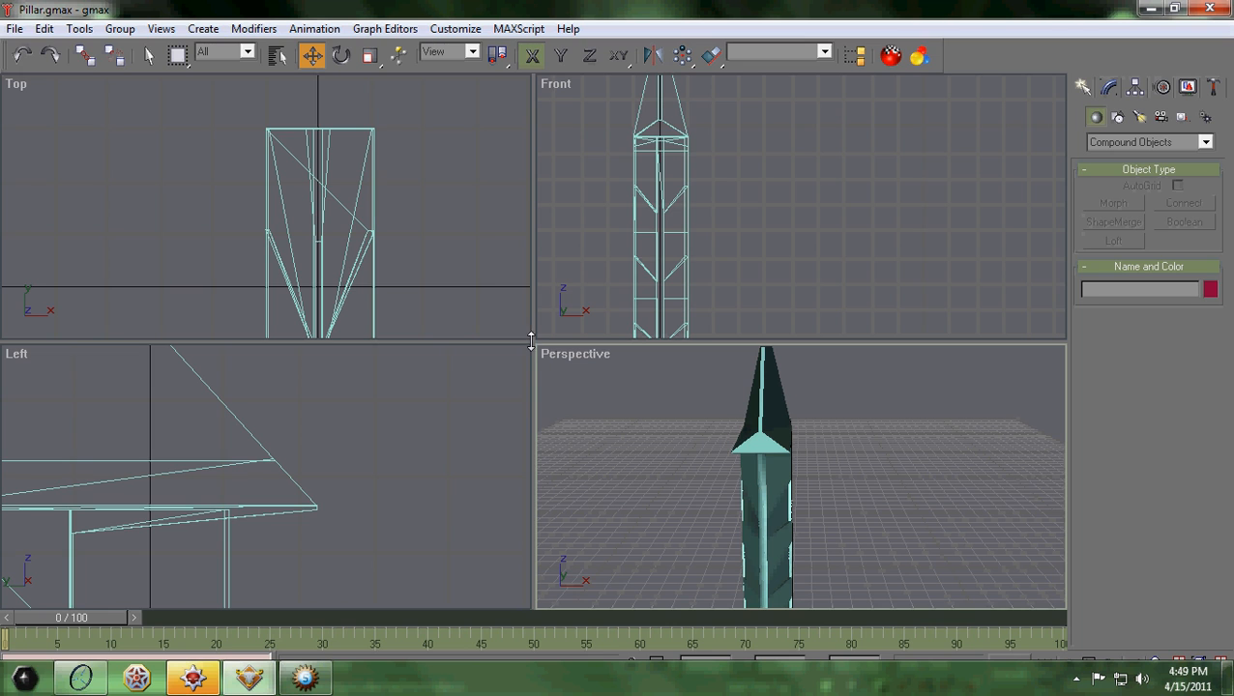
- Examine the pillar's overall shape and the details of its shaft in the Front and Perspective viewports
middle_drag(679, 259, 714, 261)
scroll(730, 218, down, 2)
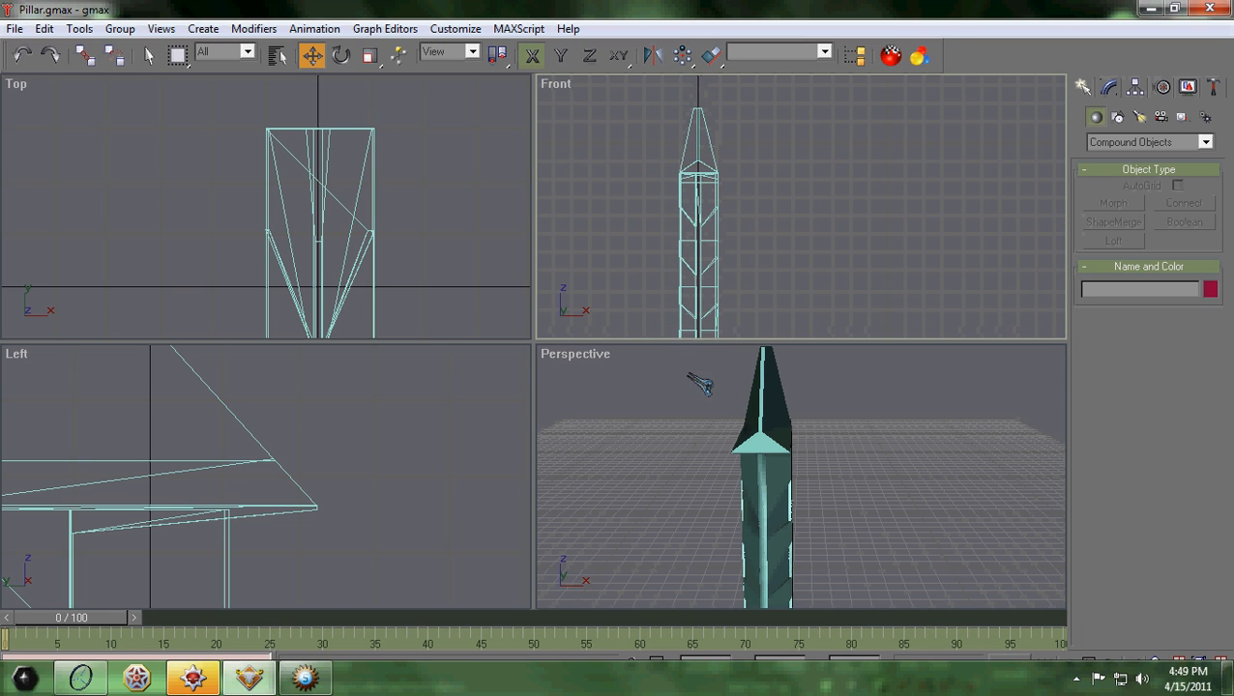
middle_drag(682, 440, 611, 401)
scroll(611, 401, down, 3)
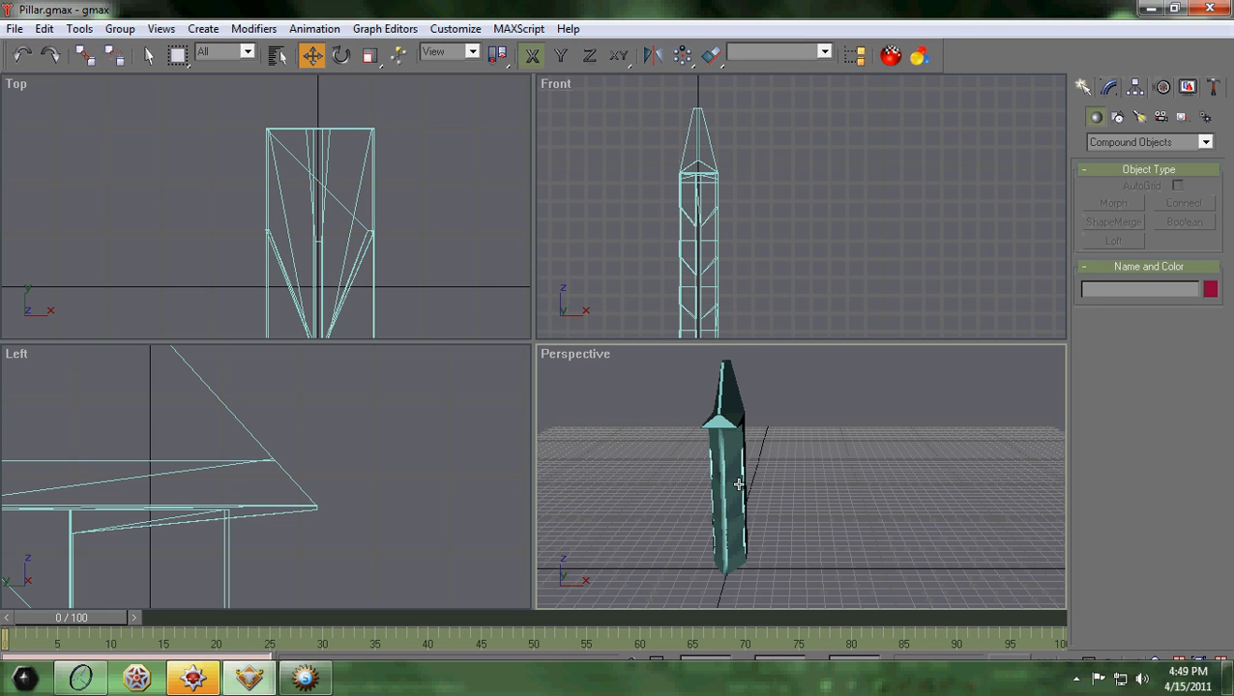
scroll(716, 482, up, 8)
middle_drag(708, 471, 931, 497)
scroll(909, 498, up, 4)
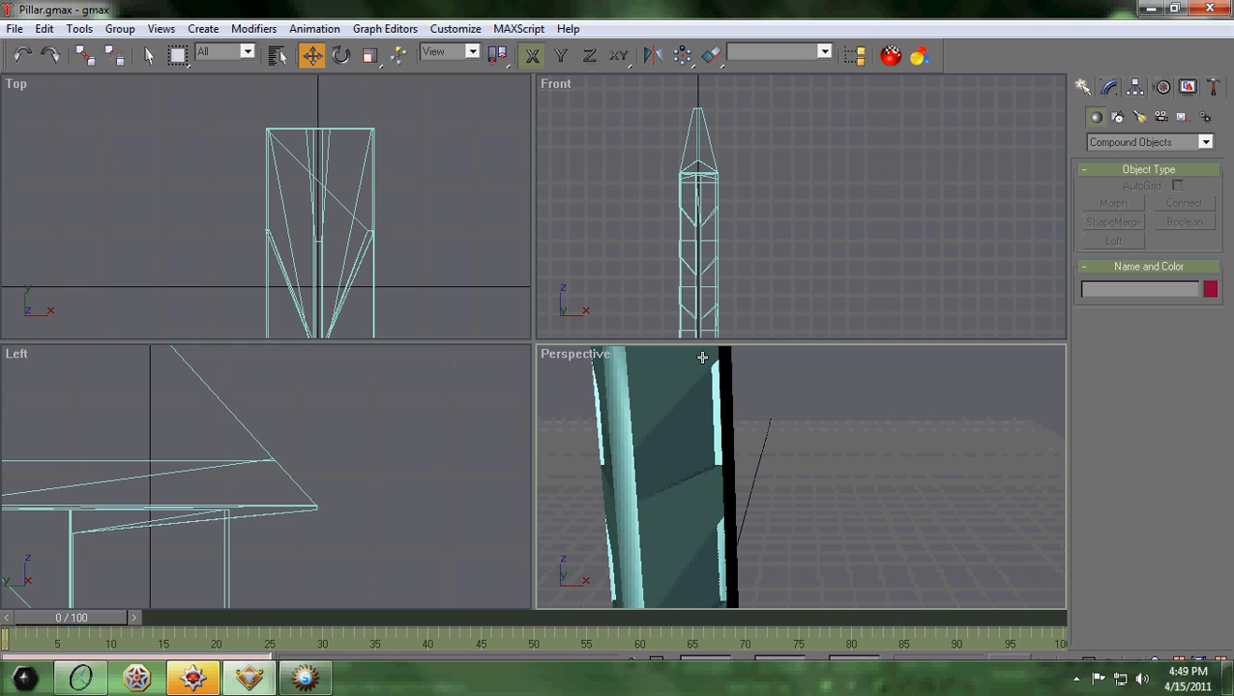
middle_drag(675, 422, 733, 559)
scroll(733, 559, down, 2)
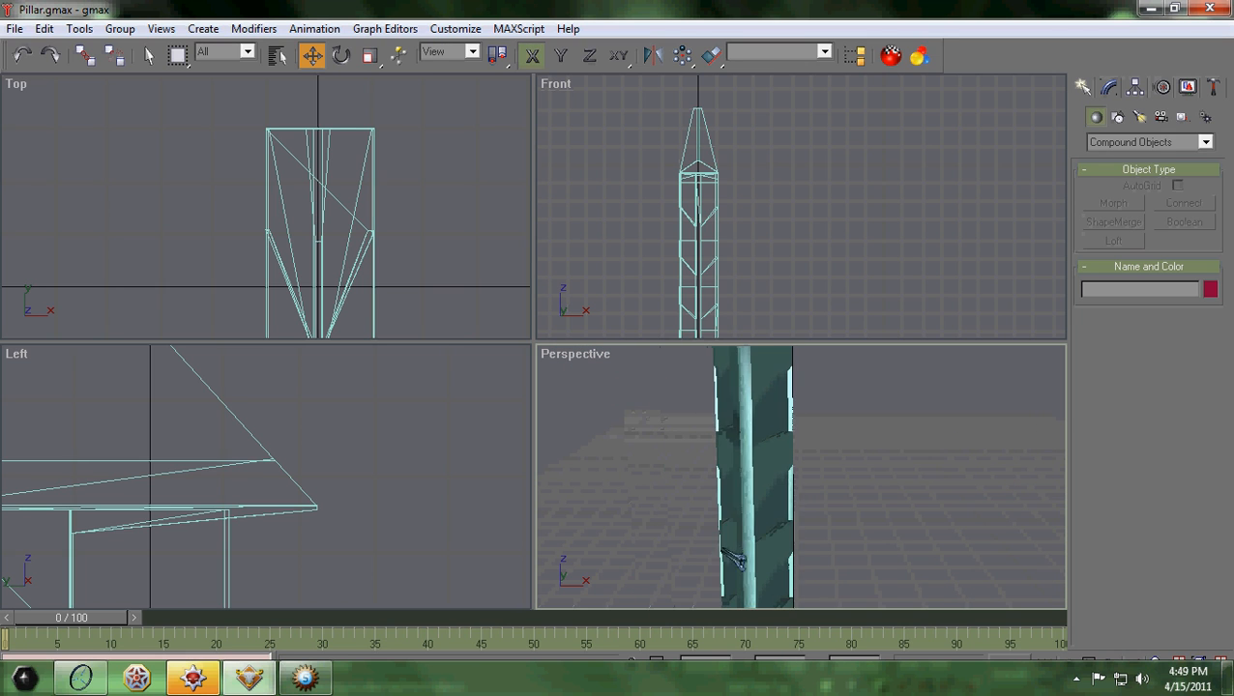
scroll(751, 388, down, 2)
middle_drag(752, 389, 719, 458)
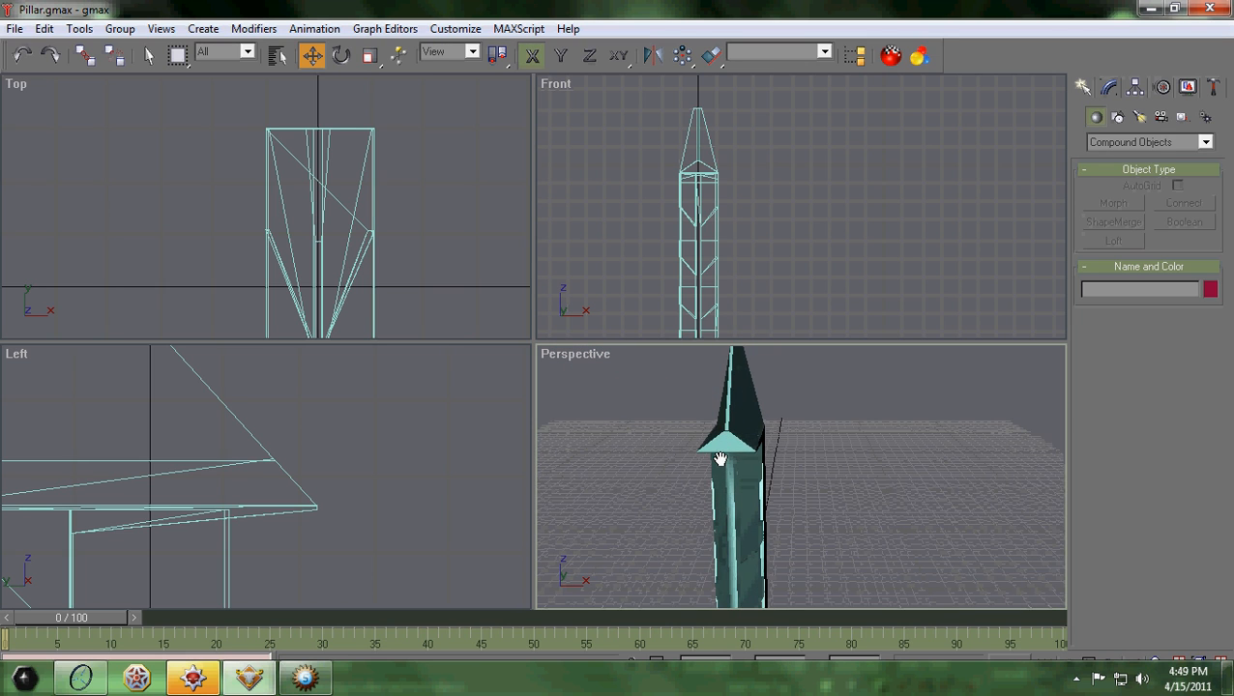
- Inspect the pillar's full outline in the Front and Top viewports and its shaft down to the base in Perspective
middle_drag(725, 266, 696, 210)
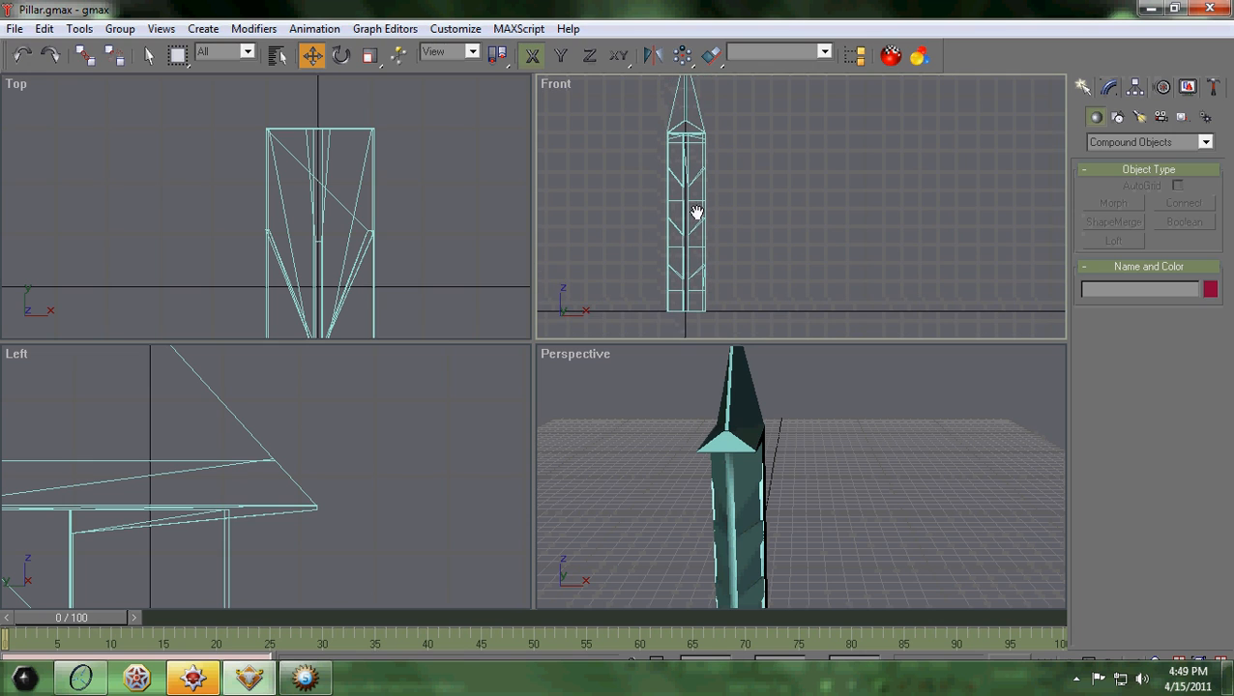
middle_drag(748, 471, 752, 459)
middle_drag(367, 282, 371, 196)
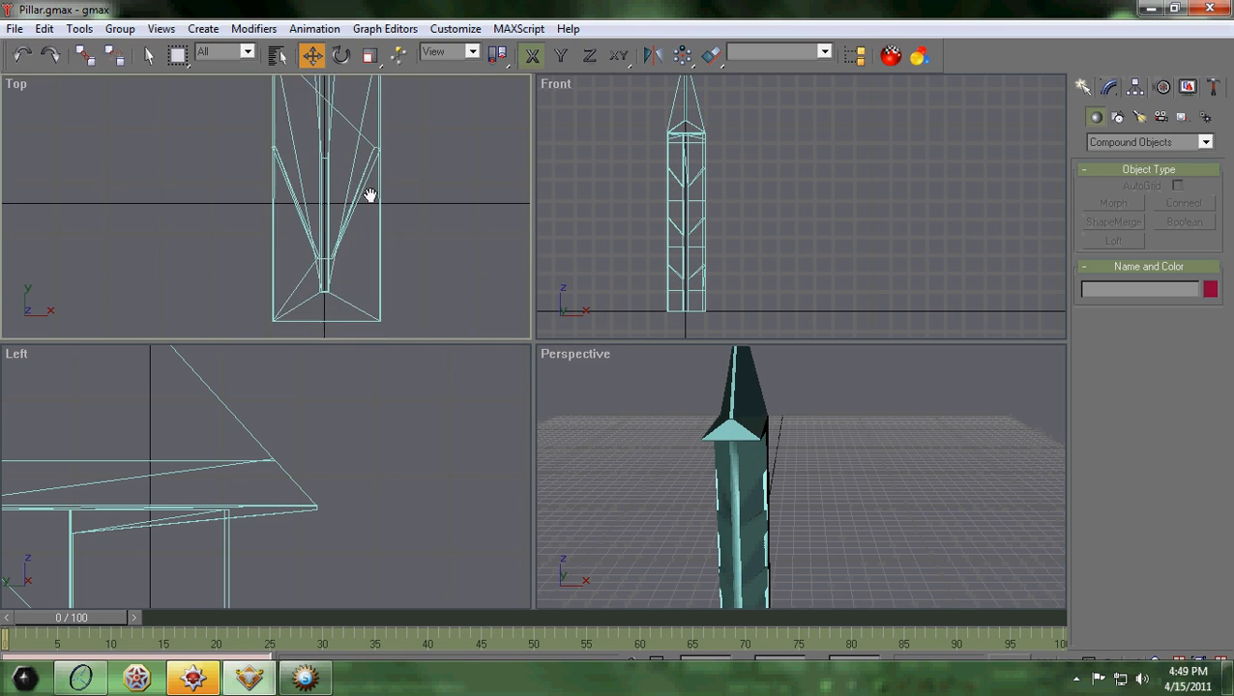
scroll(371, 195, down, 3)
scroll(370, 194, up, 2)
middle_drag(719, 536, 722, 490)
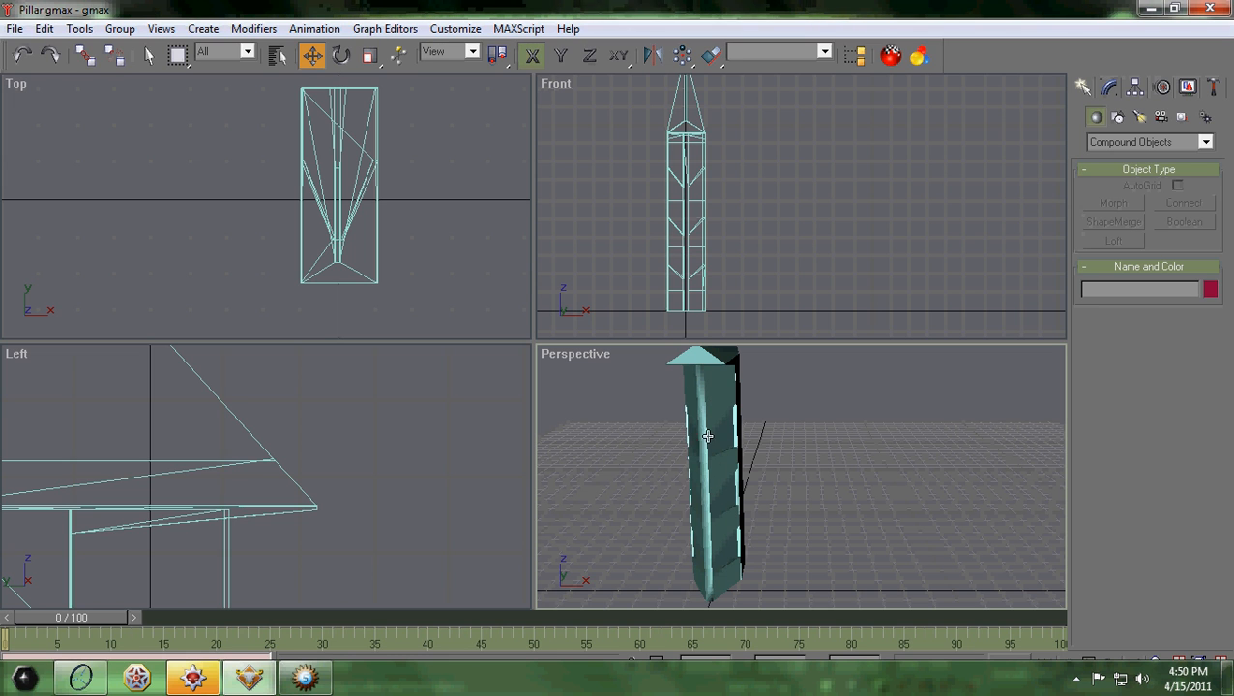
middle_drag(704, 372, 709, 488)
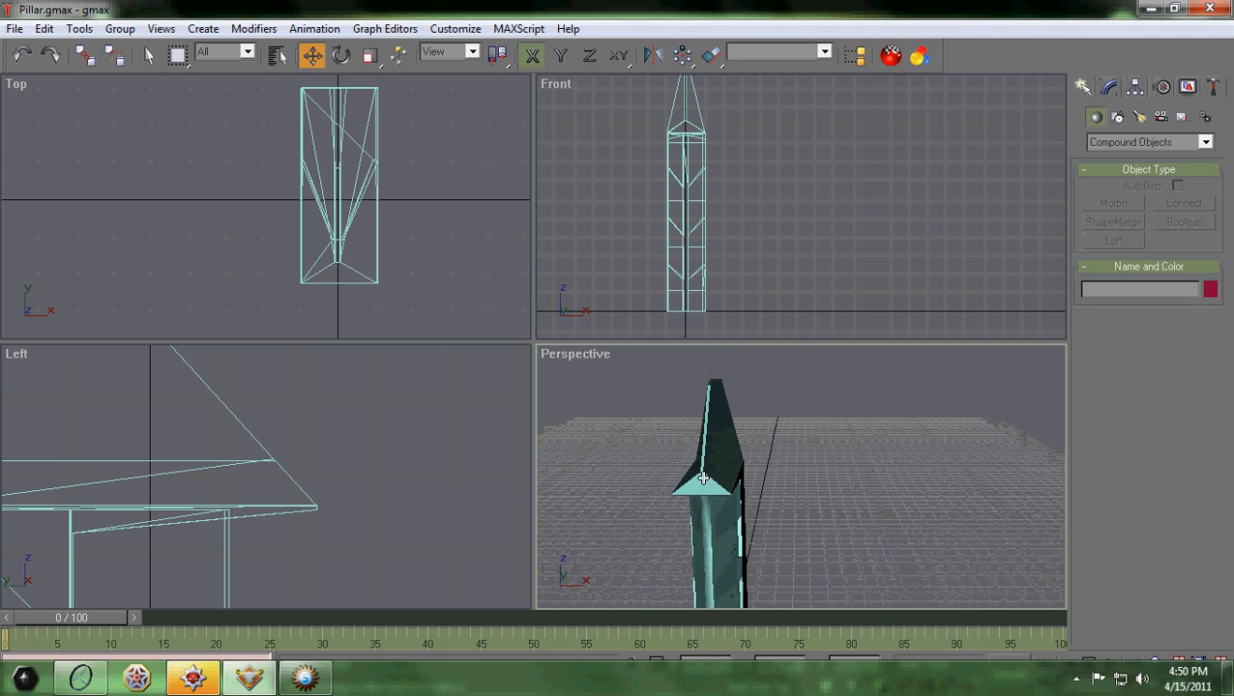
- Examine the pillar's pointed cap and overhanging edge up close, then its full shape in the Perspective viewport
scroll(735, 464, up, 6)
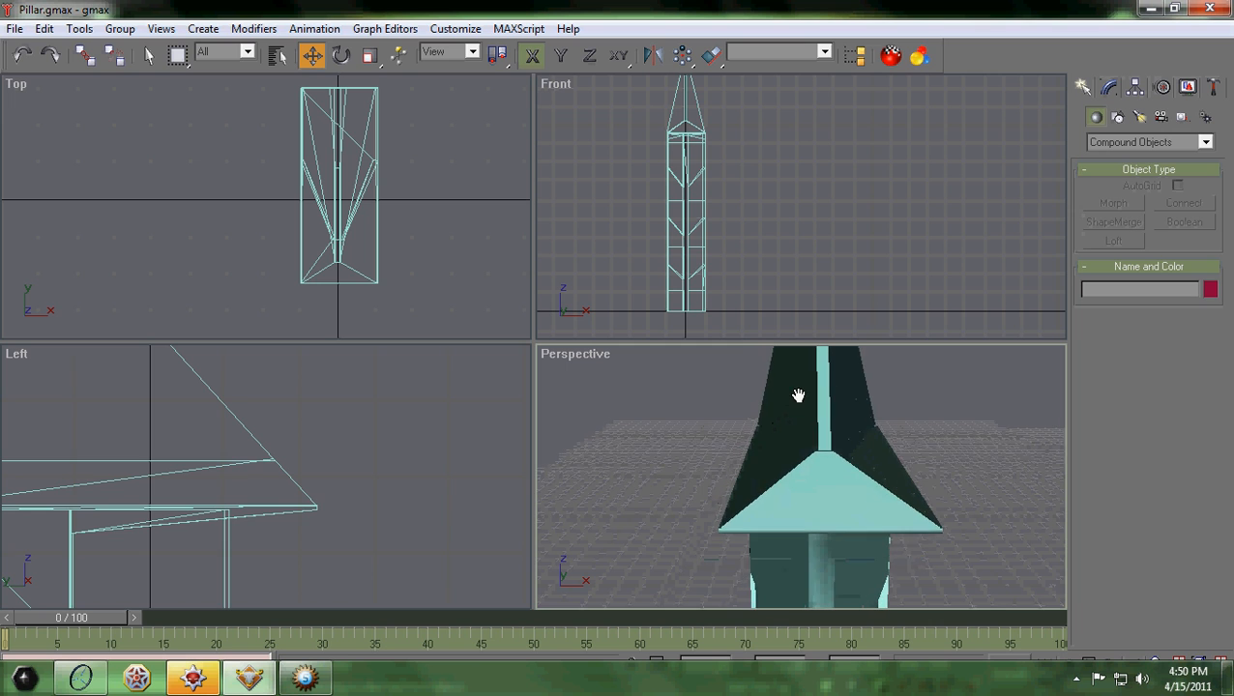
middle_drag(797, 396, 831, 526)
scroll(812, 508, up, 2)
scroll(831, 526, up, 1)
scroll(831, 526, down, 2)
middle_drag(801, 482, 602, 349)
scroll(580, 430, down, 1)
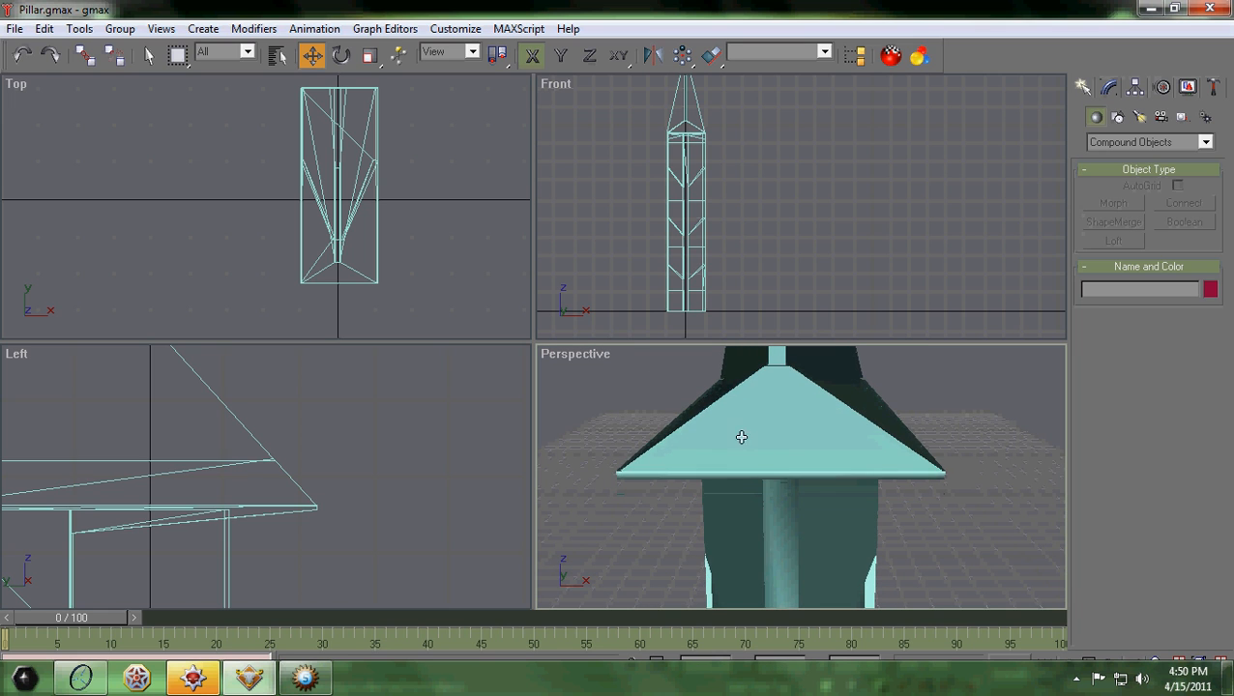
middle_drag(762, 449, 721, 422)
scroll(803, 460, down, 1)
scroll(721, 421, down, 1)
middle_drag(753, 519, 675, 498)
scroll(713, 471, down, 1)
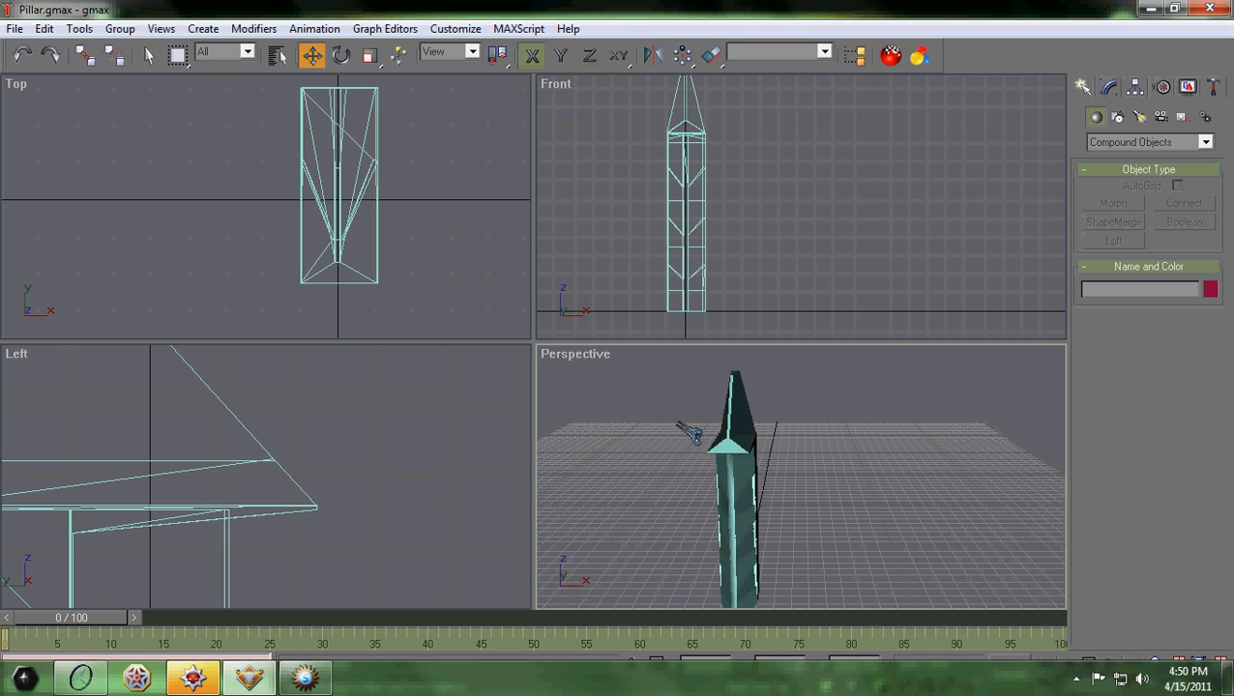
right_click(1079, 679)
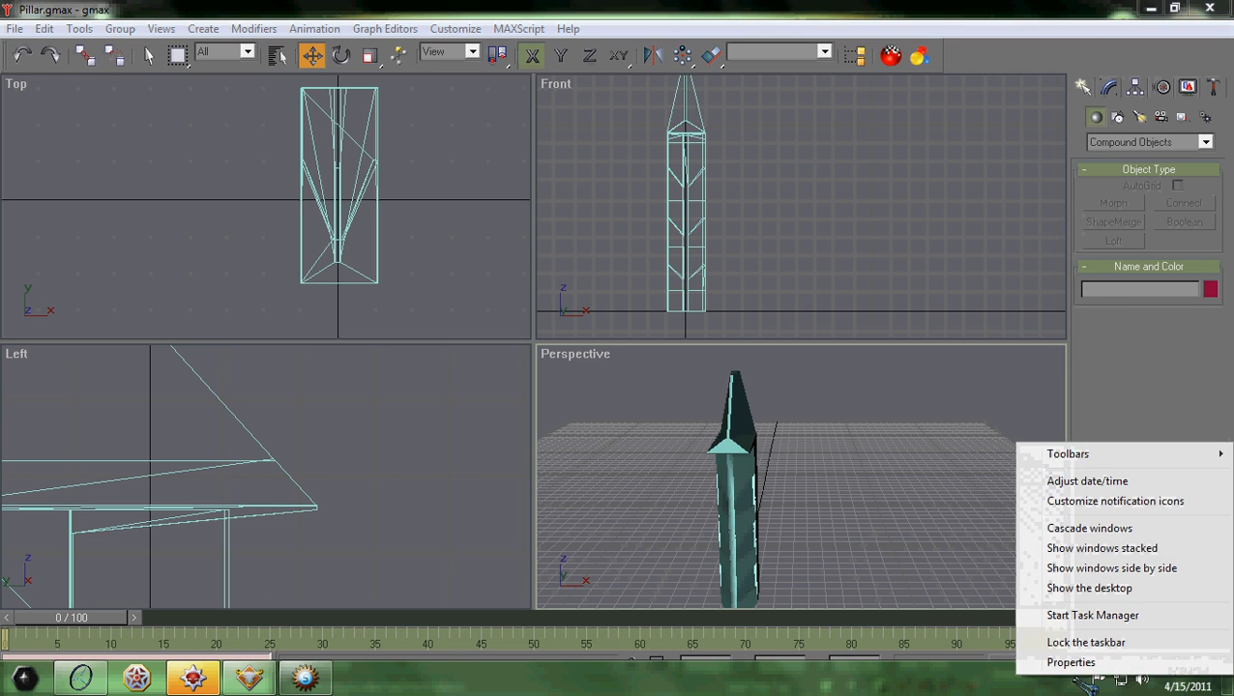
click(1077, 678)
right_click(1112, 563)
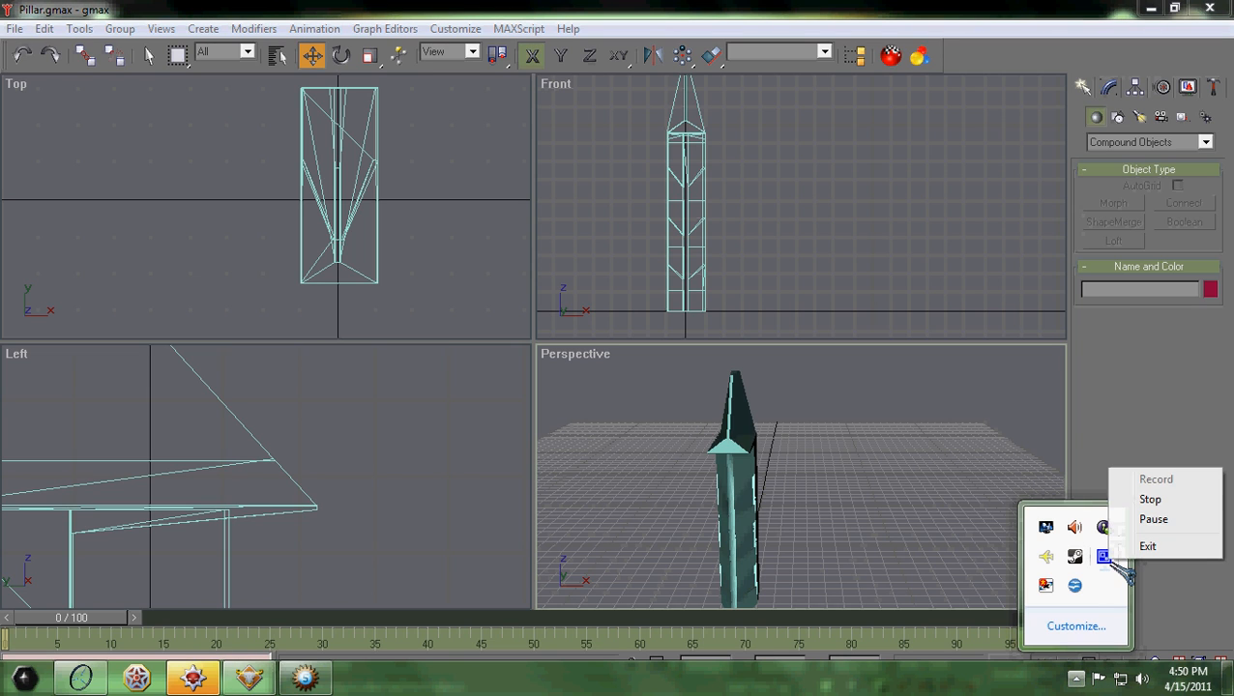